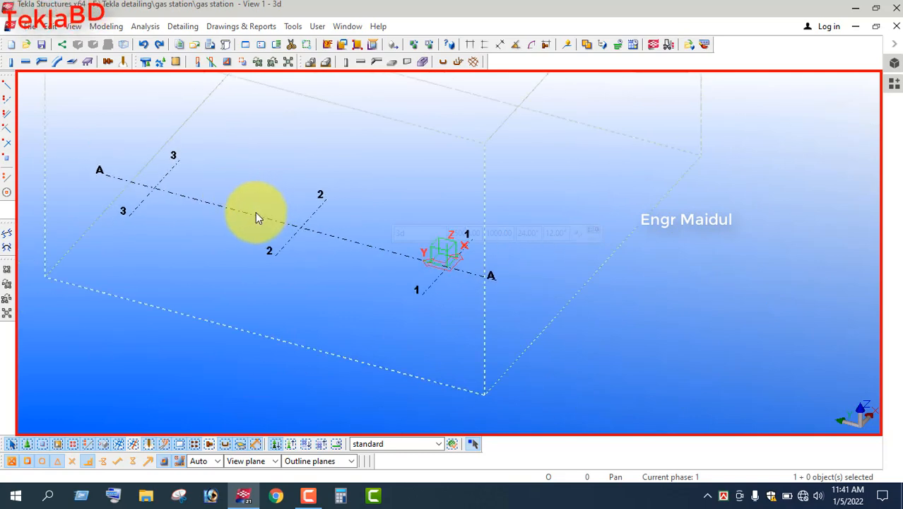
# Create views along all grid lines in the XY, ZY and XZ planes using the standard settings.
pyautogui.rightClick(256, 176)
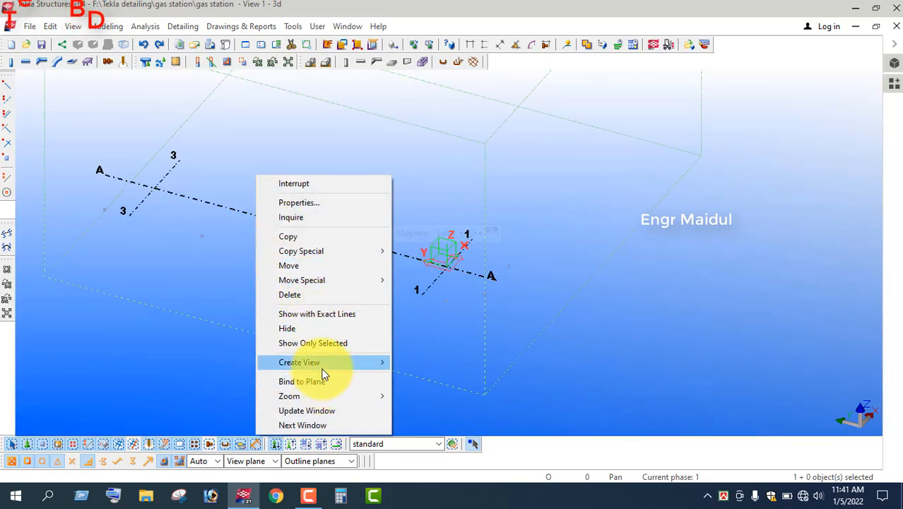
pyautogui.moveTo(322, 369)
pyautogui.click(427, 377)
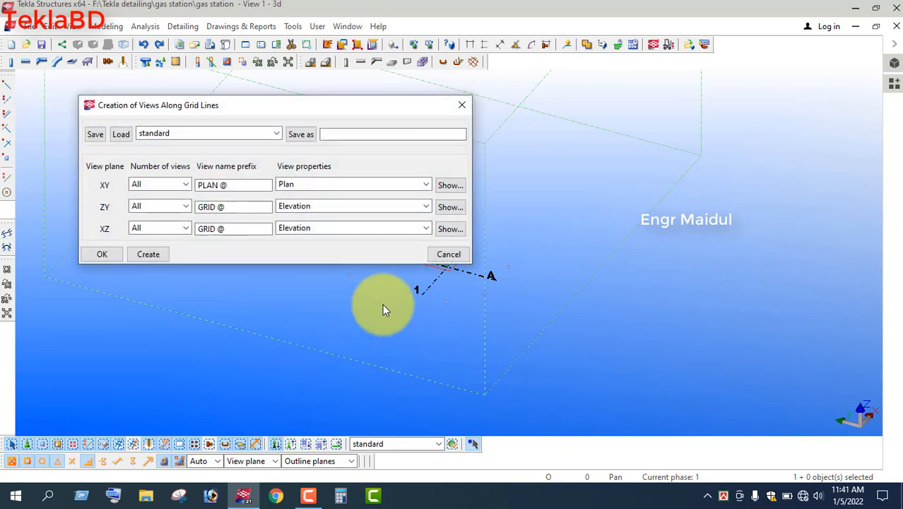
pyautogui.click(142, 253)
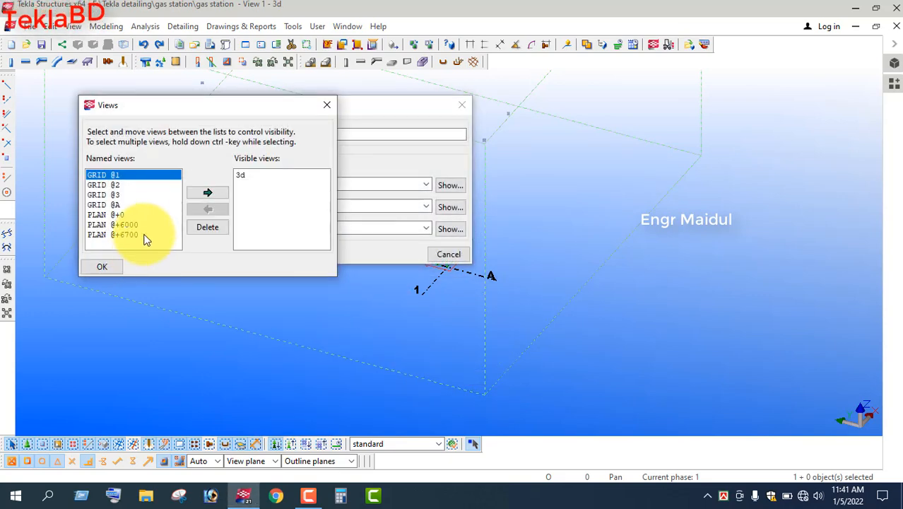
# Make the GRID @A and GRID @1 views visible and close the view creation dialogs.
pyautogui.click(132, 207)
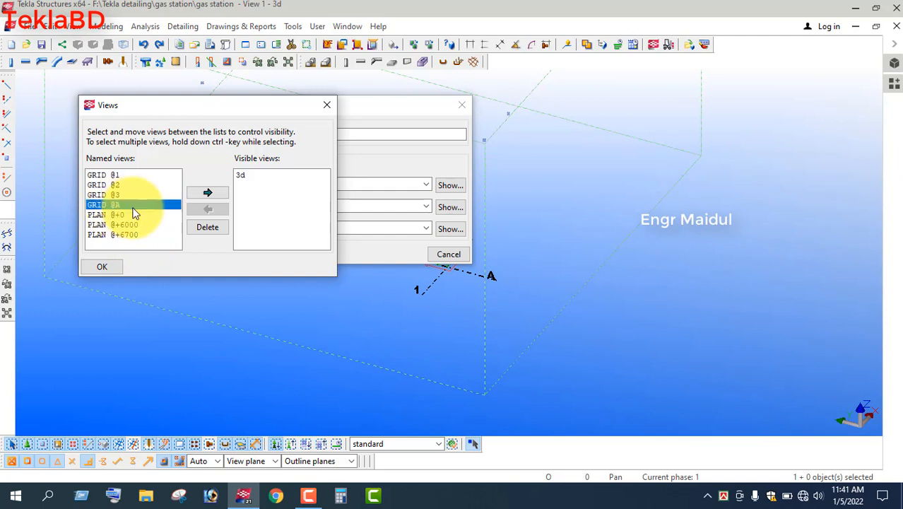
pyautogui.click(209, 195)
pyautogui.click(137, 176)
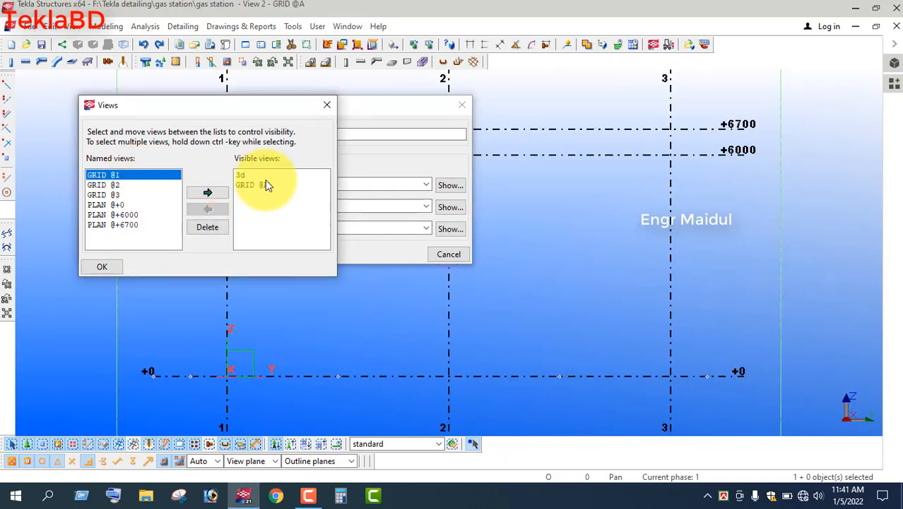
pyautogui.click(208, 194)
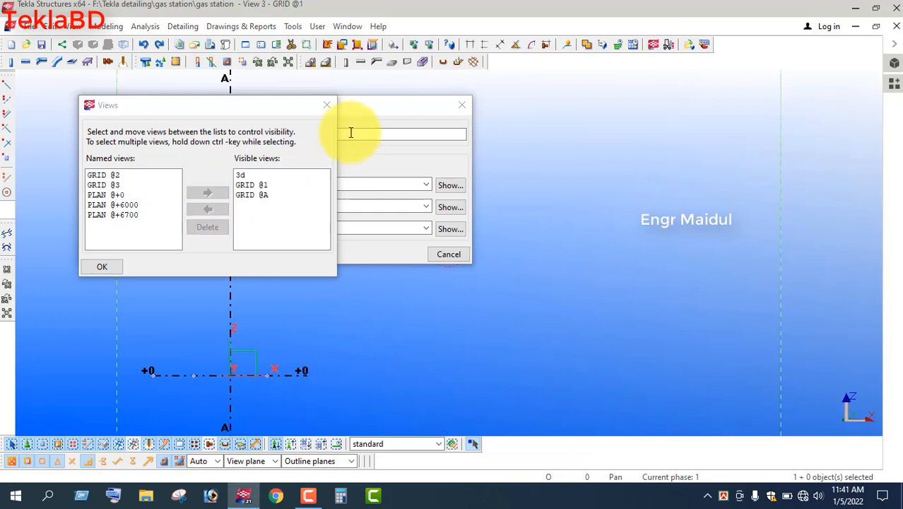
pyautogui.click(327, 105)
pyautogui.moveTo(417, 115)
pyautogui.mouseDown()
pyautogui.moveTo(430, 127)
pyautogui.moveTo(555, 157)
pyautogui.moveTo(516, 140)
pyautogui.moveTo(430, 127)
pyautogui.mouseUp()
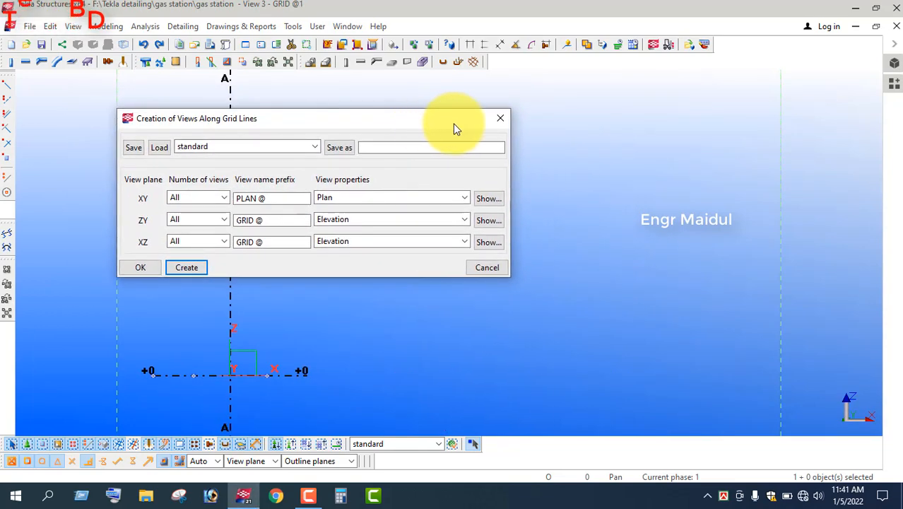
pyautogui.click(500, 119)
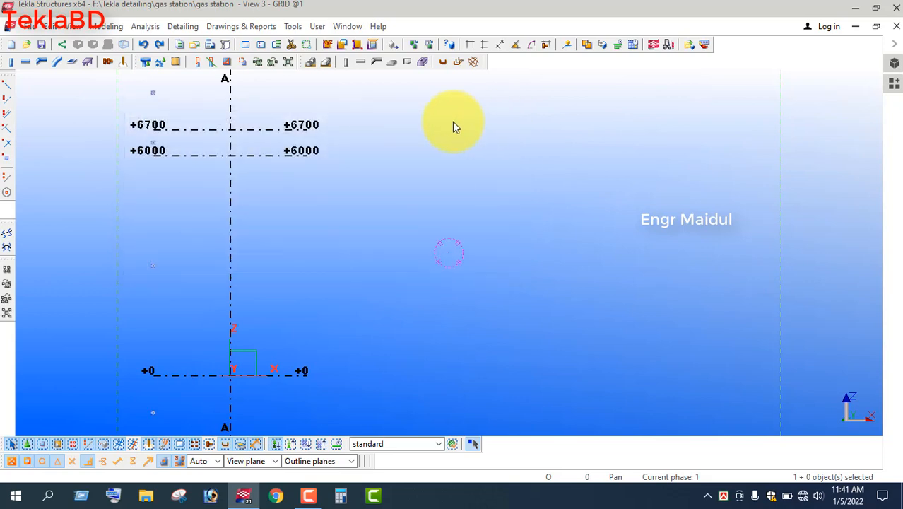
pyautogui.click(71, 27)
pyautogui.click(385, 186)
pyautogui.click(71, 26)
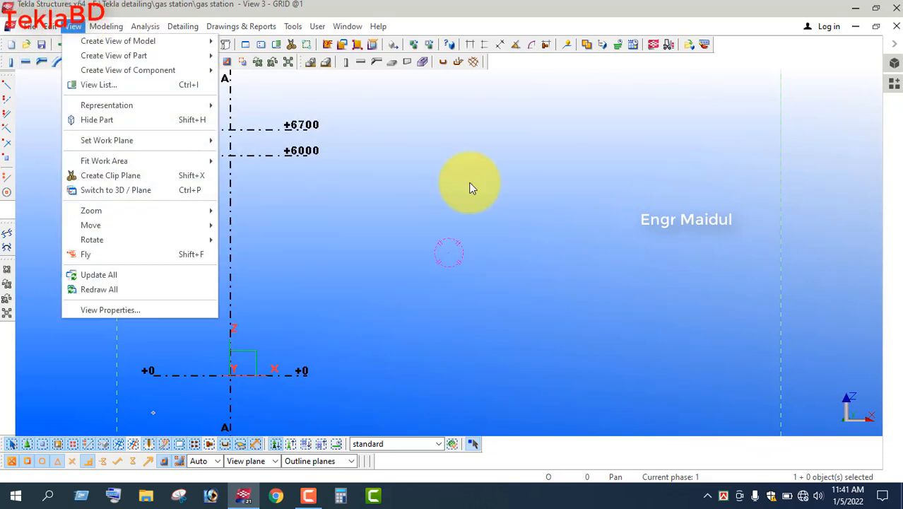
pyautogui.click(487, 184)
pyautogui.scroll(-3, 369, 212)
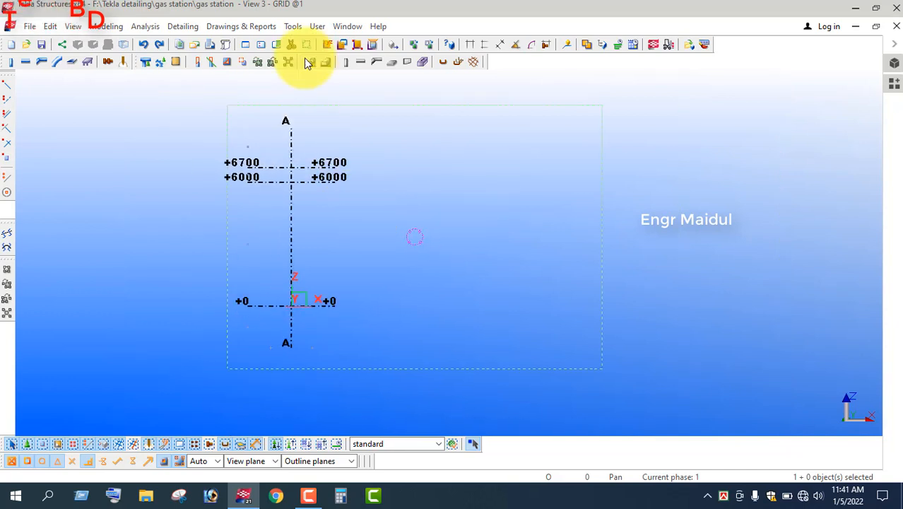
# Close the GRID @1 view and switch from the GRID @A view to the 3d view.
pyautogui.click(897, 26)
pyautogui.scroll(-1, 311, 217)
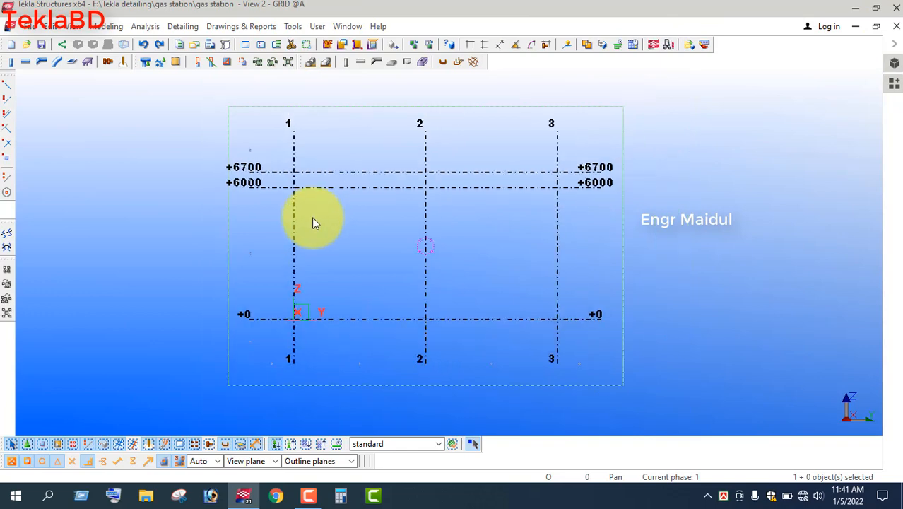
pyautogui.scroll(1, 519, 249)
pyautogui.scroll(-1, 429, 255)
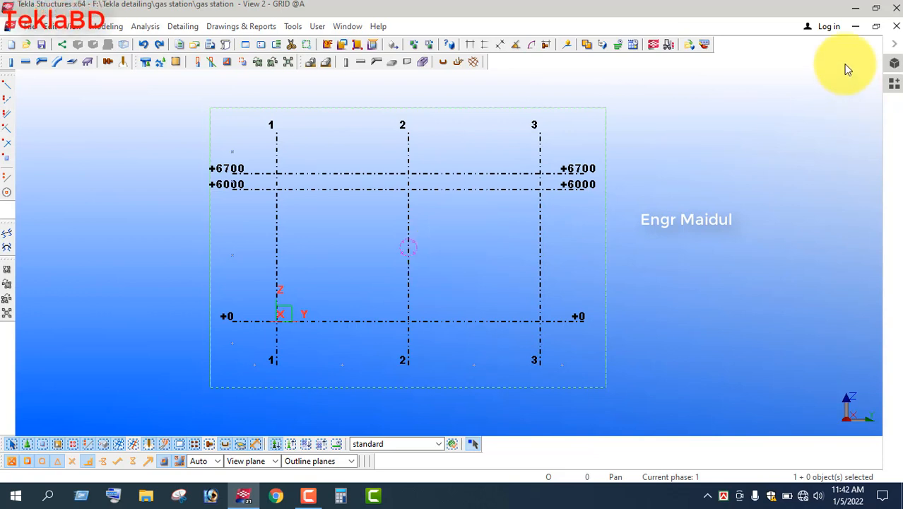
pyautogui.rightClick(704, 129)
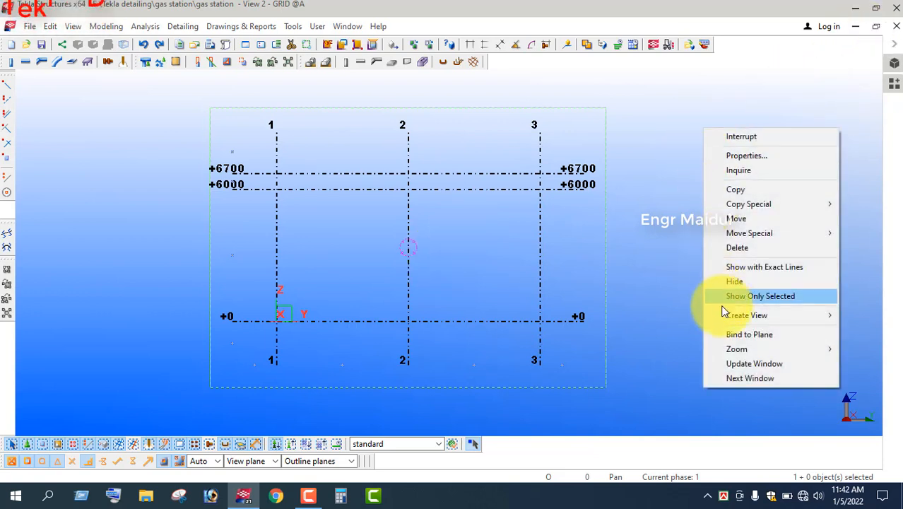
pyautogui.click(750, 377)
# Place a steel column at the intersection of grid lines A and 3 and end the command.
pyautogui.scroll(5, 227, 185)
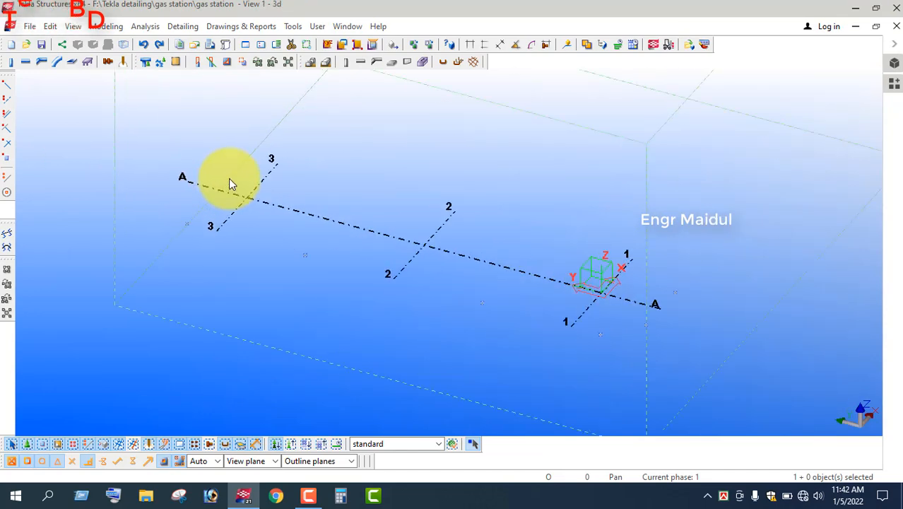
pyautogui.scroll(2, 230, 180)
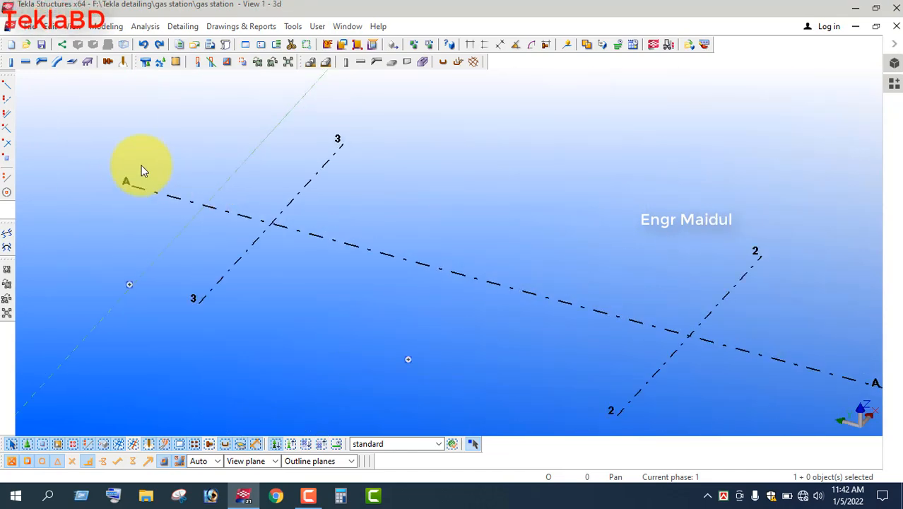
pyautogui.click(11, 64)
pyautogui.click(273, 224)
pyautogui.rightClick(381, 203)
pyautogui.click(400, 212)
pyautogui.scroll(-2, 210, 334)
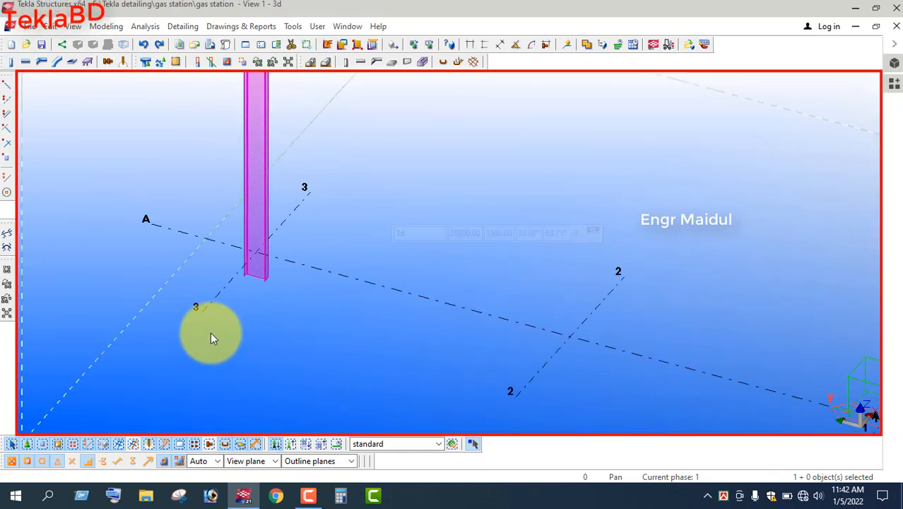
pyautogui.scroll(-1, 210, 332)
# Change the column's profile to the HI section with a height of 400 mm (HI400-15-20*300) and modify the column.
pyautogui.doubleClick(253, 239)
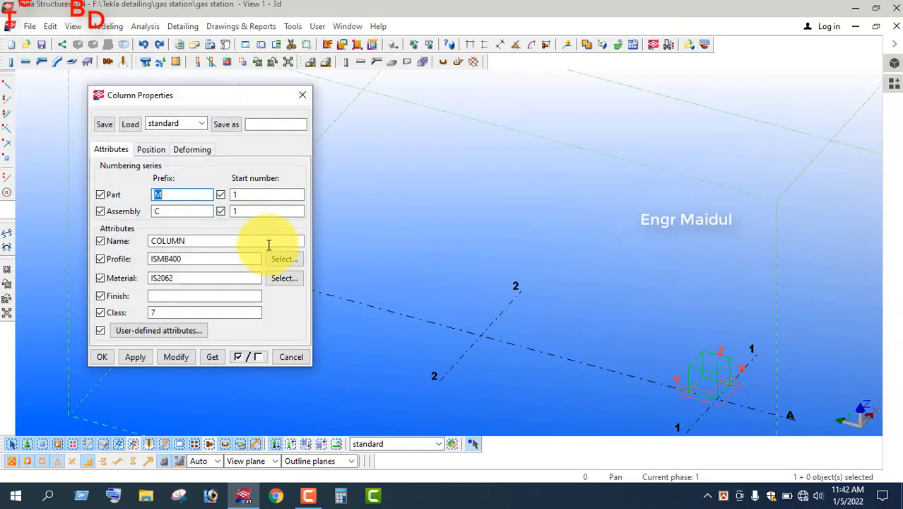
pyautogui.moveTo(197, 101); pyautogui.dragTo(413, 93)
pyautogui.click(496, 251)
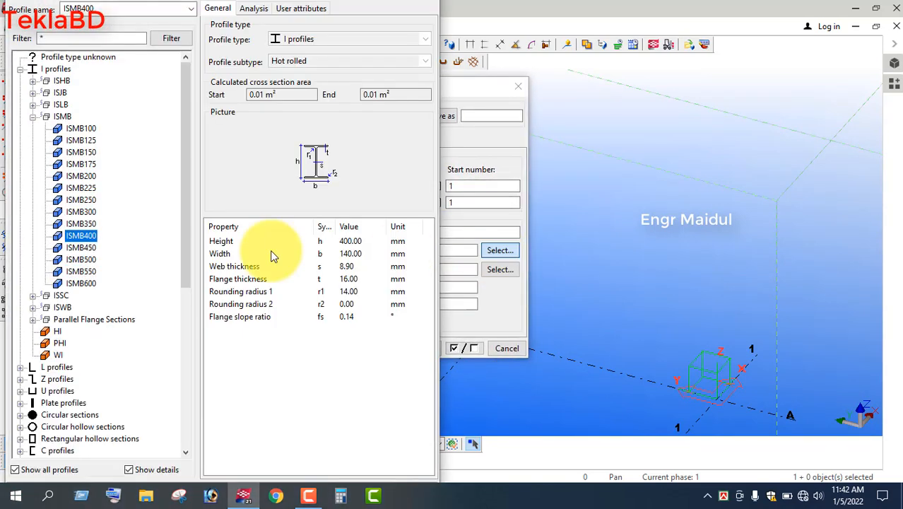
pyautogui.click(58, 331)
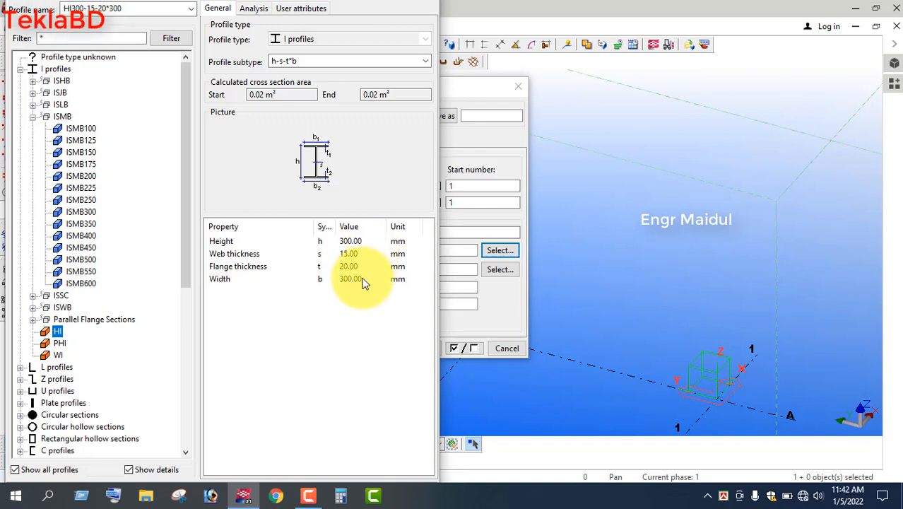
pyautogui.doubleClick(353, 242)
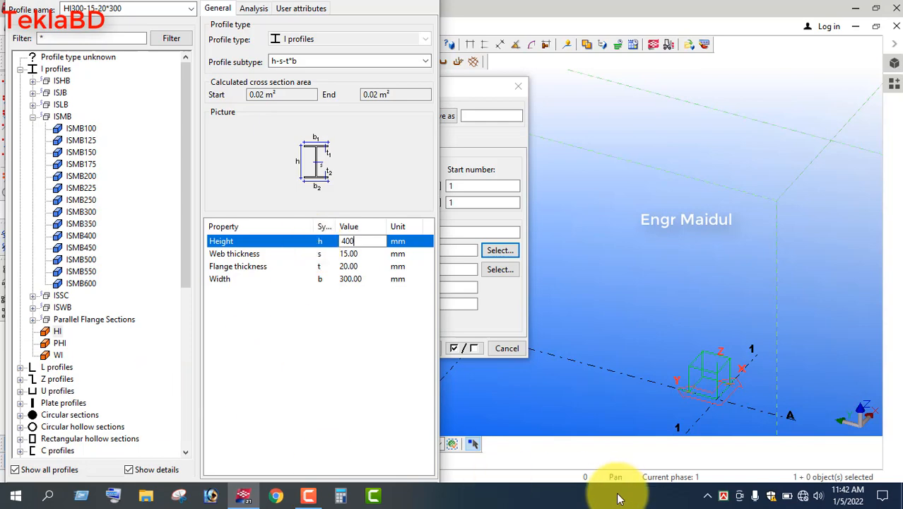
pyautogui.moveTo(621, 496); pyautogui.dragTo(762, 336)
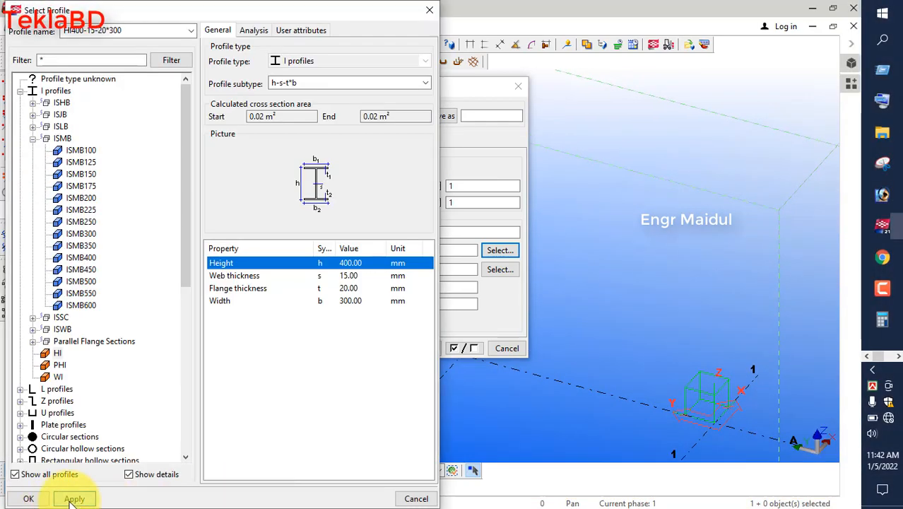
pyautogui.click(28, 499)
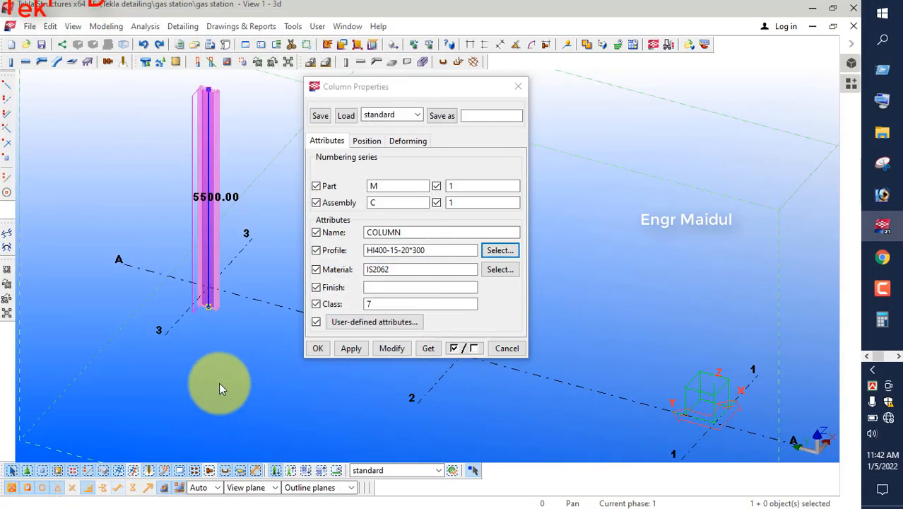
pyautogui.click(385, 348)
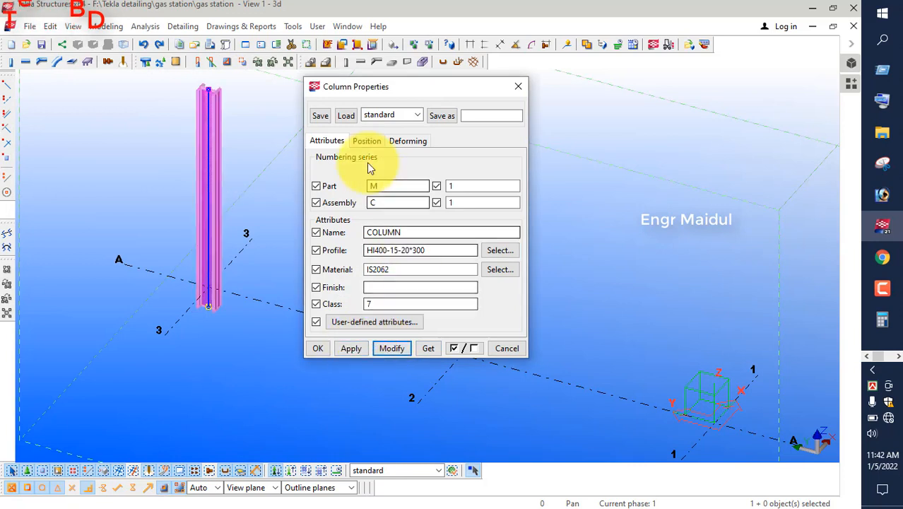
# Set the column's bottom level to 0 and its top level to 6000, and apply the properties.
pyautogui.click(366, 140)
pyautogui.moveTo(399, 267); pyautogui.dragTo(338, 270)
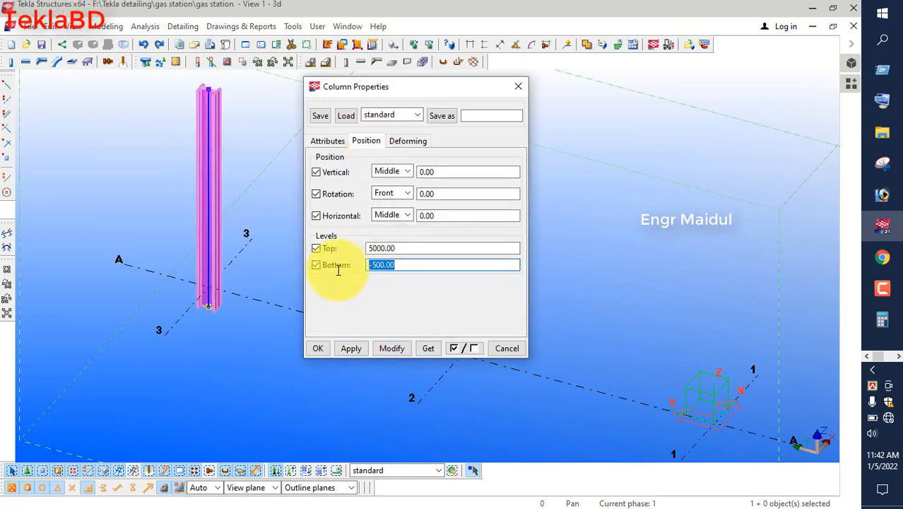
pyautogui.press('BackSpace')
pyautogui.write('0')
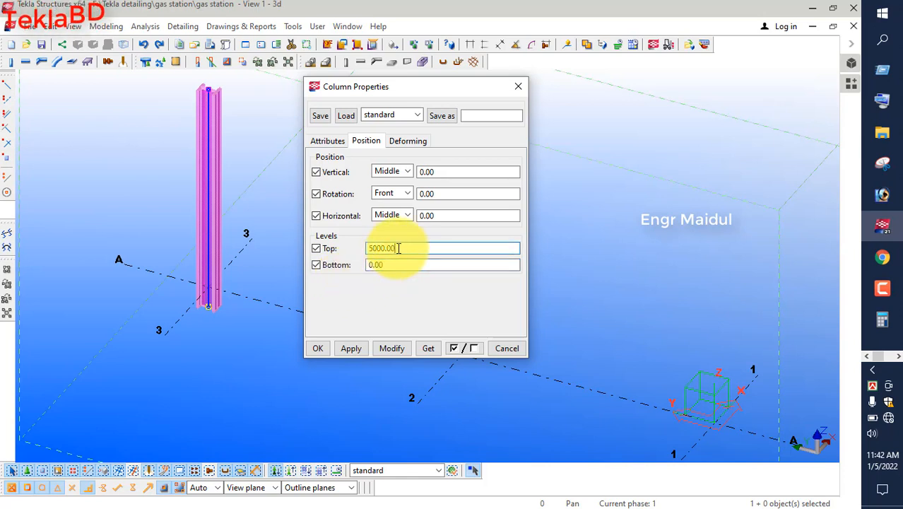
pyautogui.moveTo(397, 248); pyautogui.dragTo(348, 253)
pyautogui.write('6')
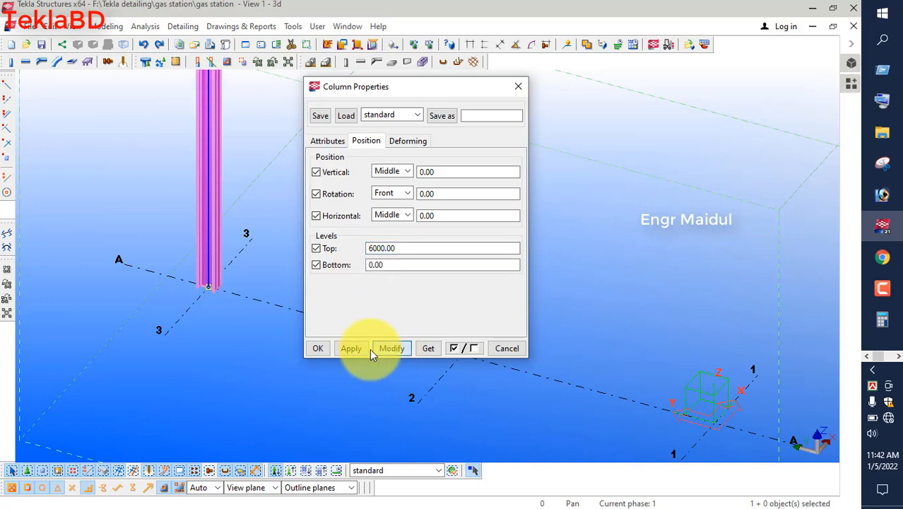
pyautogui.click(324, 347)
# Rotate the column 90 degrees around Z, using the midpoint of the web at its top end as the origin.
pyautogui.scroll(-2, 233, 354)
pyautogui.scroll(-1, 233, 352)
pyautogui.scroll(4, 227, 287)
pyautogui.scroll(-3, 227, 286)
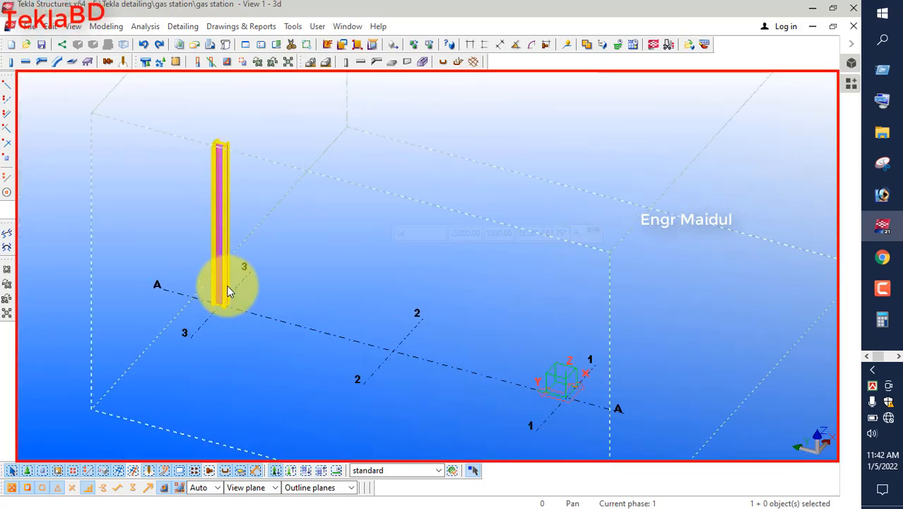
pyautogui.click(228, 291)
pyautogui.scroll(2, 227, 290)
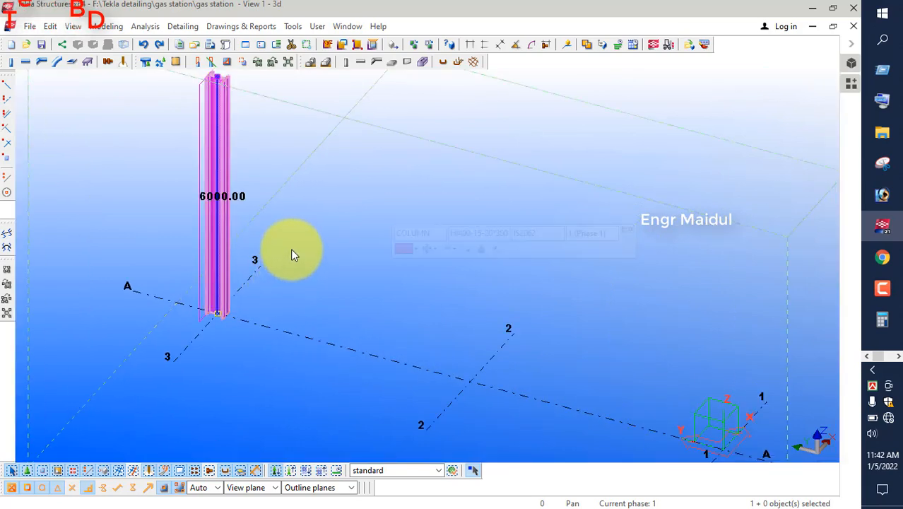
pyautogui.rightClick(292, 251)
pyautogui.moveTo(356, 276)
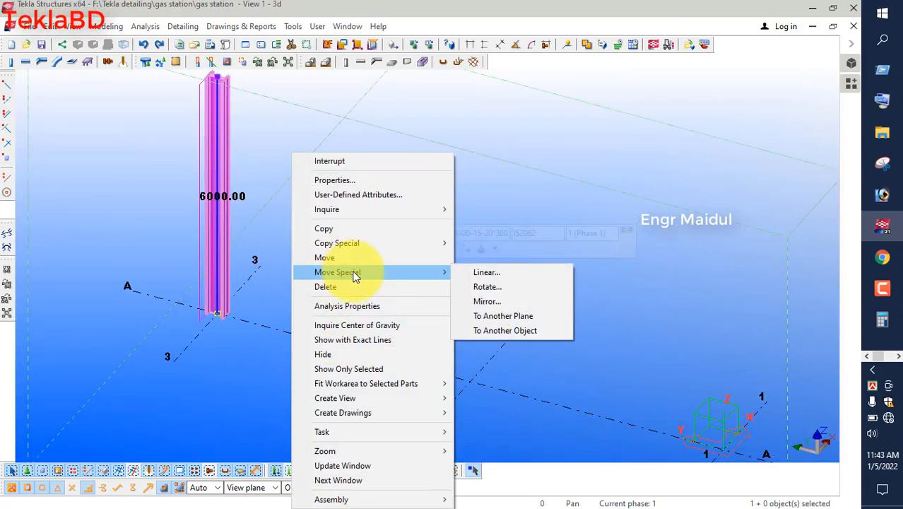
pyautogui.click(487, 287)
pyautogui.doubleClick(197, 323)
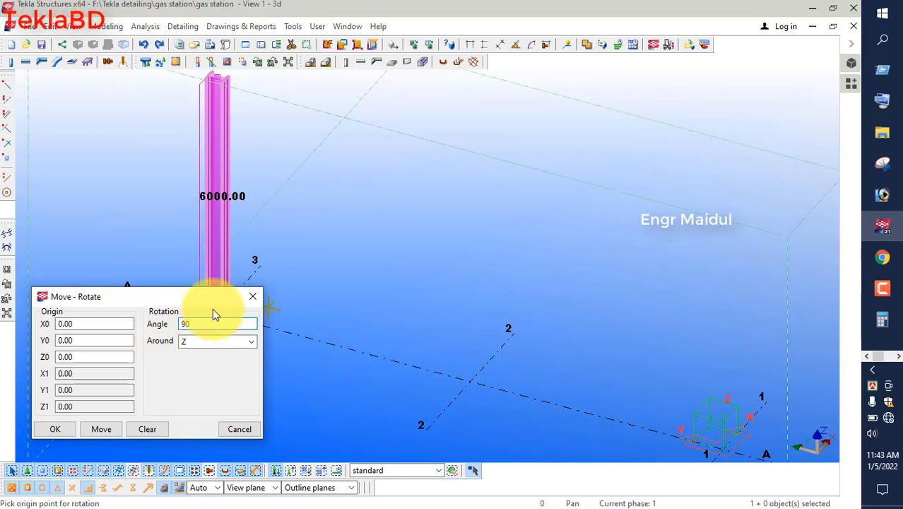
pyautogui.scroll(-2, 313, 236)
pyautogui.scroll(6, 258, 157)
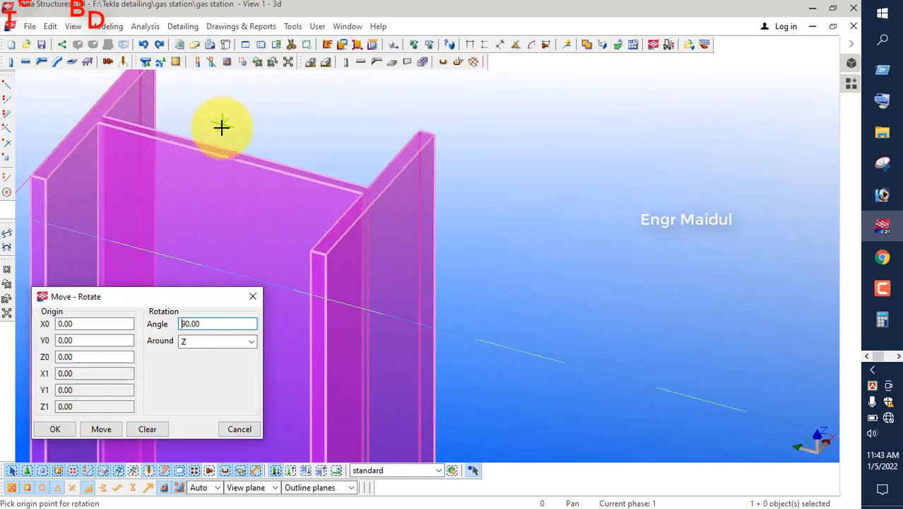
pyautogui.scroll(4, 228, 155)
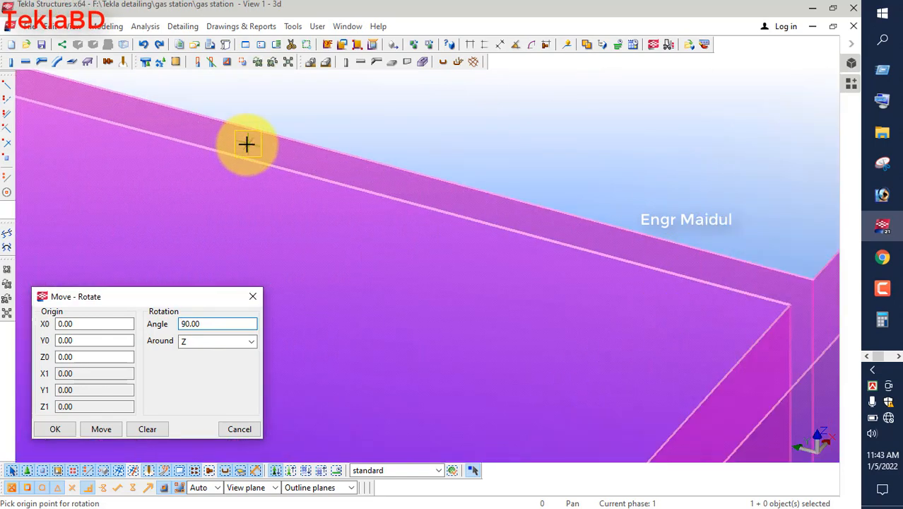
pyautogui.click(247, 145)
pyautogui.click(98, 429)
pyautogui.click(56, 429)
pyautogui.scroll(-5, 230, 258)
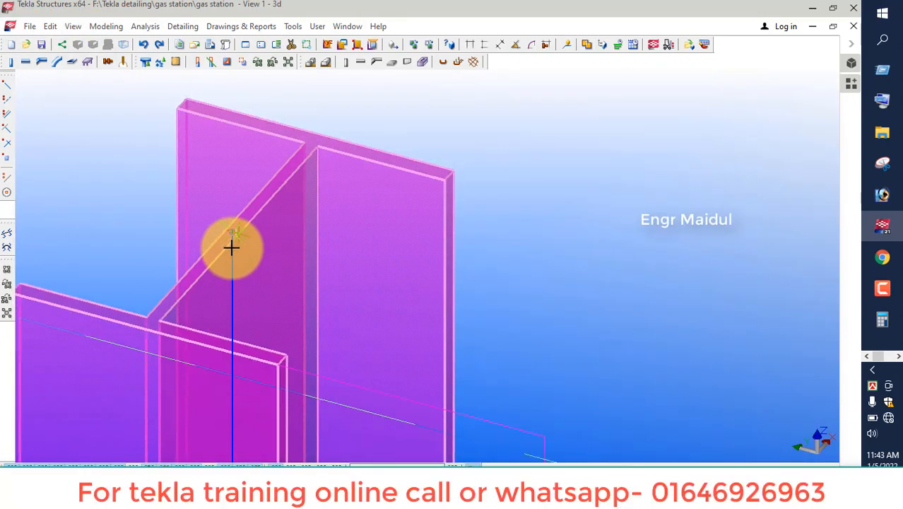
pyautogui.scroll(-8, 232, 248)
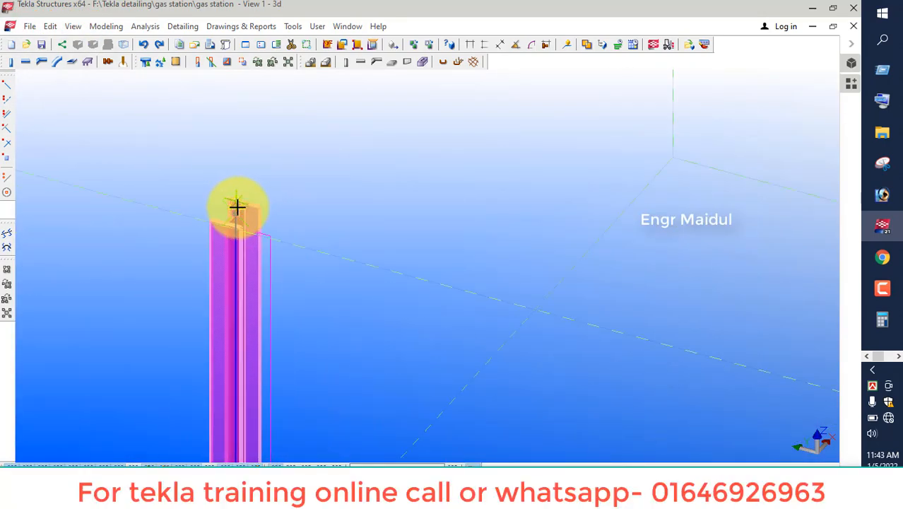
pyautogui.scroll(-5, 237, 208)
pyautogui.scroll(3, 239, 375)
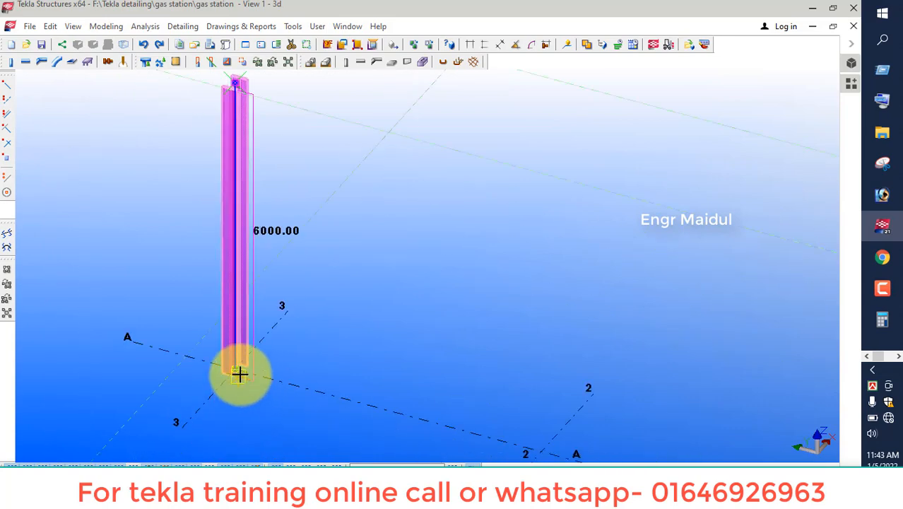
# End the rotate command and examine the rotated column at grid A-3 in the 3D view.
pyautogui.scroll(2, 240, 375)
pyautogui.rightClick(371, 249)
pyautogui.click(384, 254)
pyautogui.click(382, 239)
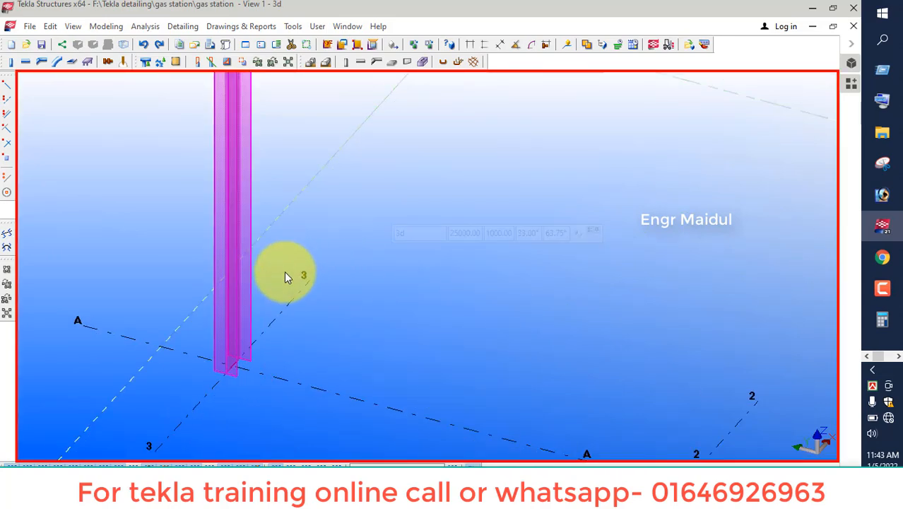
pyautogui.scroll(-2, 292, 272)
pyautogui.scroll(-2, 210, 266)
pyautogui.scroll(4, 255, 154)
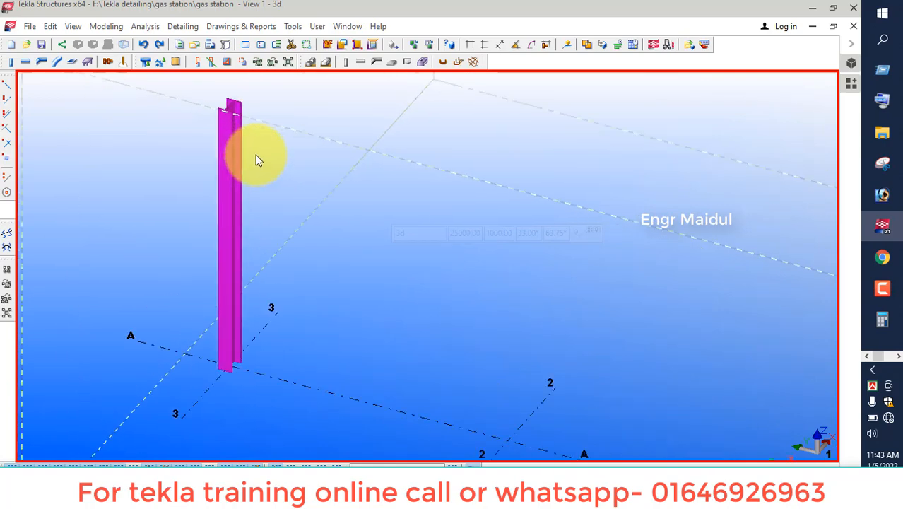
pyautogui.scroll(-3, 233, 182)
pyautogui.scroll(-2, 232, 183)
# Check the column against the grid lines in the GRID @A elevation view and return to the 3D view.
pyautogui.click(231, 188)
pyautogui.rightClick(293, 211)
pyautogui.click(348, 337)
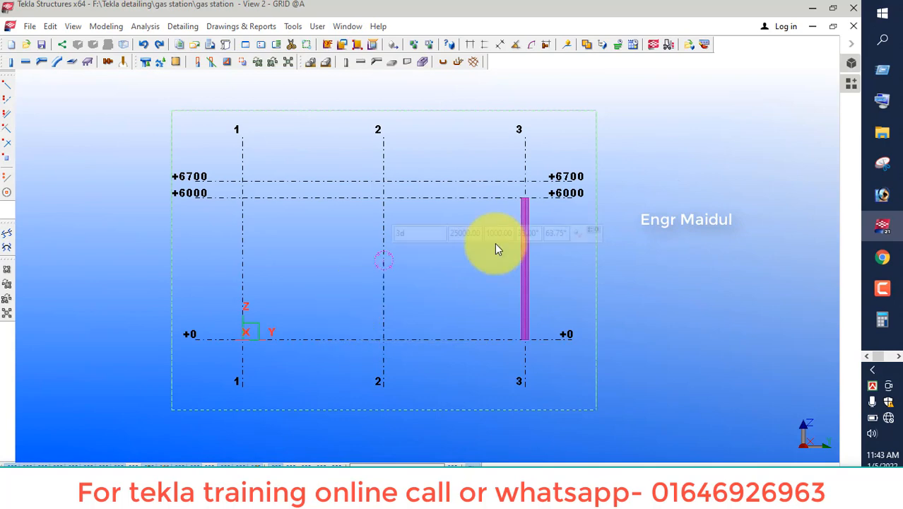
pyautogui.scroll(2, 534, 203)
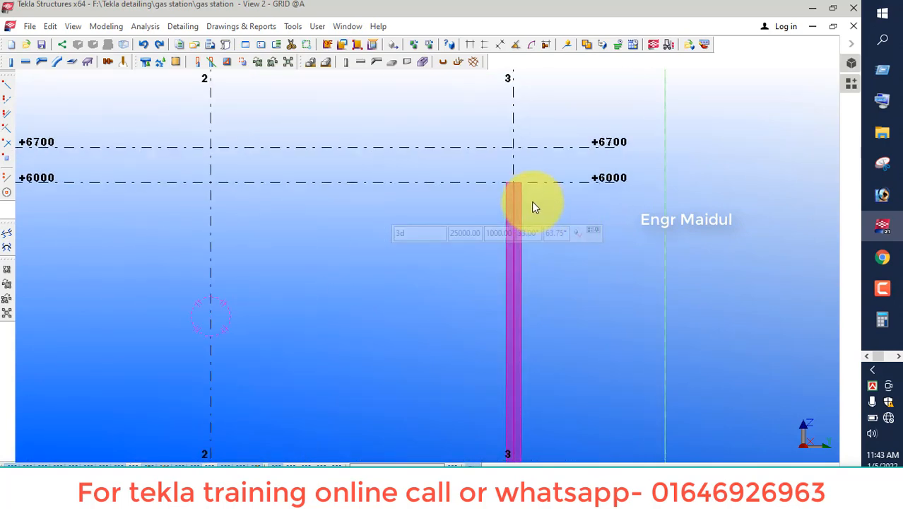
pyautogui.scroll(-3, 521, 198)
pyautogui.rightClick(382, 202)
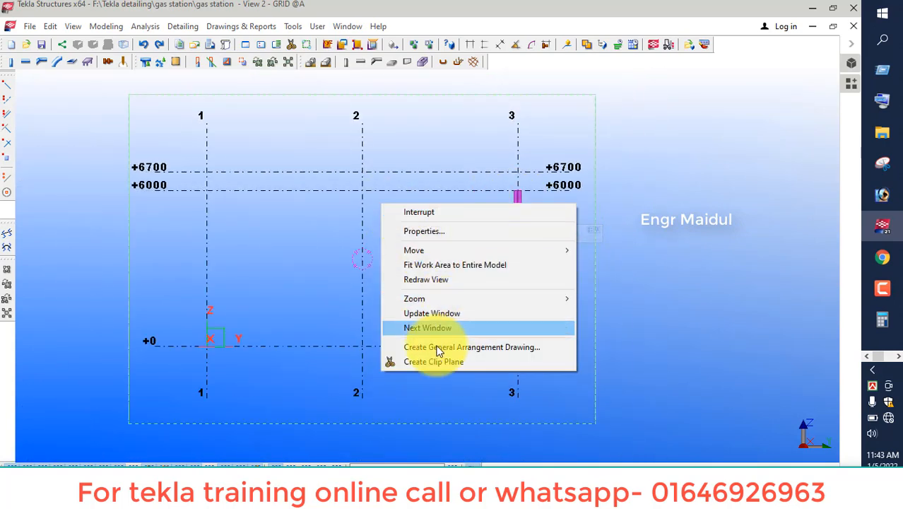
pyautogui.click(434, 327)
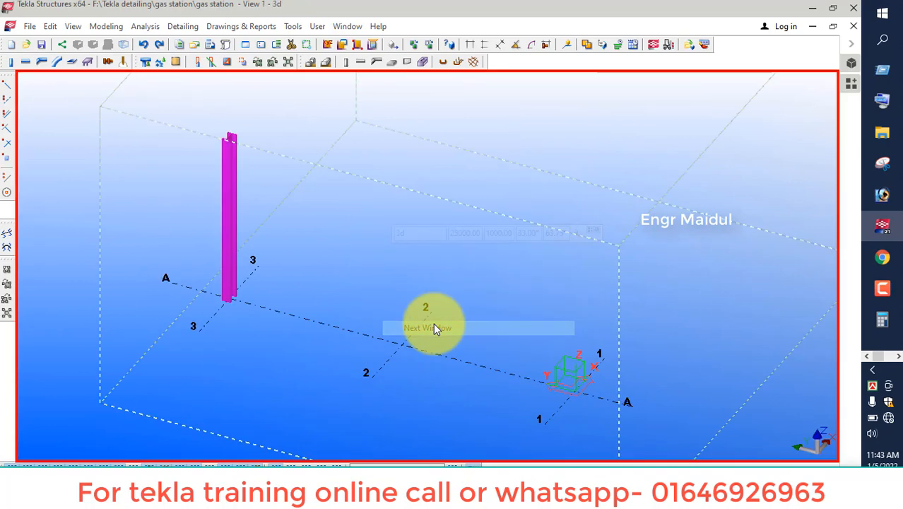
# Copy the column from grid line 3 to grid lines 2 and 1 along grid line A and end the copy command.
pyautogui.click(238, 249)
pyautogui.scroll(2, 236, 244)
pyautogui.rightClick(363, 233)
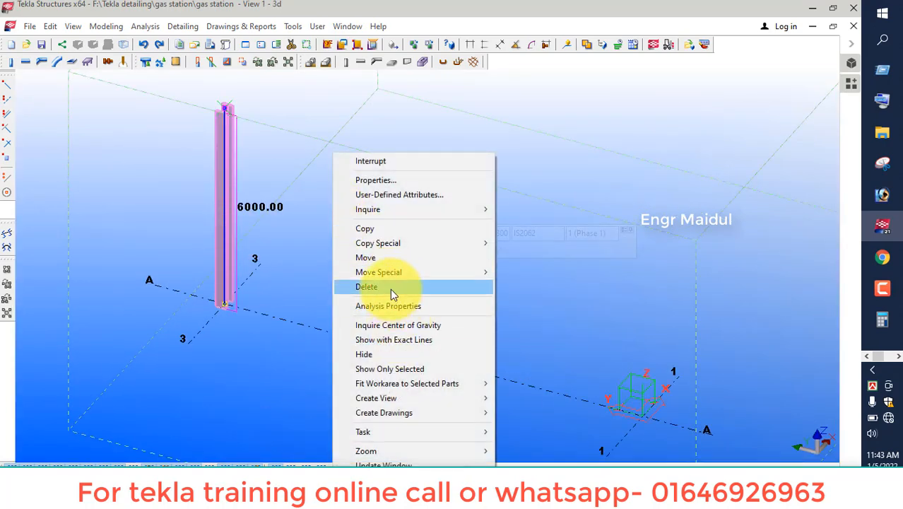
pyautogui.click(393, 228)
pyautogui.click(188, 341)
pyautogui.click(397, 399)
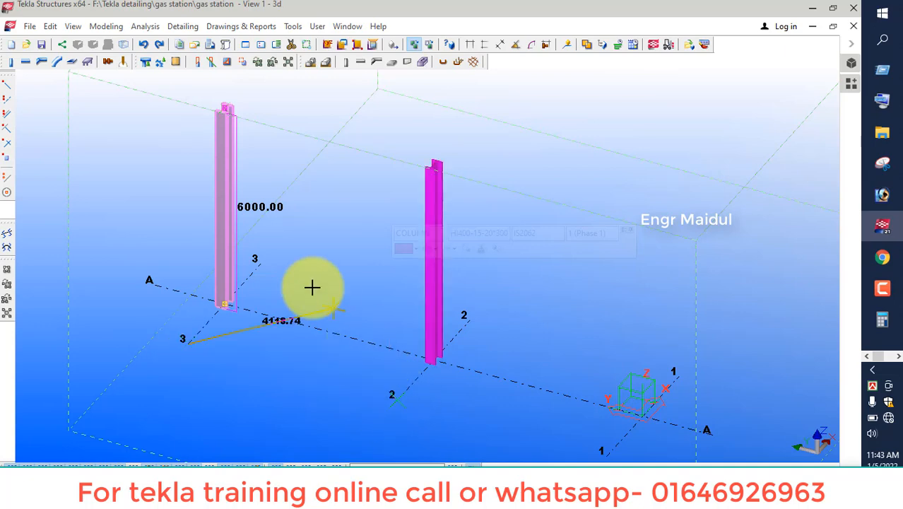
pyautogui.scroll(-2, 307, 301)
pyautogui.click(462, 368)
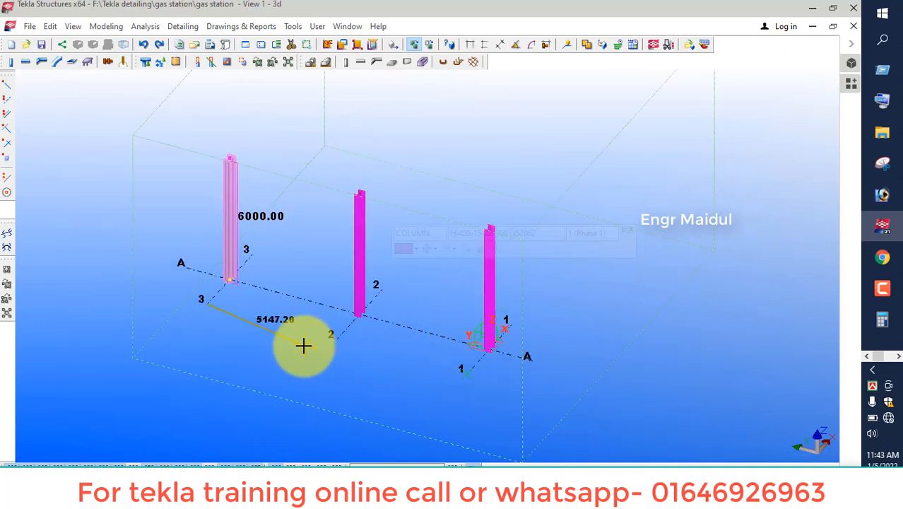
pyautogui.scroll(-2, 304, 345)
pyautogui.rightClick(378, 185)
pyautogui.click(377, 198)
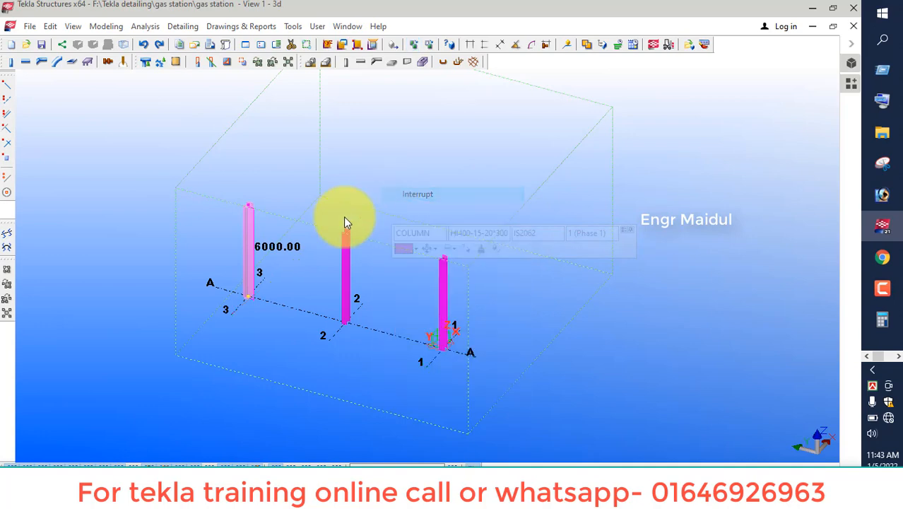
# Make the GRID @1 view visible and close the view list.
pyautogui.scroll(5, 240, 219)
pyautogui.click(209, 225)
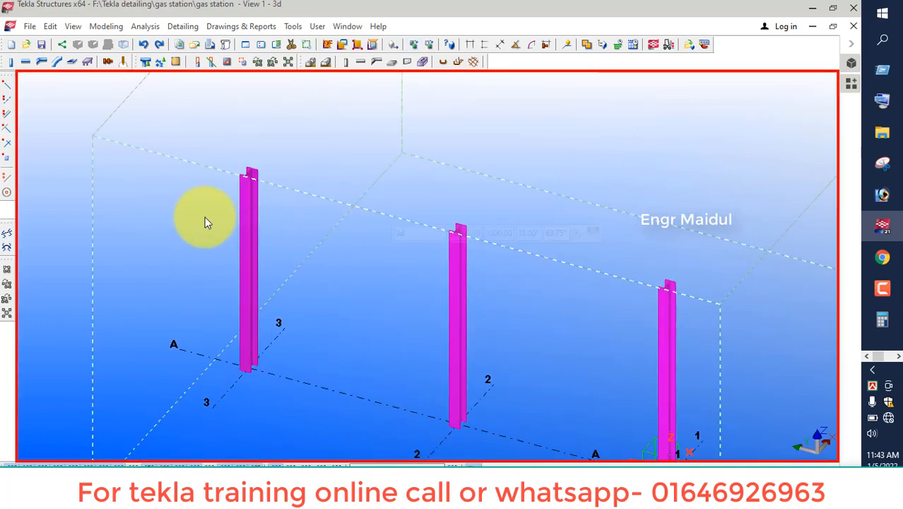
pyautogui.scroll(-2, 210, 225)
pyautogui.rightClick(312, 244)
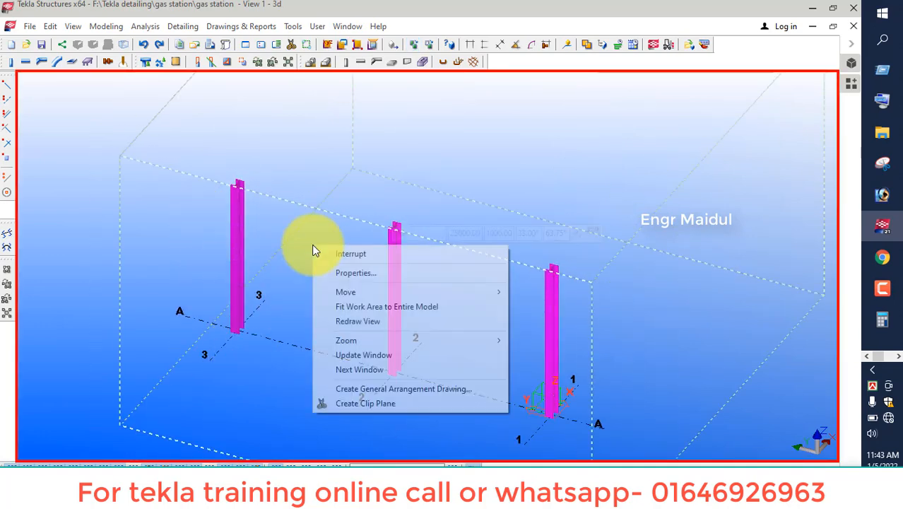
pyautogui.click(297, 212)
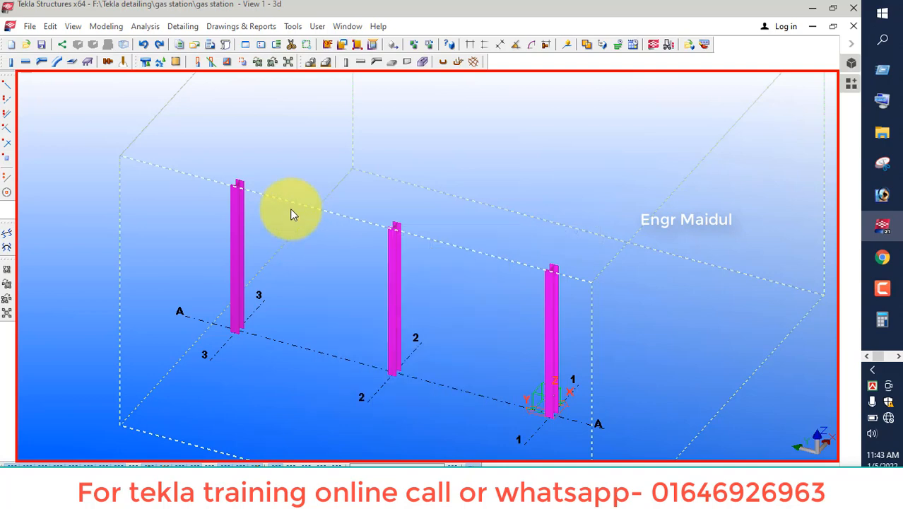
pyautogui.click(73, 26)
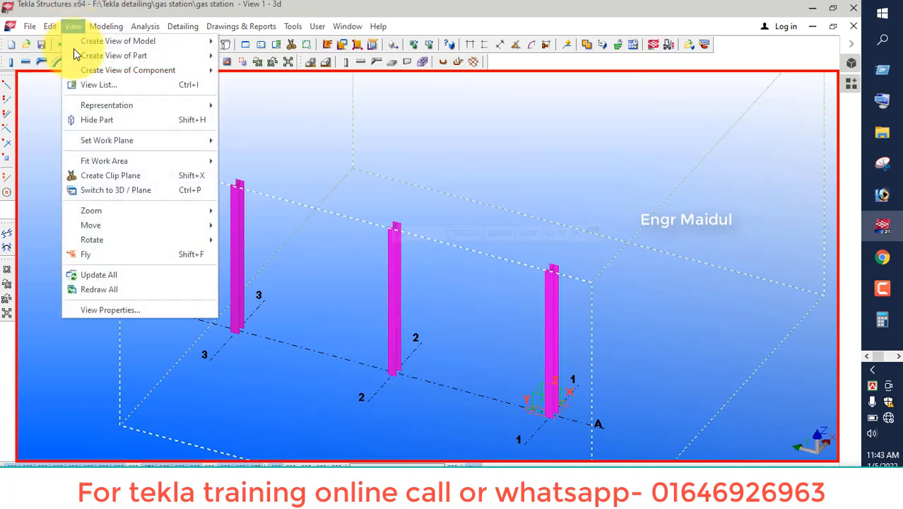
pyautogui.click(108, 87)
pyautogui.click(103, 174)
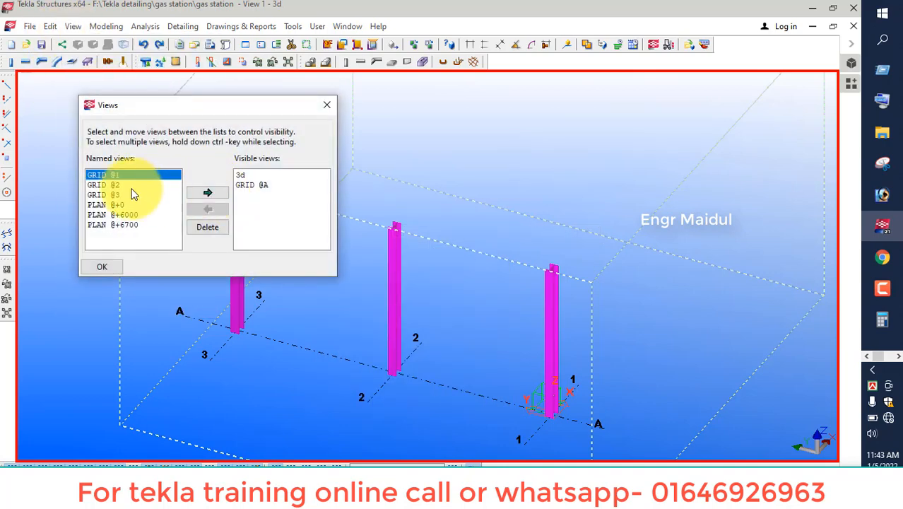
pyautogui.click(204, 192)
pyautogui.click(328, 105)
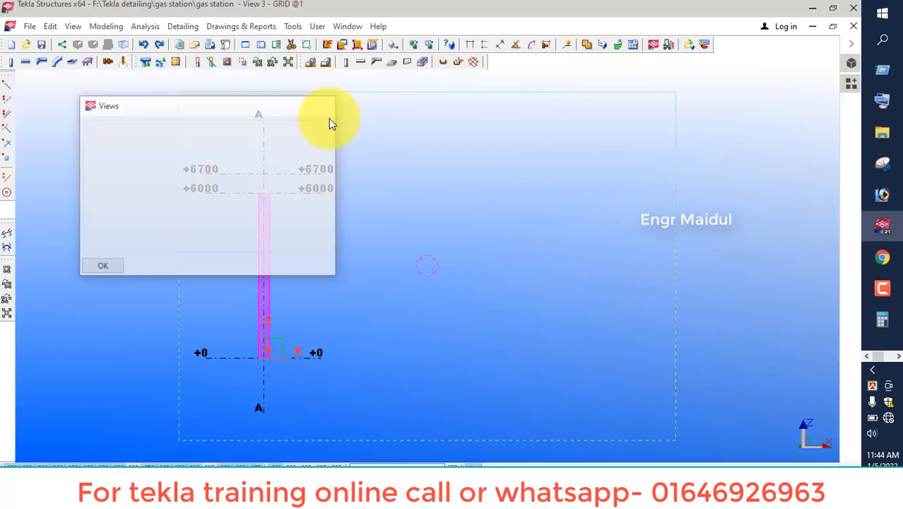
# Create a 5000 mm sloping steel beam from the column's top outer flange corner towards the end of the +6700 grid line, and end the command.
pyautogui.scroll(4, 237, 192)
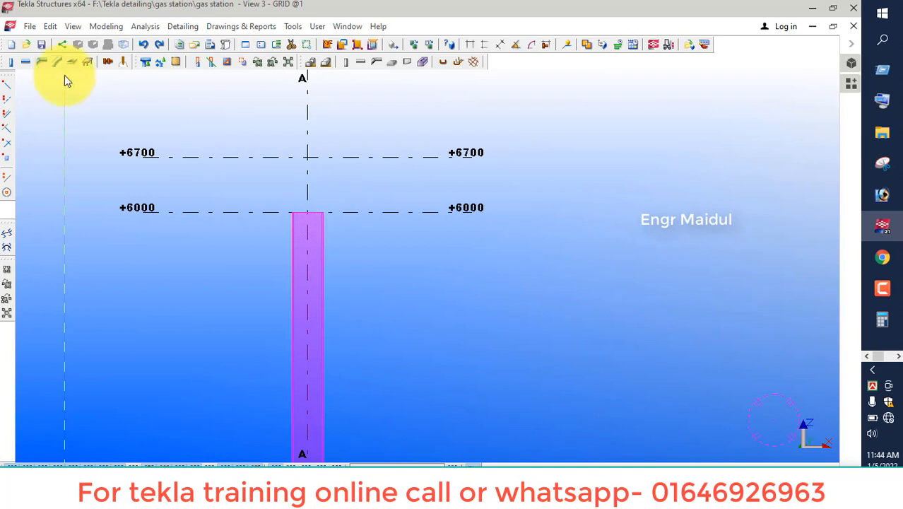
pyautogui.click(27, 61)
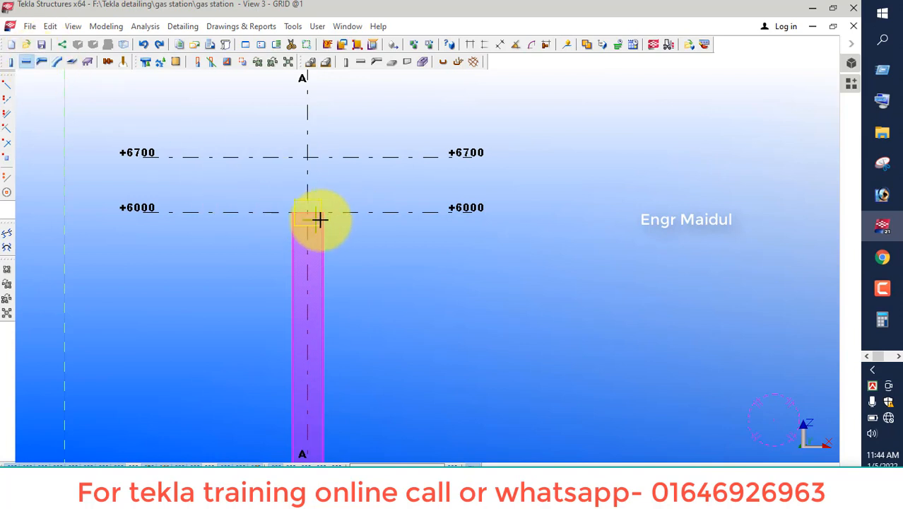
pyautogui.scroll(4, 325, 215)
pyautogui.scroll(3, 326, 212)
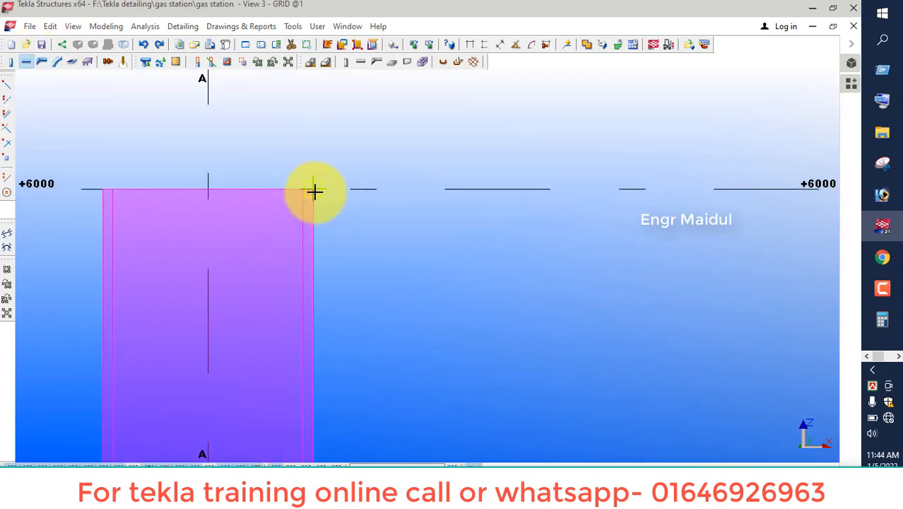
pyautogui.click(315, 192)
pyautogui.scroll(-2, 231, 240)
pyautogui.scroll(-4, 231, 241)
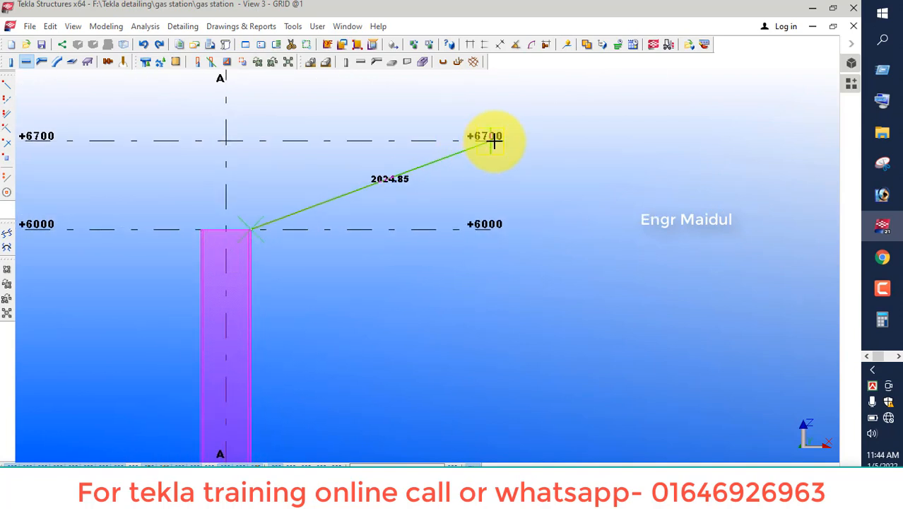
pyautogui.write('5000')
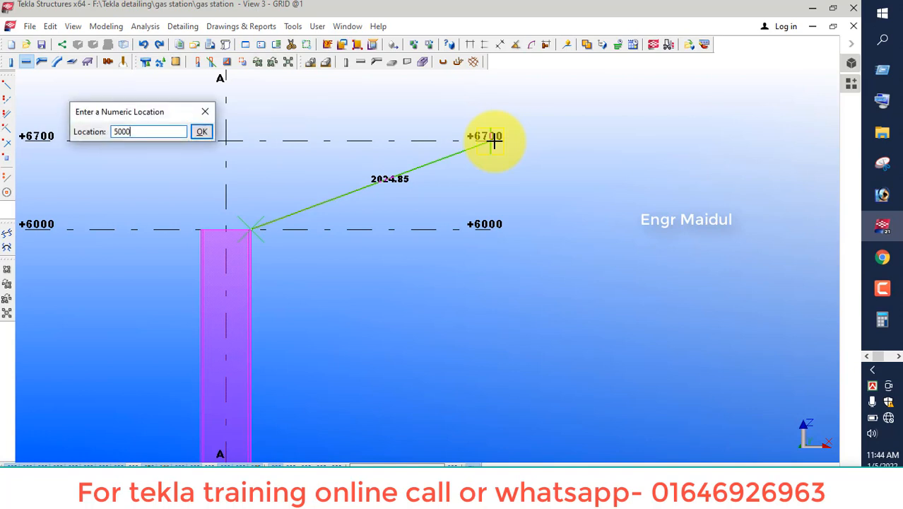
pyautogui.press('Return')
pyautogui.scroll(-3, 254, 226)
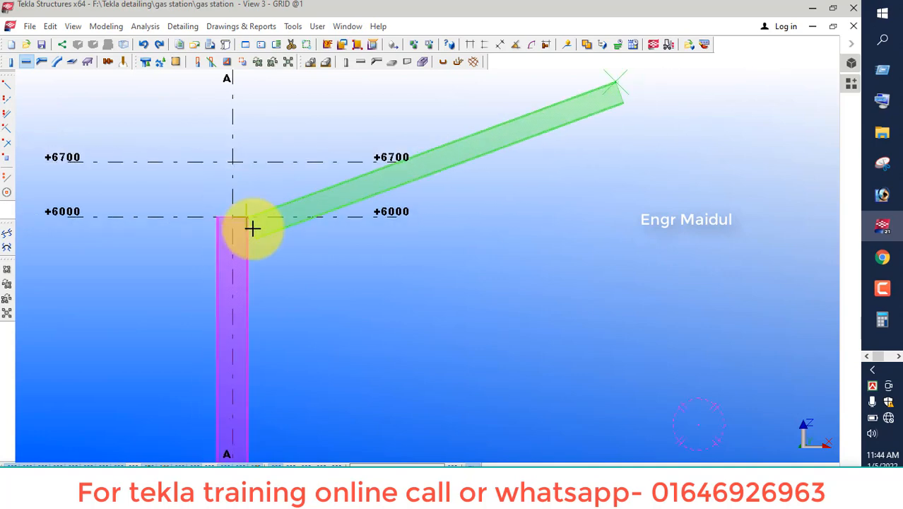
pyautogui.rightClick(329, 125)
pyautogui.click(360, 128)
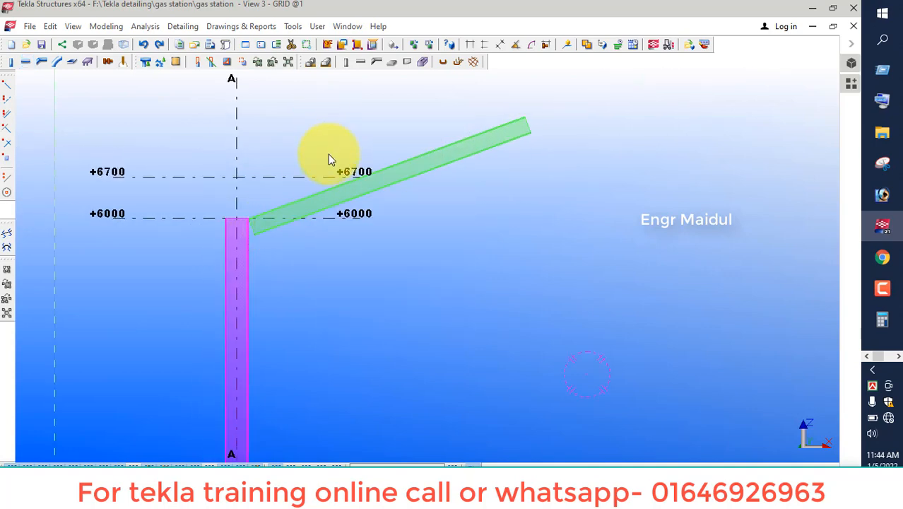
# Change the sloping beam's profile to the HI section HI300-15-20*300 and modify the beam.
pyautogui.click(322, 195)
pyautogui.doubleClick(322, 195)
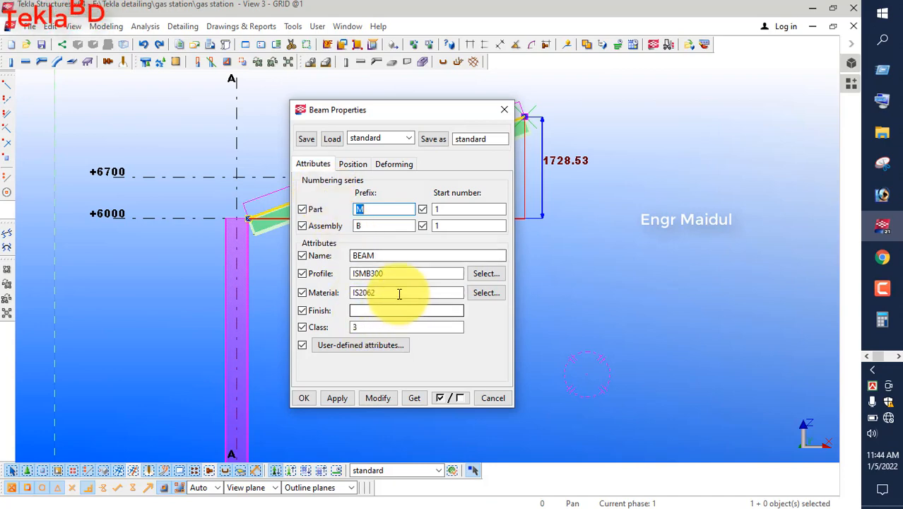
pyautogui.click(486, 293)
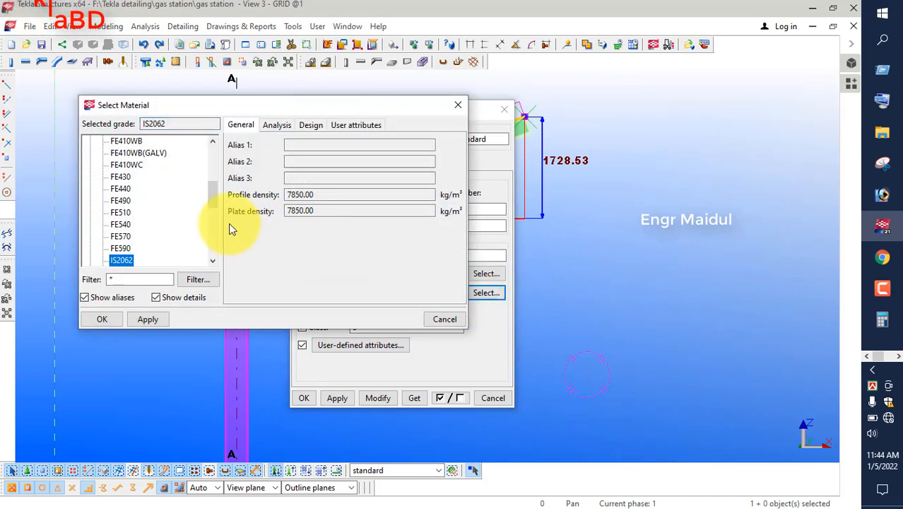
pyautogui.click(458, 106)
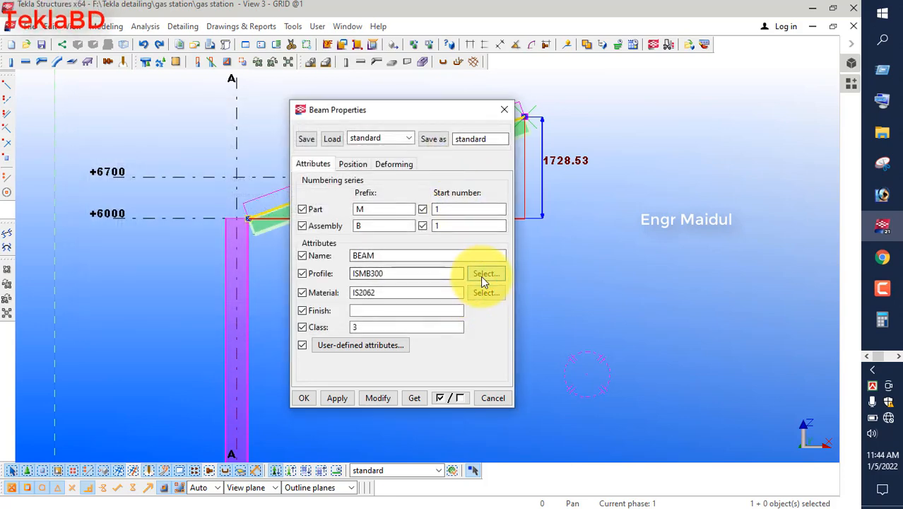
pyautogui.click(484, 275)
pyautogui.click(57, 331)
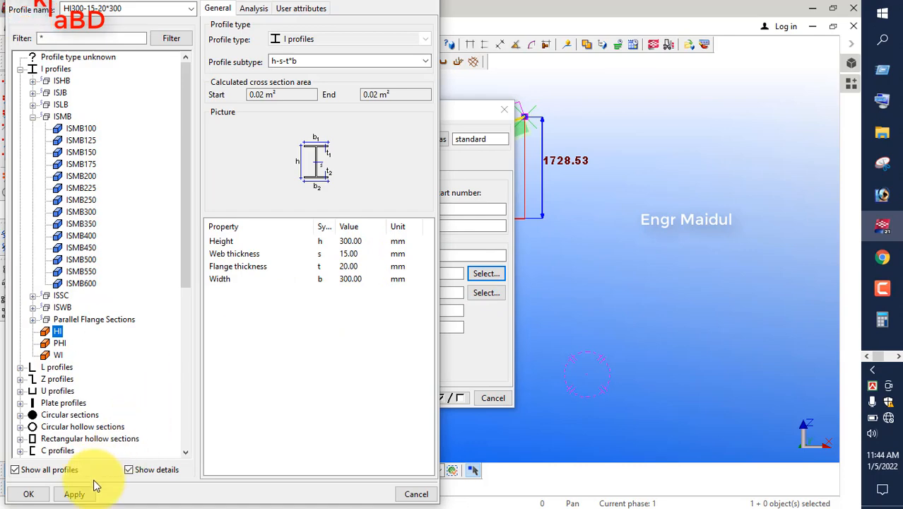
pyautogui.click(44, 495)
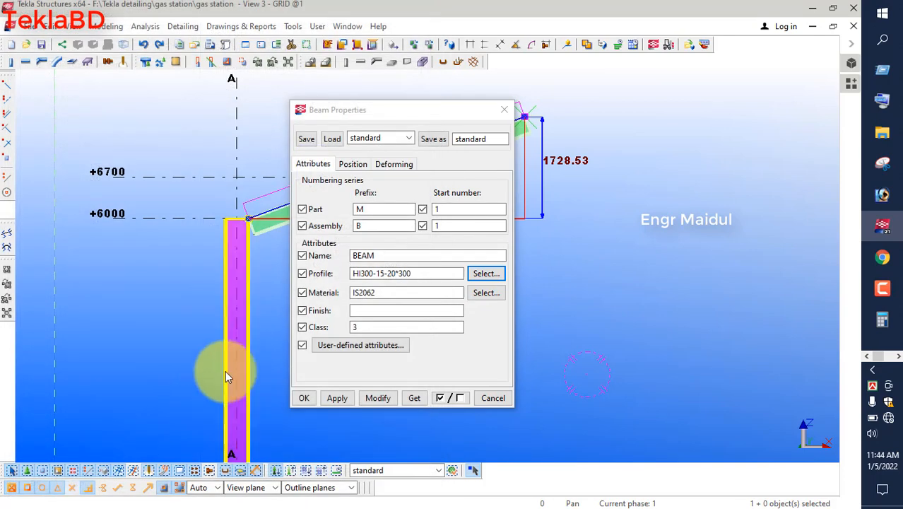
pyautogui.click(374, 399)
pyautogui.click(306, 399)
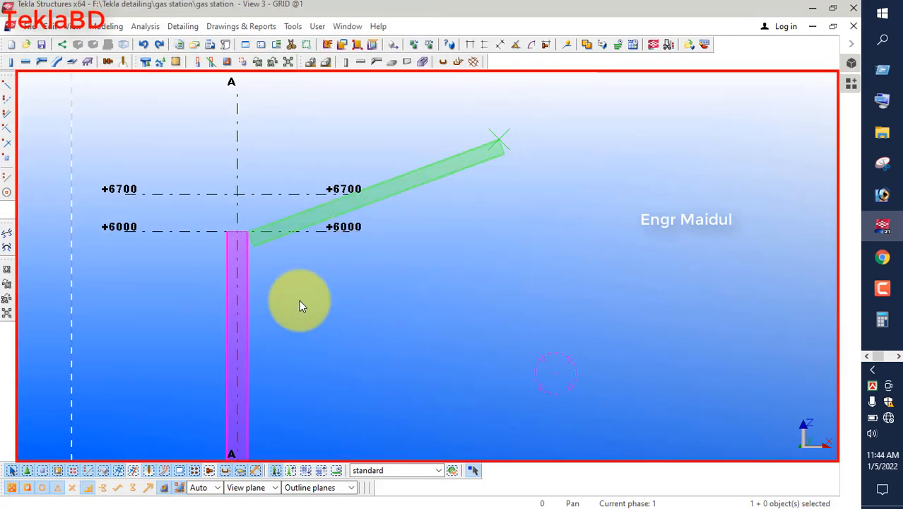
# Examine the sloping beam and its junction with the column top from several angles in the 3D view.
pyautogui.scroll(2, 292, 207)
pyautogui.rightClick(266, 205)
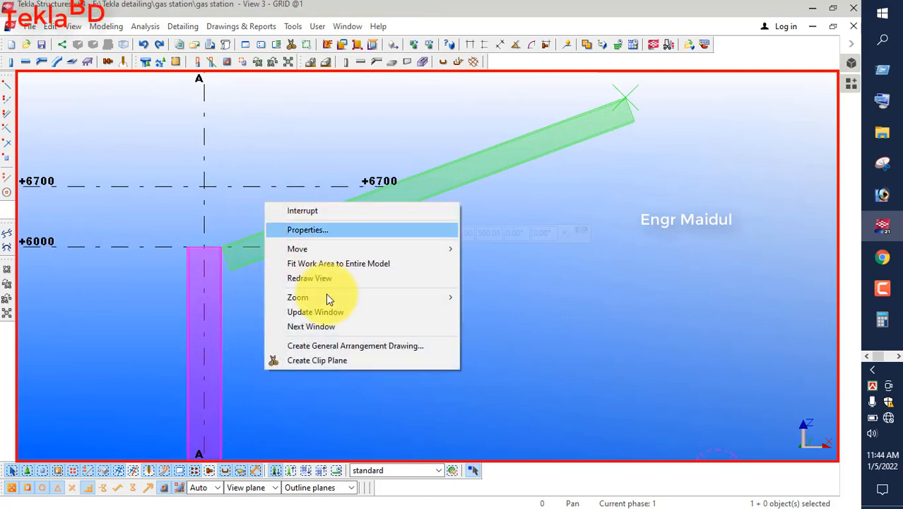
pyautogui.click(311, 326)
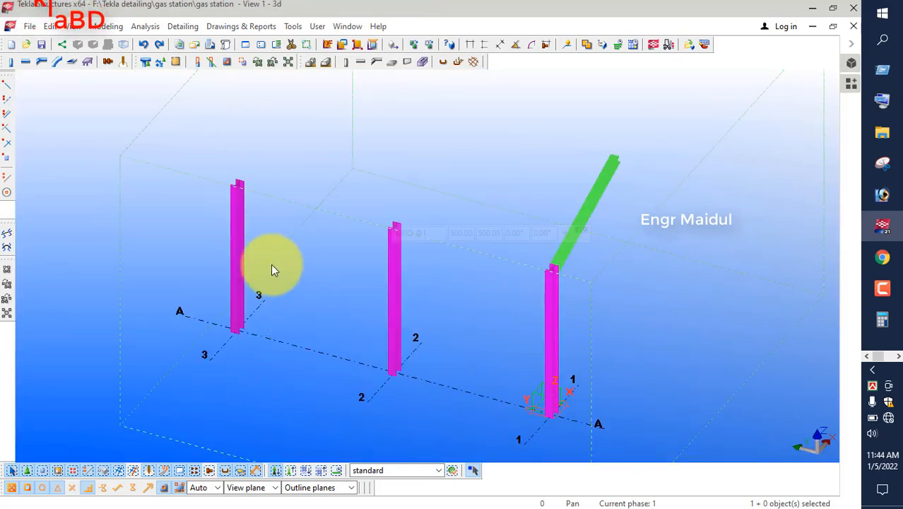
pyautogui.scroll(-4, 271, 264)
pyautogui.keyDown('ctrl'); pyautogui.moveTo(364, 307); pyautogui.dragTo(177, 323, button='middle'); pyautogui.keyUp('ctrl')
pyautogui.scroll(2, 237, 234)
pyautogui.scroll(5, 282, 263)
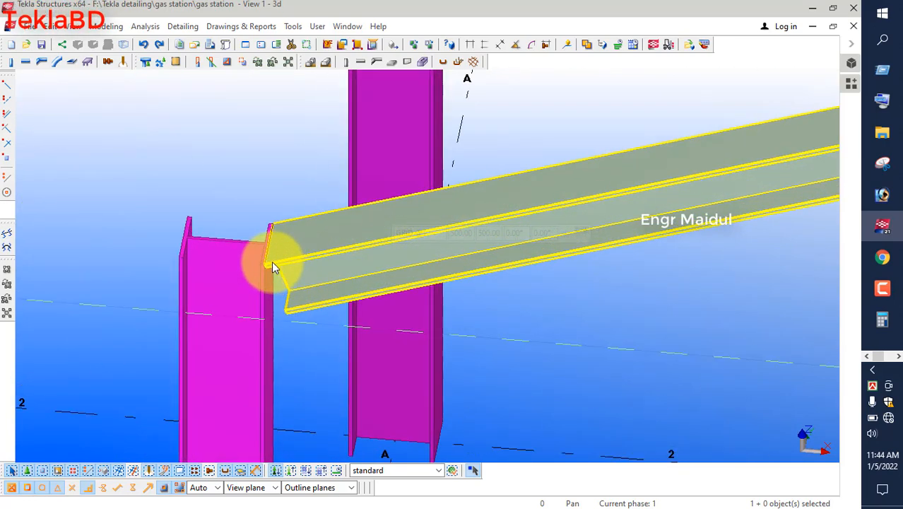
pyautogui.scroll(-3, 216, 249)
pyautogui.scroll(-2, 217, 248)
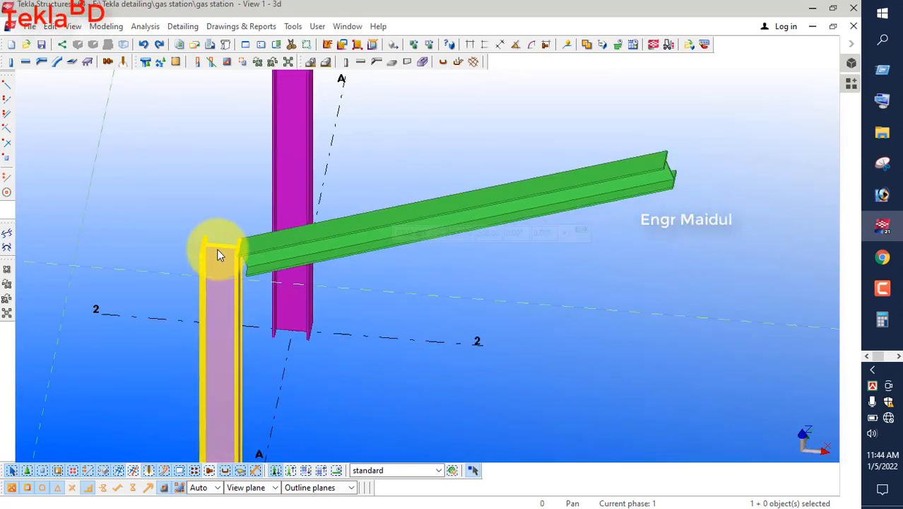
pyautogui.scroll(-4, 218, 249)
pyautogui.keyDown('ctrl'); pyautogui.moveTo(357, 263); pyautogui.dragTo(336, 174, button='middle'); pyautogui.keyUp('ctrl')
pyautogui.scroll(-3, 239, 357)
pyautogui.moveTo(259, 326)
pyautogui.keyDown('ctrl'); pyautogui.mouseDown(button='middle')
pyautogui.moveTo(272, 298)
pyautogui.moveTo(274, 316)
pyautogui.mouseUp(button='middle'); pyautogui.keyUp('ctrl')
pyautogui.scroll(3, 261, 234)
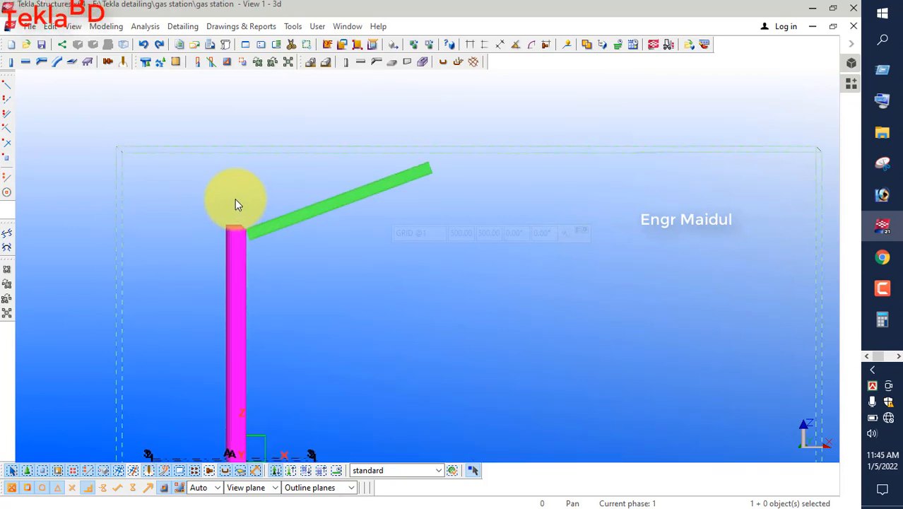
pyautogui.scroll(2, 237, 203)
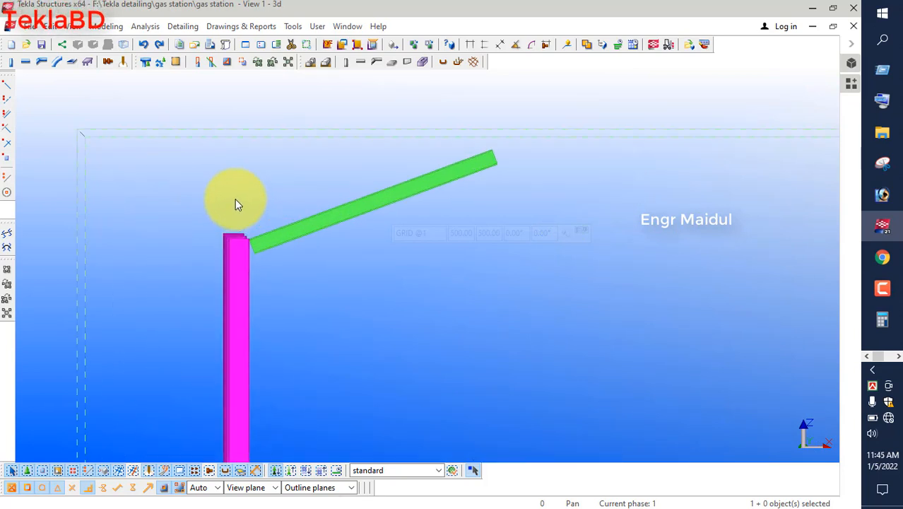
# Inspect how the sloping beam's start meets the outer flange of the front column's top, close up and from farther away.
pyautogui.scroll(-5, 235, 200)
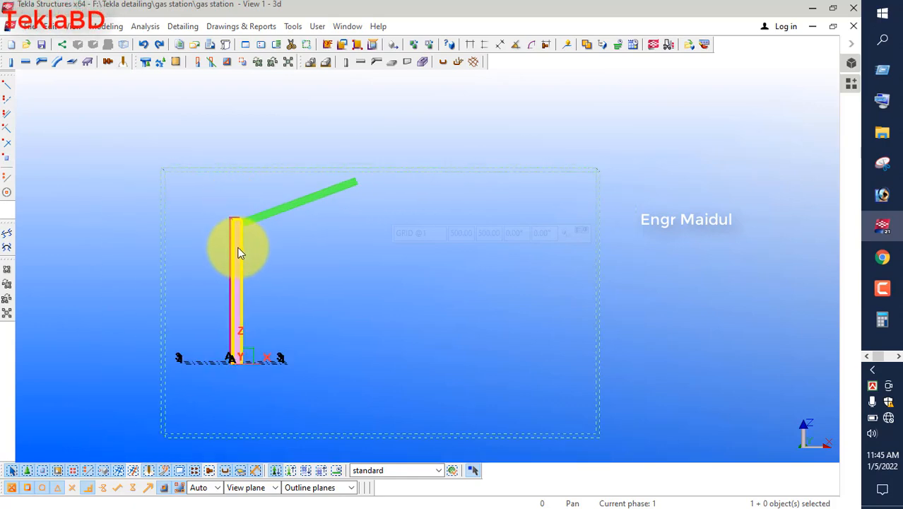
pyautogui.scroll(3, 238, 209)
pyautogui.scroll(3, 239, 209)
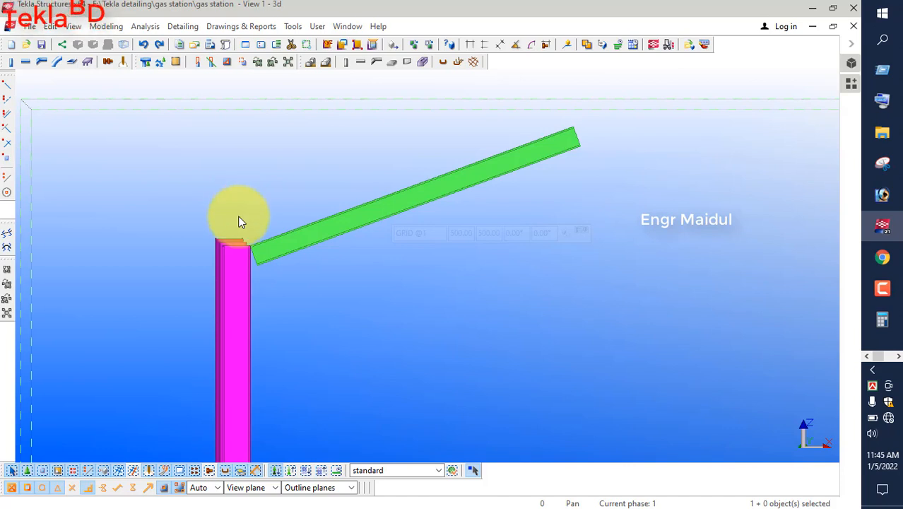
pyautogui.click(241, 247)
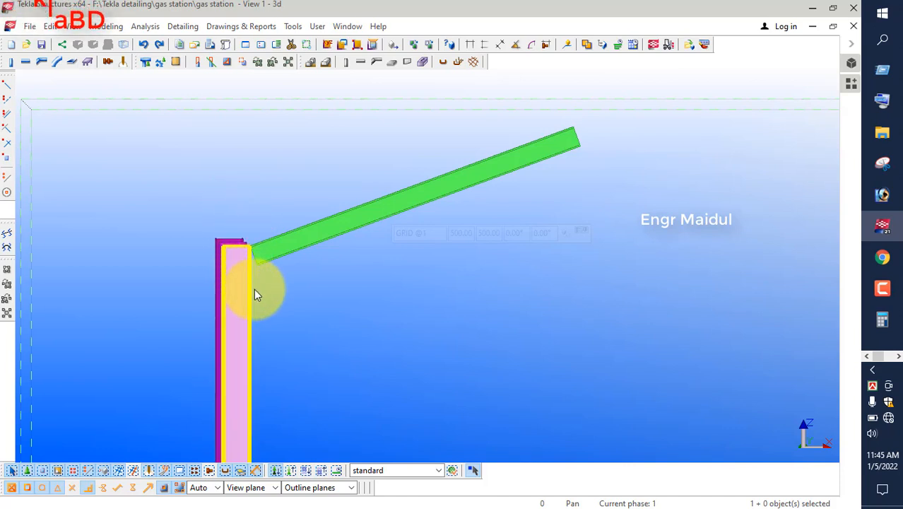
pyautogui.scroll(-3, 281, 303)
pyautogui.scroll(2, 270, 230)
pyautogui.scroll(2, 258, 274)
pyautogui.scroll(-3, 257, 276)
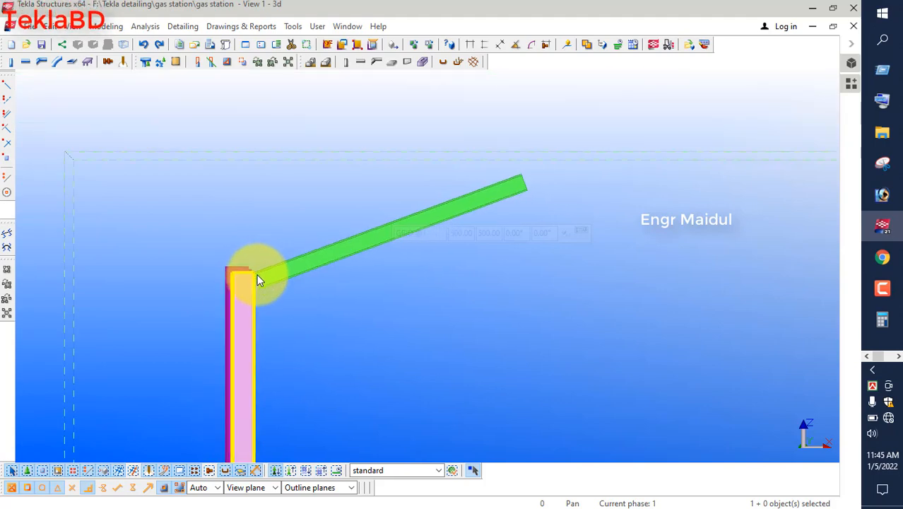
pyautogui.click(258, 278)
pyautogui.keyDown('ctrl'); pyautogui.moveTo(259, 278); pyautogui.dragTo(276, 313, button='middle'); pyautogui.keyUp('ctrl')
pyautogui.click(274, 315)
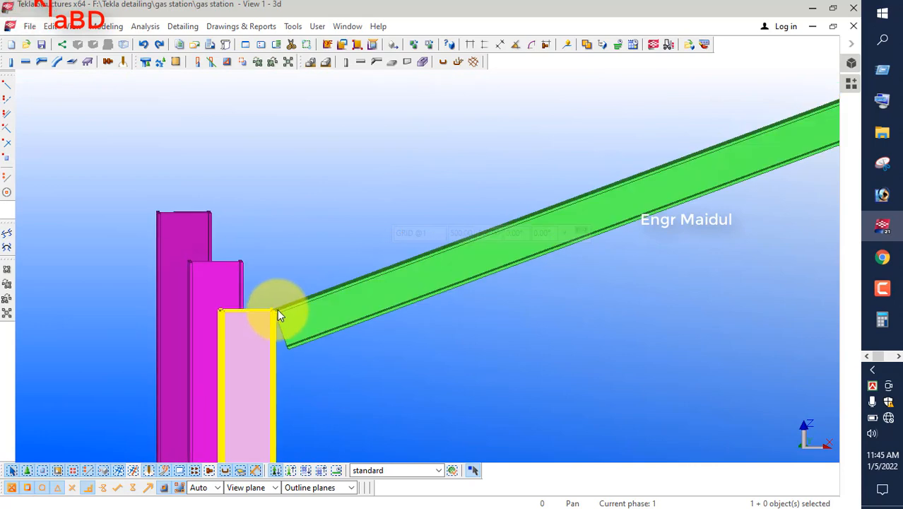
# Move the sloping beam 200 mm down along the front column's outer flange, using the flange's top as the move origin.
pyautogui.click(299, 306)
pyautogui.keyDown('ctrl'); pyautogui.moveTo(288, 267); pyautogui.dragTo(248, 325, button='middle'); pyautogui.keyUp('ctrl')
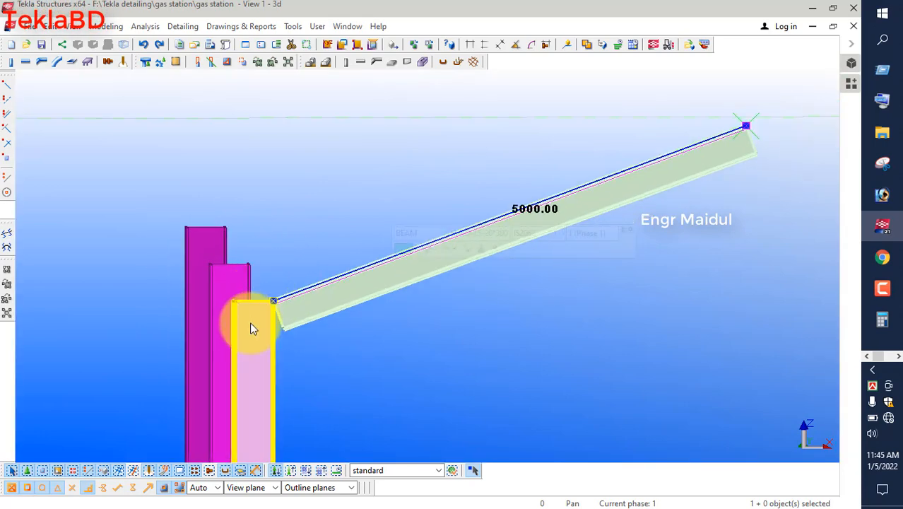
pyautogui.scroll(6, 272, 302)
pyautogui.rightClick(288, 230)
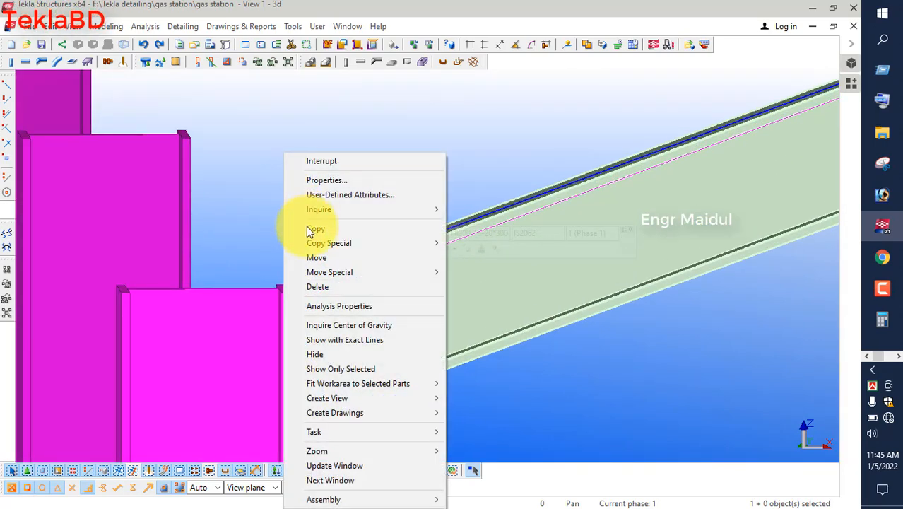
pyautogui.click(369, 258)
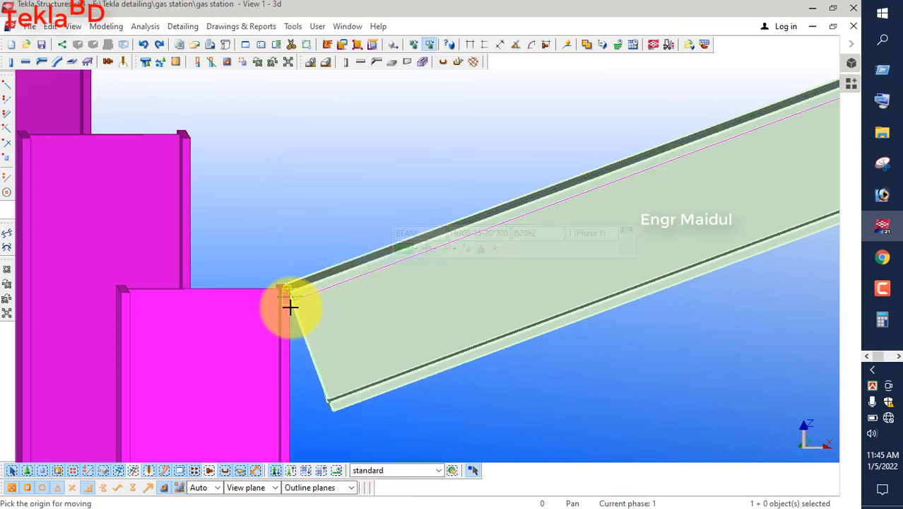
pyautogui.scroll(4, 289, 300)
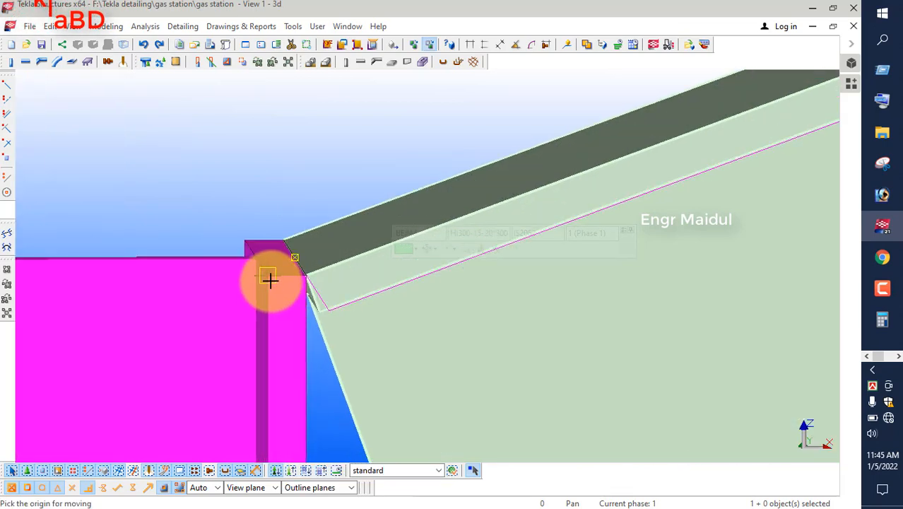
pyautogui.click(270, 280)
pyautogui.scroll(-3, 248, 218)
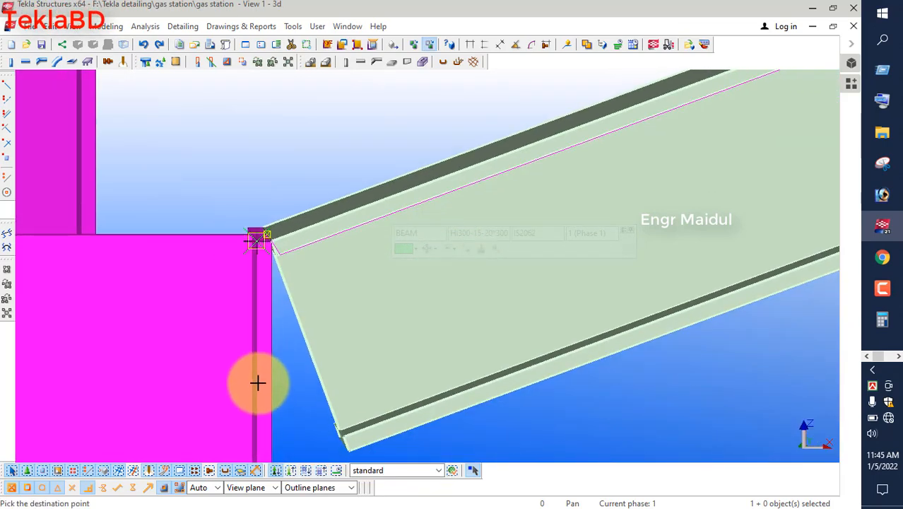
pyautogui.scroll(-2, 248, 224)
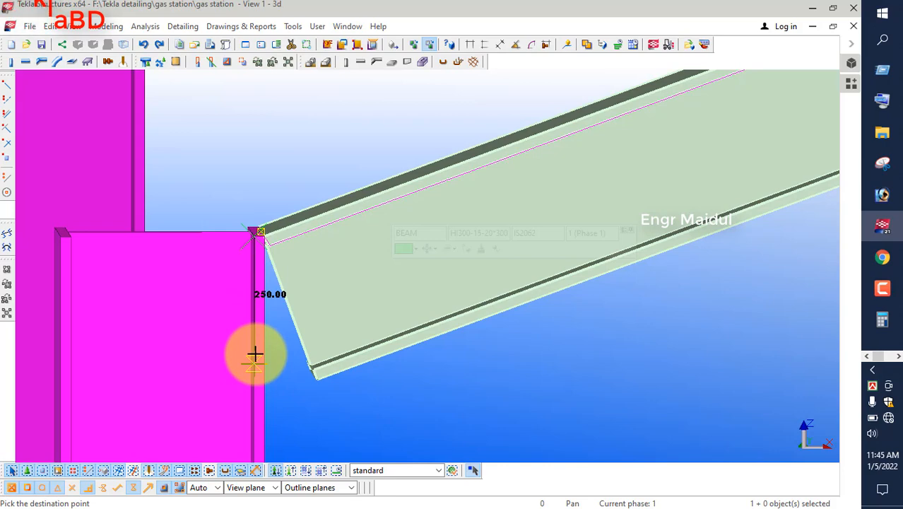
pyautogui.write('20')
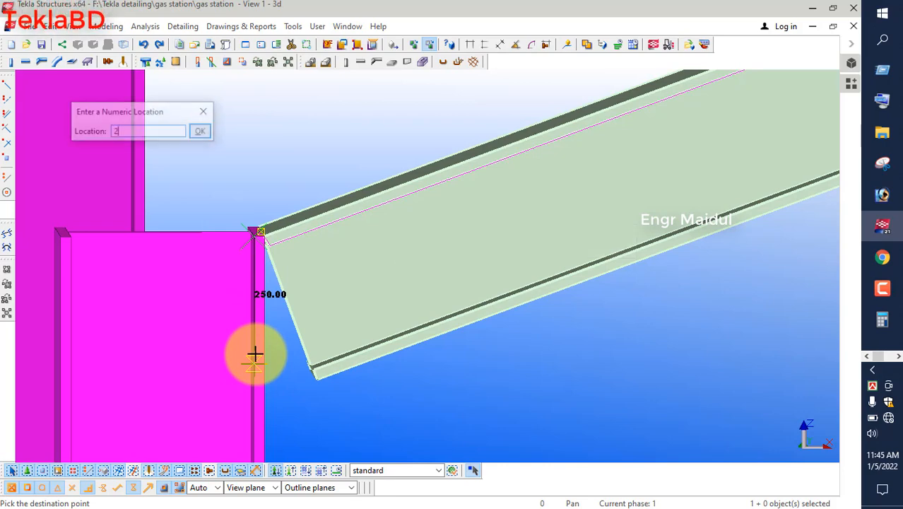
pyautogui.press('Return')
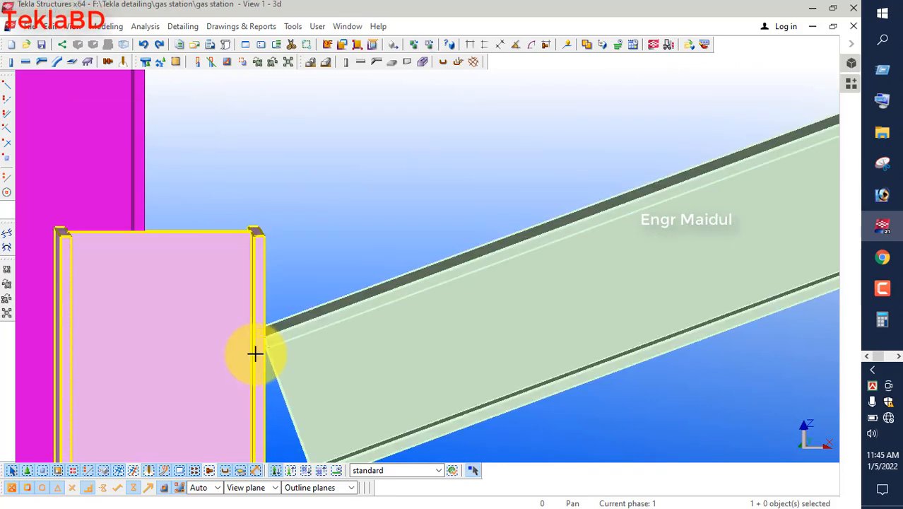
# End the move command and redraw the 3D view with the lowered beam at the column's side.
pyautogui.scroll(-6, 254, 354)
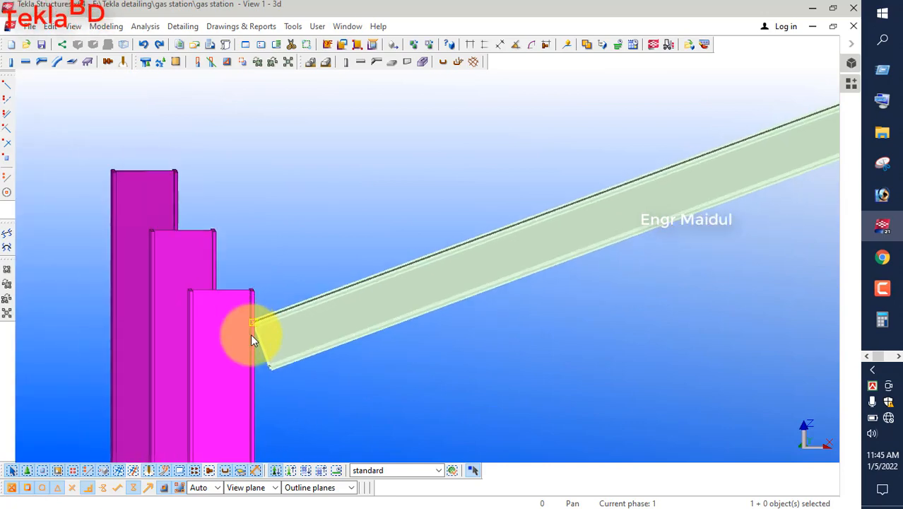
pyautogui.keyDown('ctrl'); pyautogui.moveTo(289, 362); pyautogui.dragTo(274, 352, button='middle'); pyautogui.keyUp('ctrl')
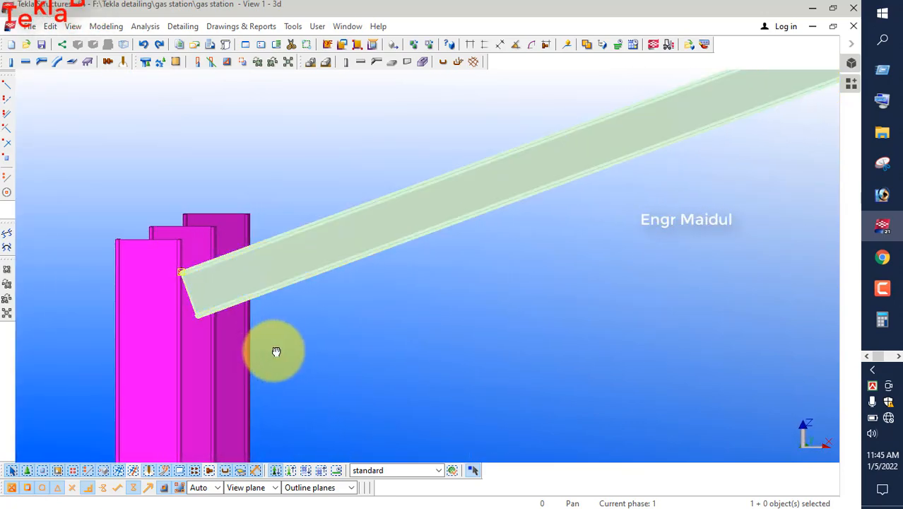
pyautogui.rightClick(316, 157)
pyautogui.click(317, 152)
pyautogui.rightClick(313, 148)
pyautogui.click(331, 216)
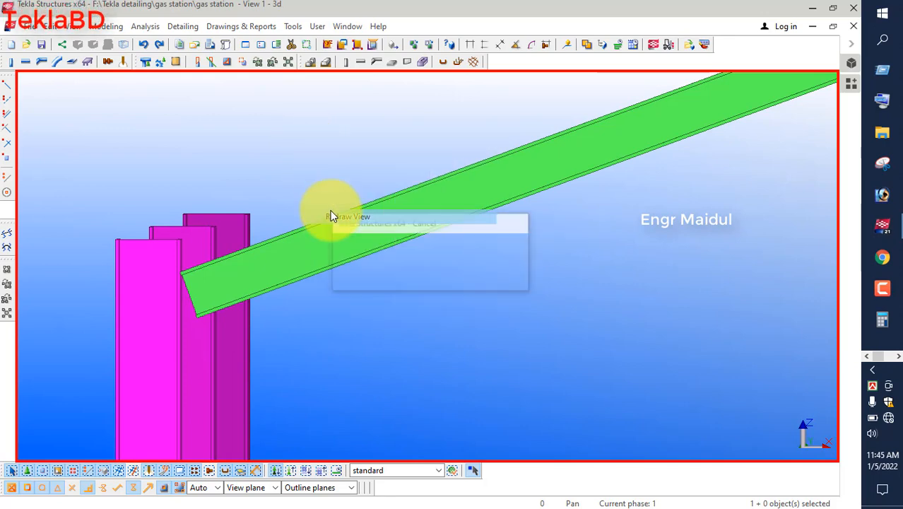
# Select the lowered sloping beam and switch from the 3D view to the GRID @1 view.
pyautogui.click(324, 224)
pyautogui.scroll(-4, 334, 193)
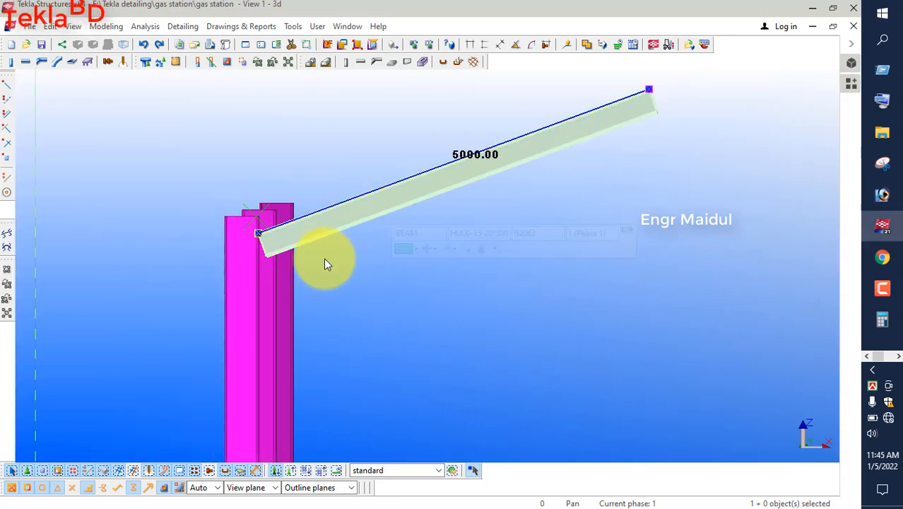
pyautogui.scroll(3, 234, 224)
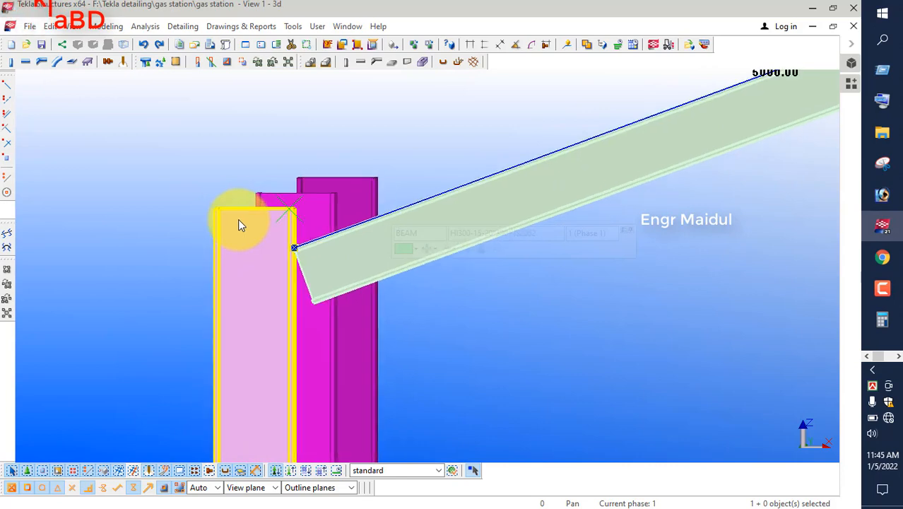
pyautogui.scroll(-5, 237, 219)
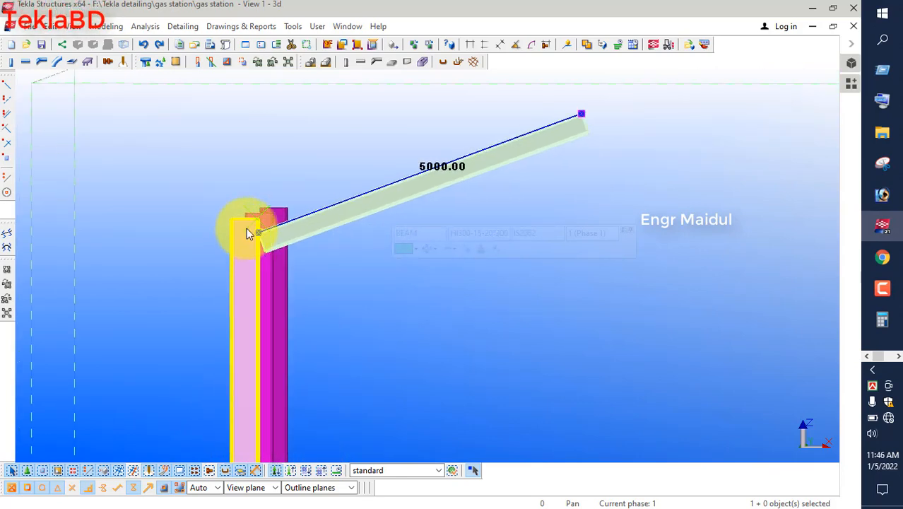
pyautogui.rightClick(180, 170)
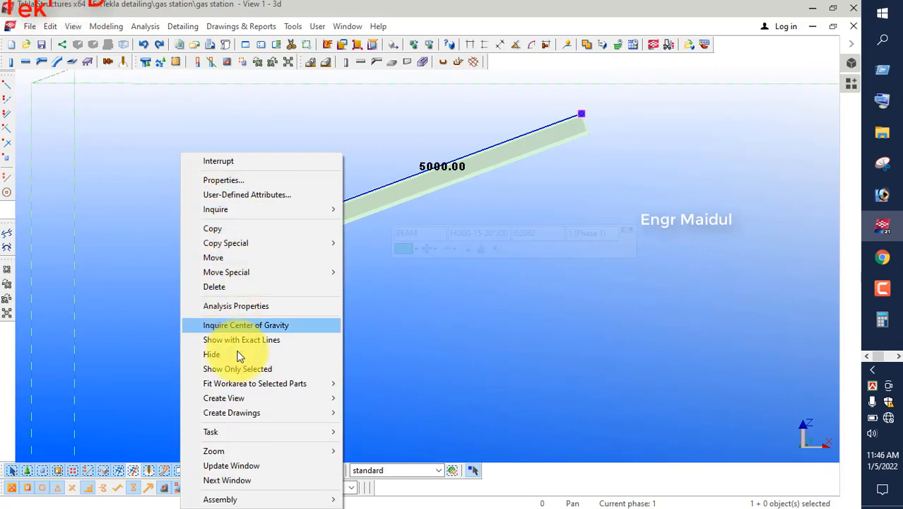
pyautogui.click(239, 484)
pyautogui.rightClick(243, 244)
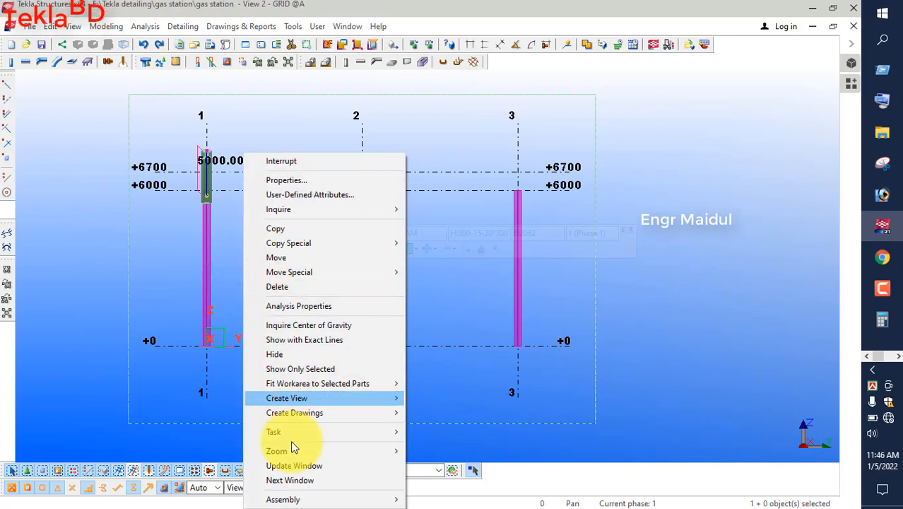
pyautogui.click(298, 482)
pyautogui.scroll(-2, 314, 234)
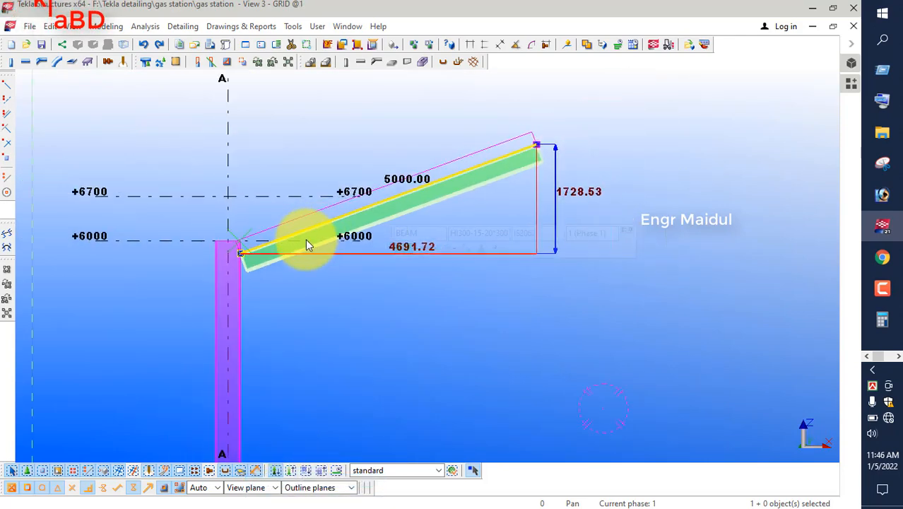
# Try to mirror-copy the sloping beam about grid line A between levels +6700 and +6000, keeping duplicates, and close the mirror dialog.
pyautogui.rightClick(281, 280)
pyautogui.moveTo(336, 246)
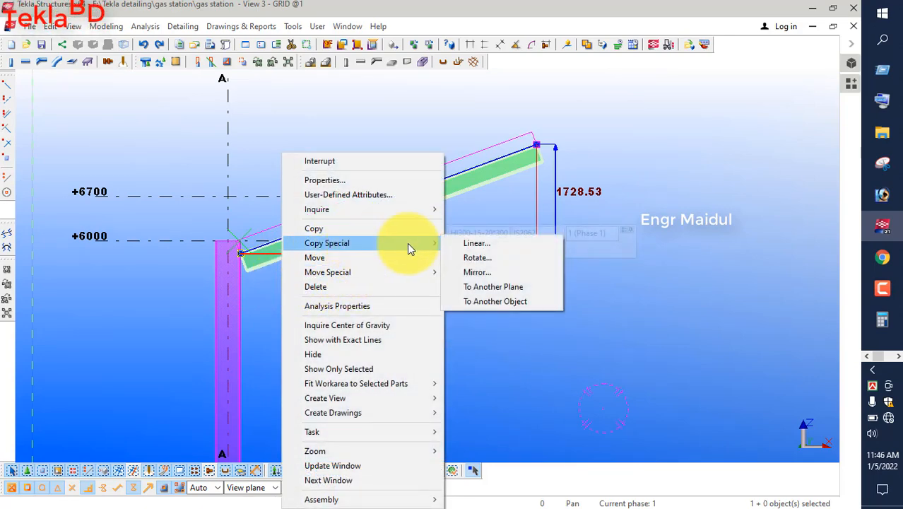
pyautogui.click(491, 269)
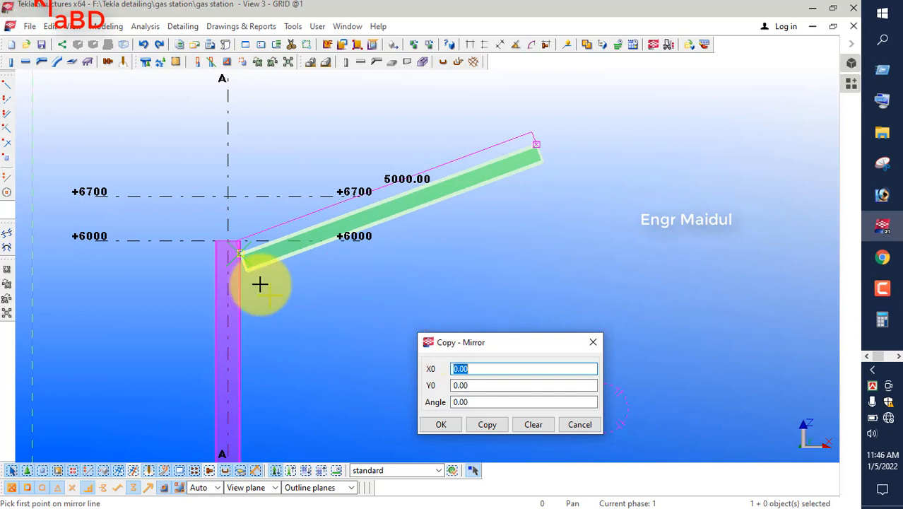
pyautogui.scroll(1, 201, 231)
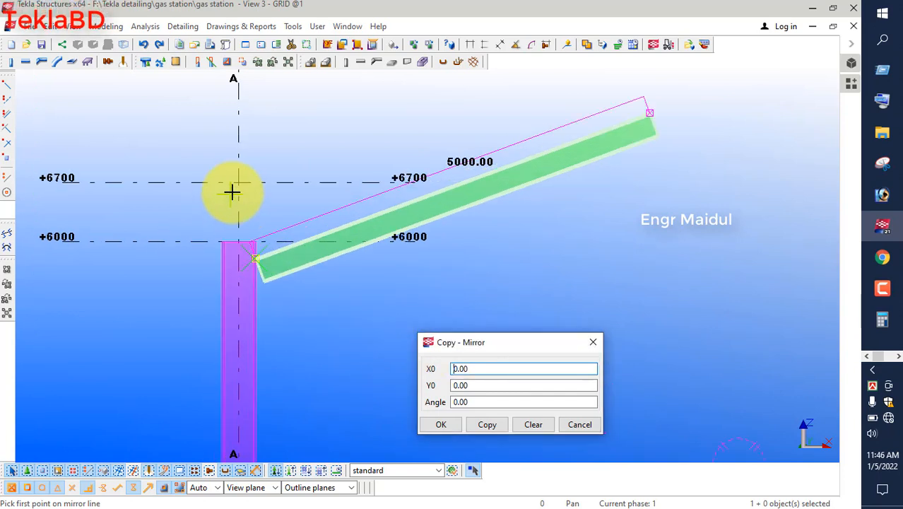
pyautogui.click(239, 183)
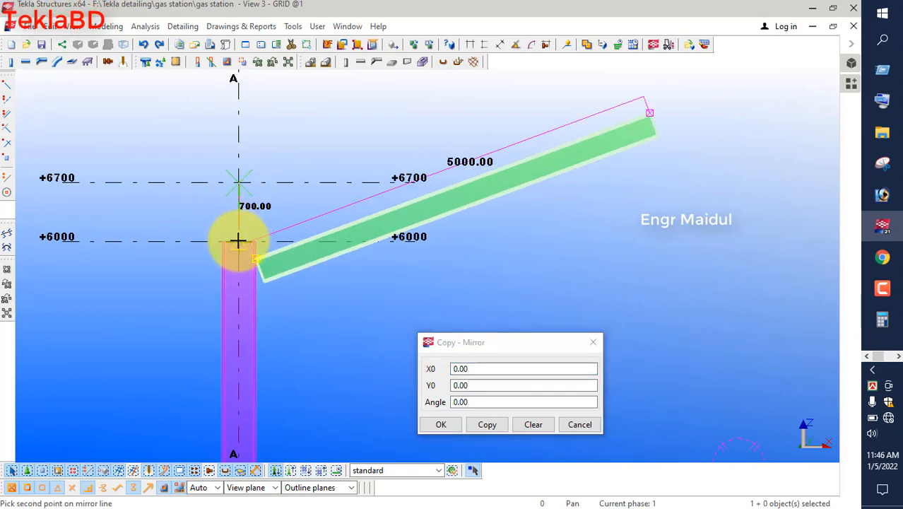
pyautogui.click(237, 240)
pyautogui.click(487, 424)
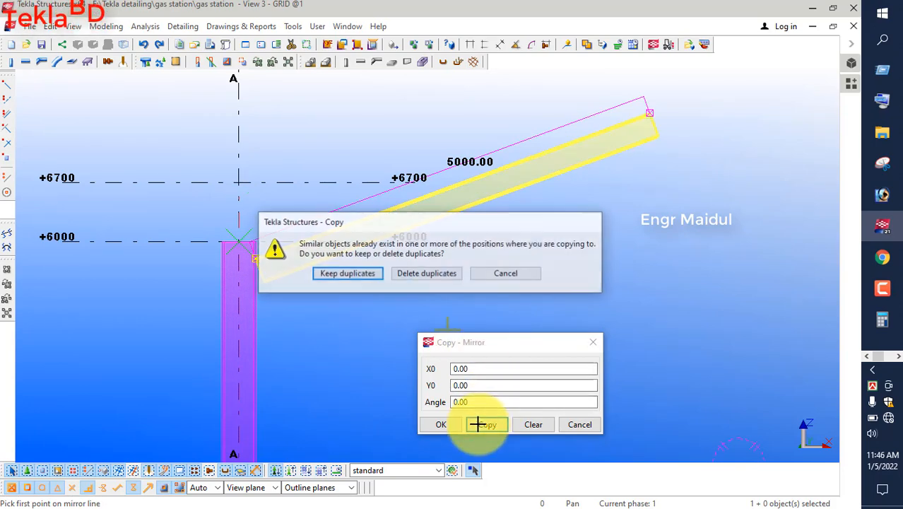
pyautogui.click(345, 279)
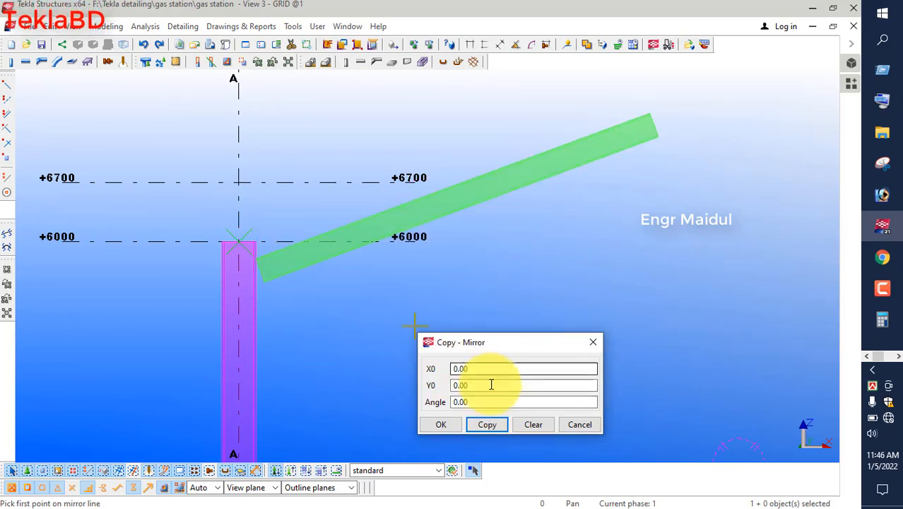
pyautogui.click(534, 425)
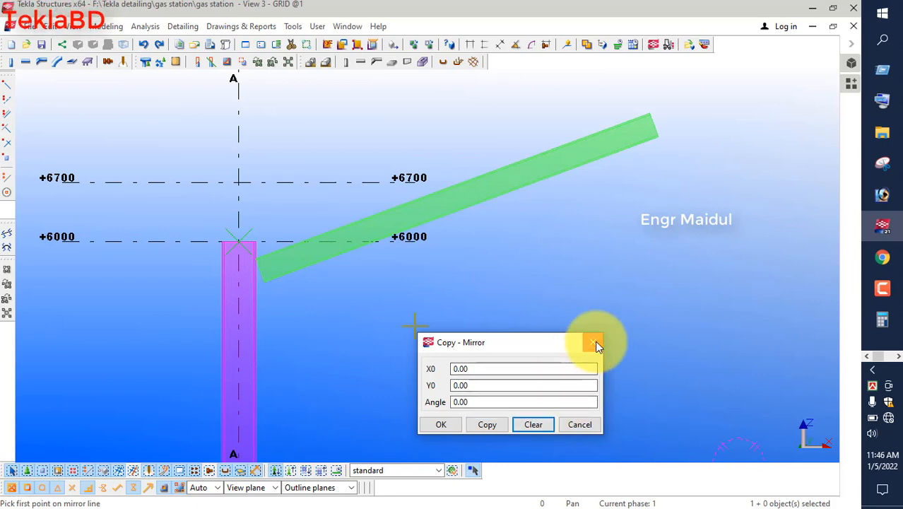
pyautogui.click(594, 342)
# Interrupt the mirror command and redraw the GRID @1 view without changing its view properties.
pyautogui.rightClick(459, 297)
pyautogui.click(475, 290)
pyautogui.rightClick(473, 255)
pyautogui.click(487, 281)
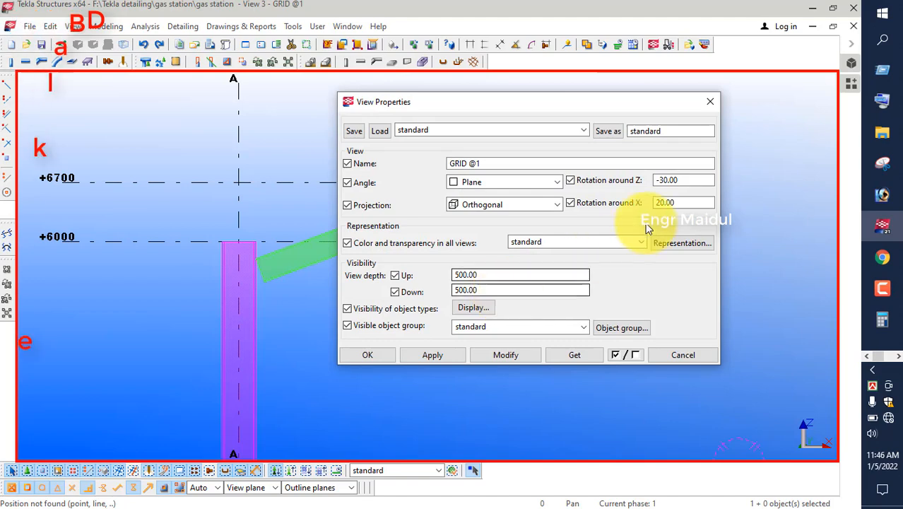
pyautogui.click(680, 355)
pyautogui.rightClick(515, 250)
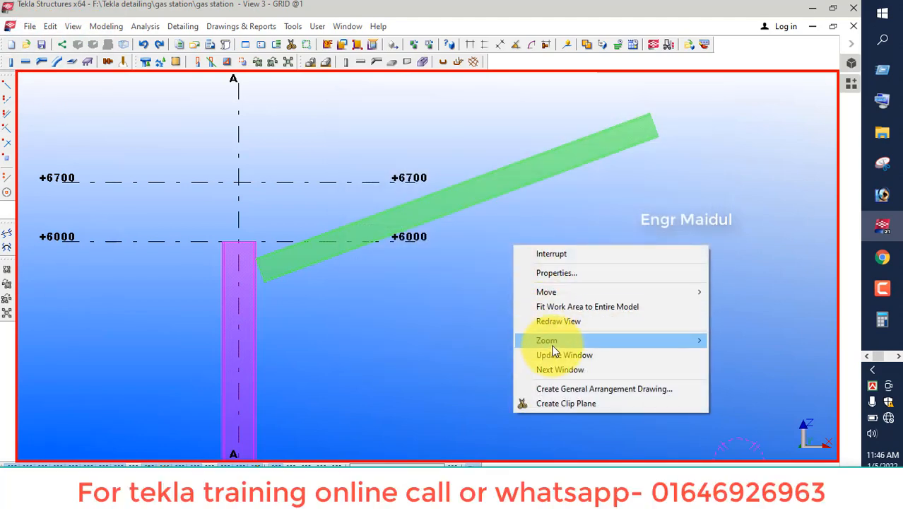
pyautogui.click(558, 321)
# Mirror-copy the sloping canopy beam about grid line A, defining the mirror line from the +6700 level to the +6000 level.
pyautogui.click(343, 259)
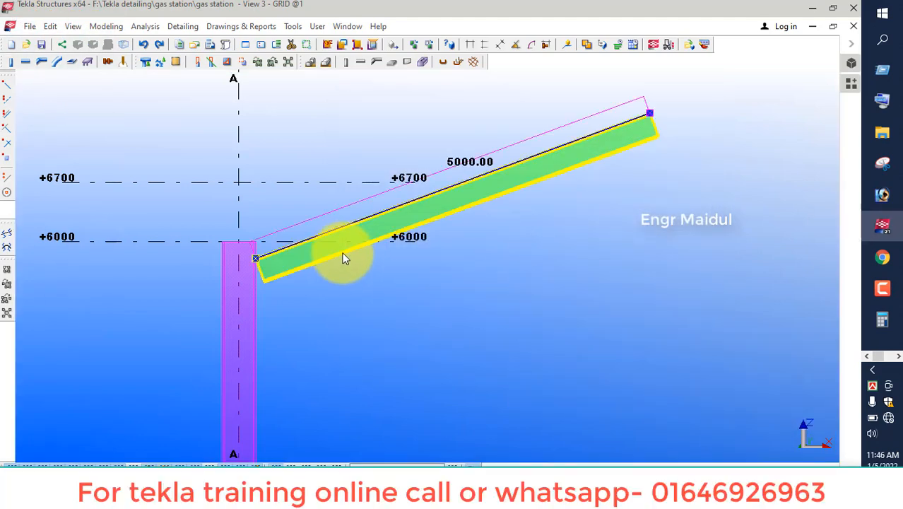
pyautogui.rightClick(330, 287)
pyautogui.moveTo(405, 243)
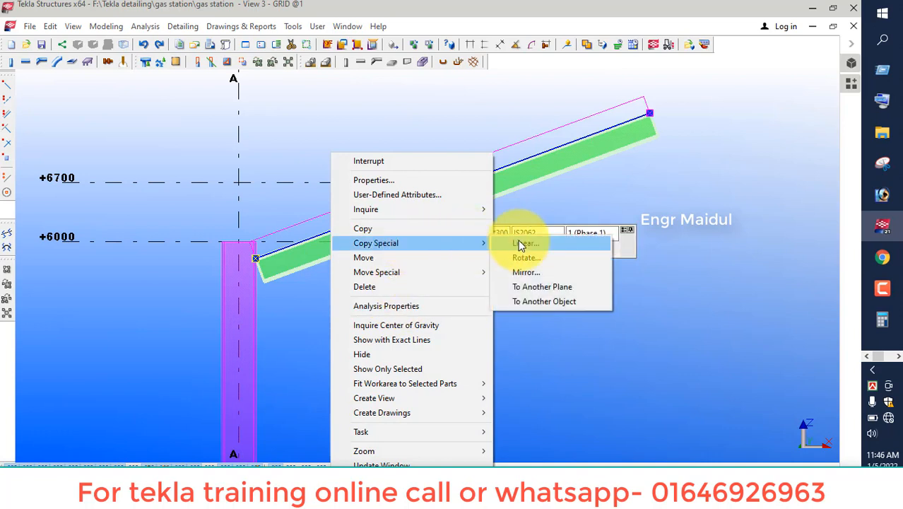
pyautogui.click(526, 273)
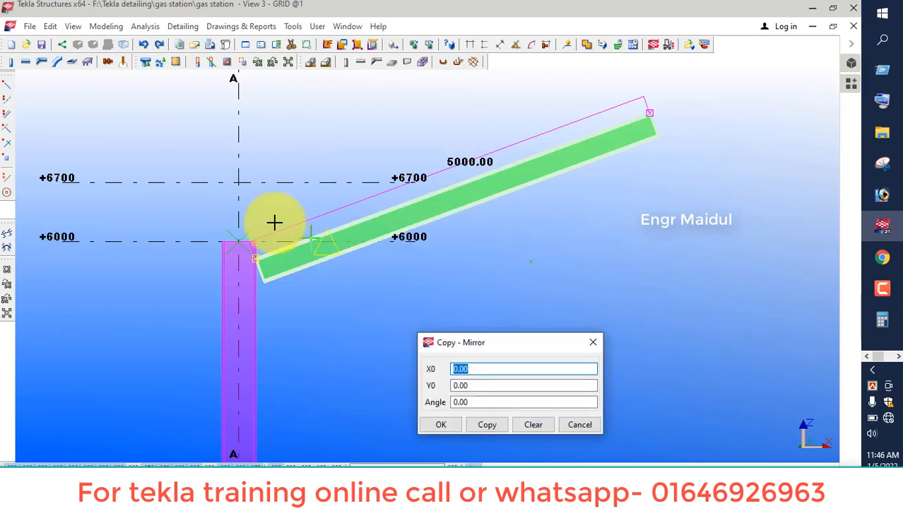
pyautogui.click(238, 181)
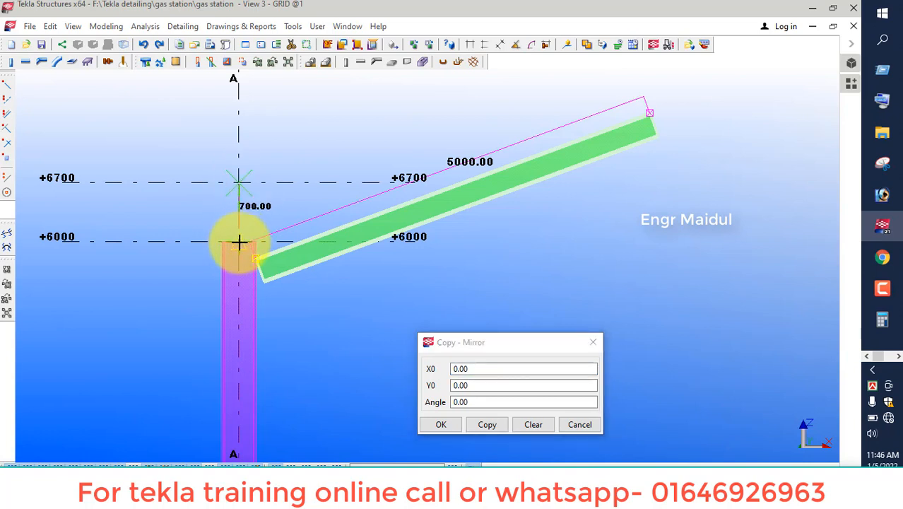
pyautogui.scroll(2, 239, 243)
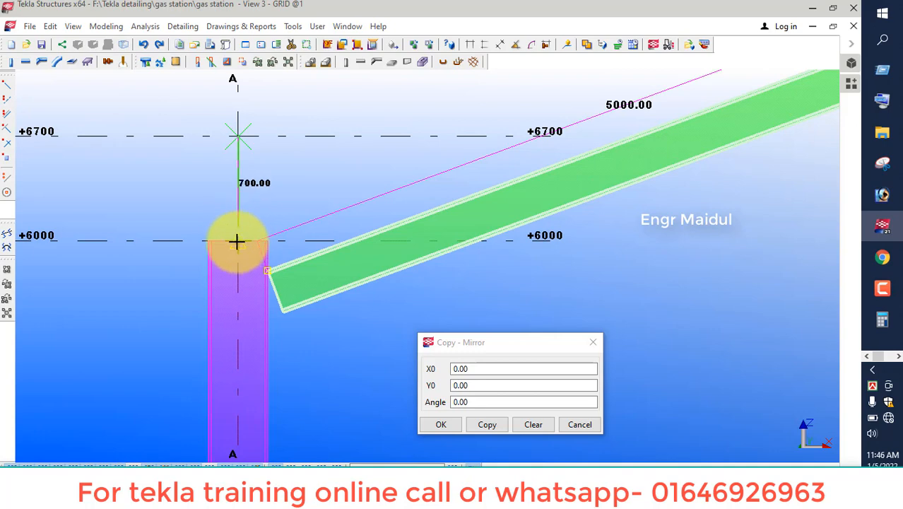
pyautogui.scroll(2, 237, 242)
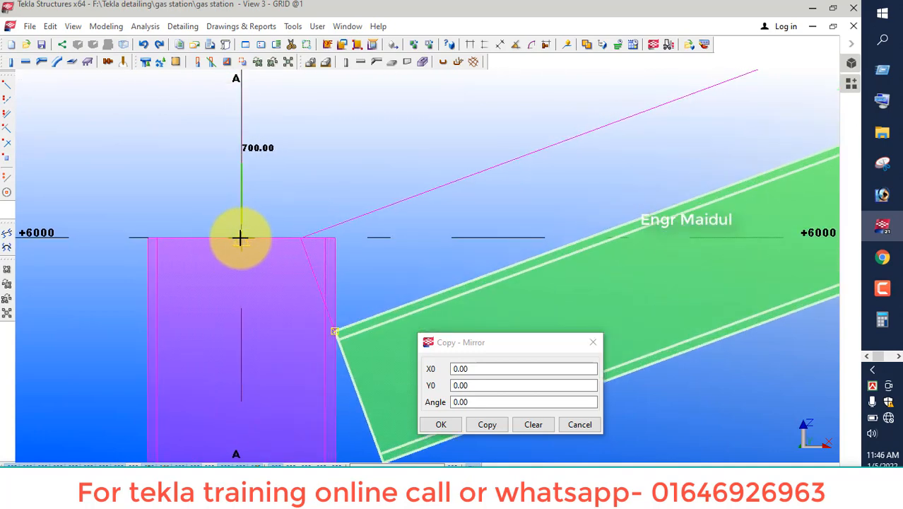
pyautogui.scroll(-2, 234, 212)
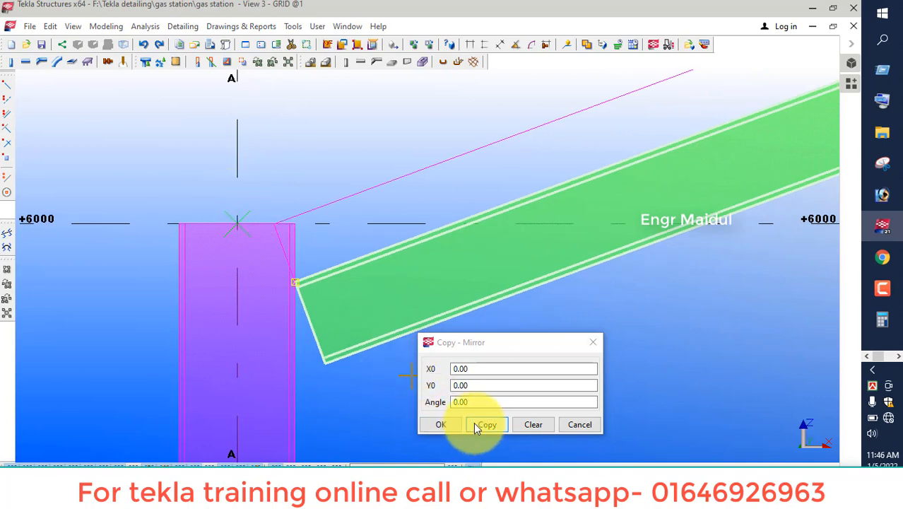
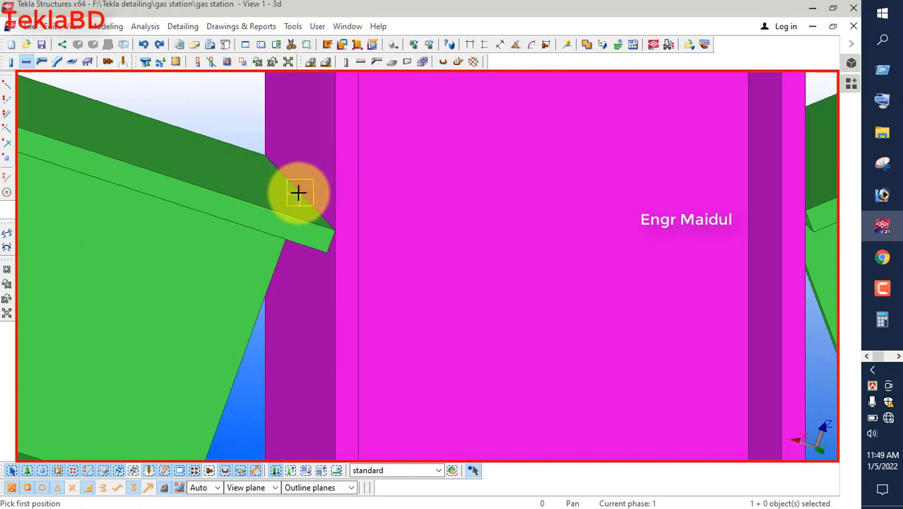
# Place a steel beam between the column ends of the sloping beams on two neighbouring grids and end the beam command.
pyautogui.click(297, 193)
pyautogui.scroll(-5, 272, 140)
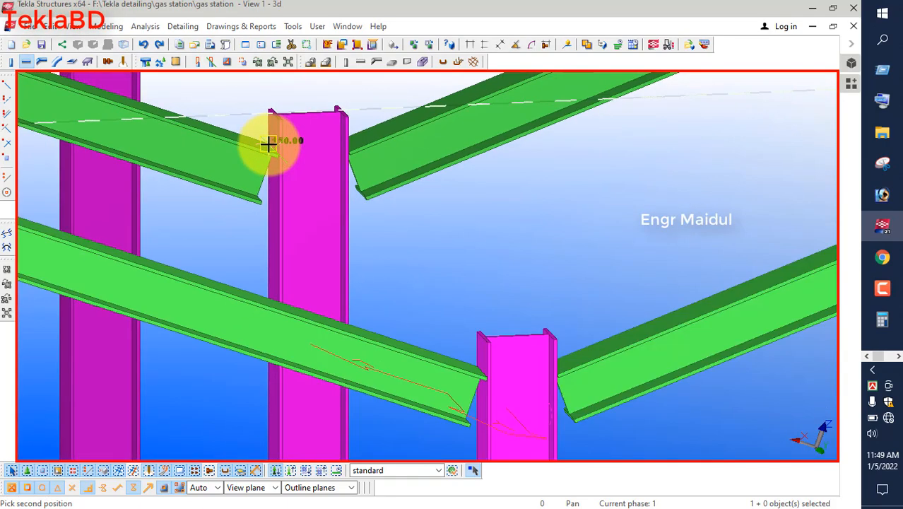
pyautogui.scroll(-2, 269, 142)
pyautogui.scroll(6, 417, 295)
pyautogui.scroll(3, 421, 309)
pyautogui.click(424, 293)
pyautogui.scroll(-2, 414, 294)
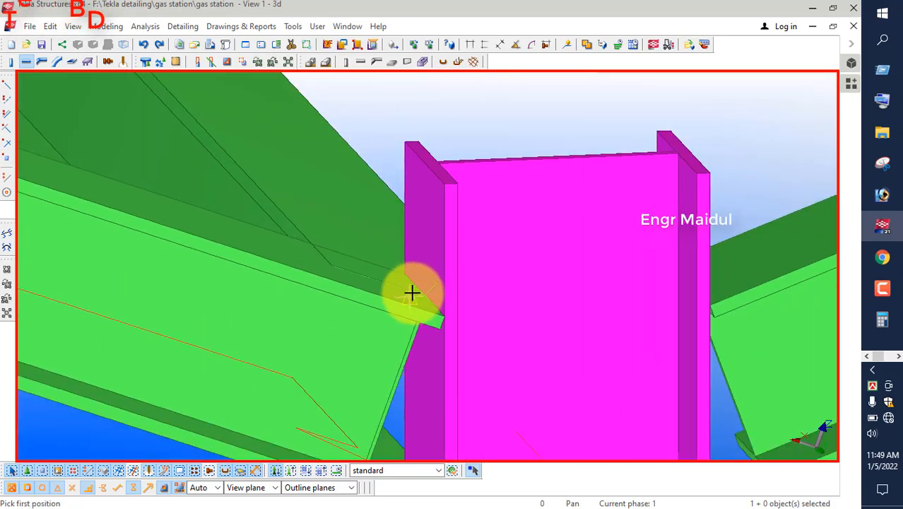
pyautogui.scroll(-6, 321, 277)
pyautogui.rightClick(375, 171)
pyautogui.click(406, 181)
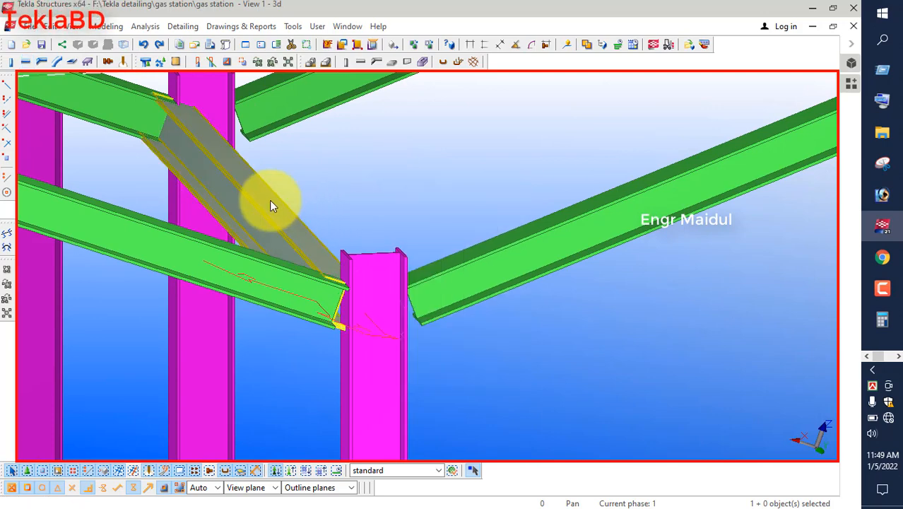
# Open the profile catalog for the new beam spanning between the sloping beams.
pyautogui.scroll(6, 169, 87)
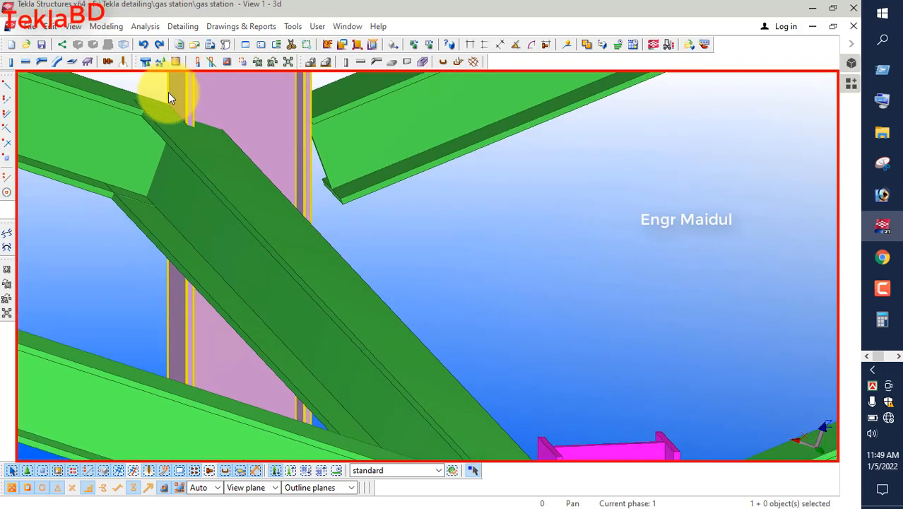
pyautogui.scroll(-5, 168, 92)
pyautogui.scroll(2, 256, 210)
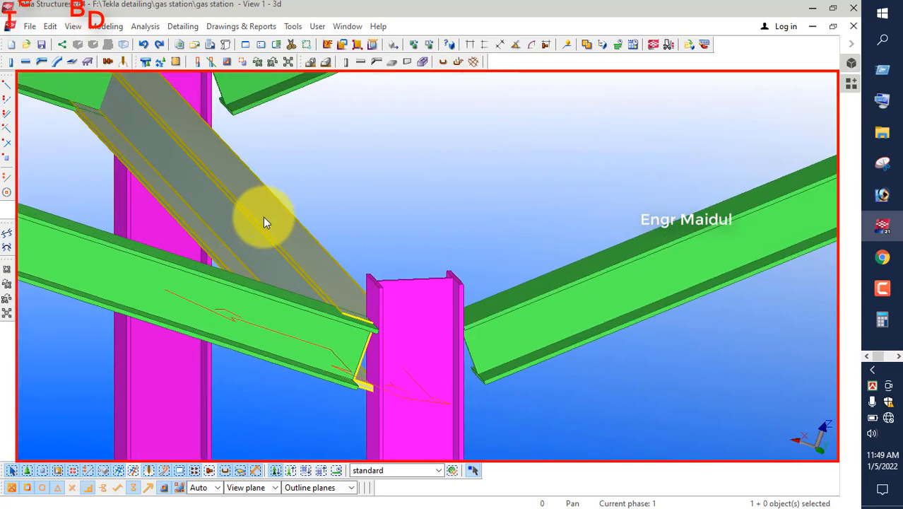
pyautogui.scroll(2, 260, 208)
pyautogui.doubleClick(283, 233)
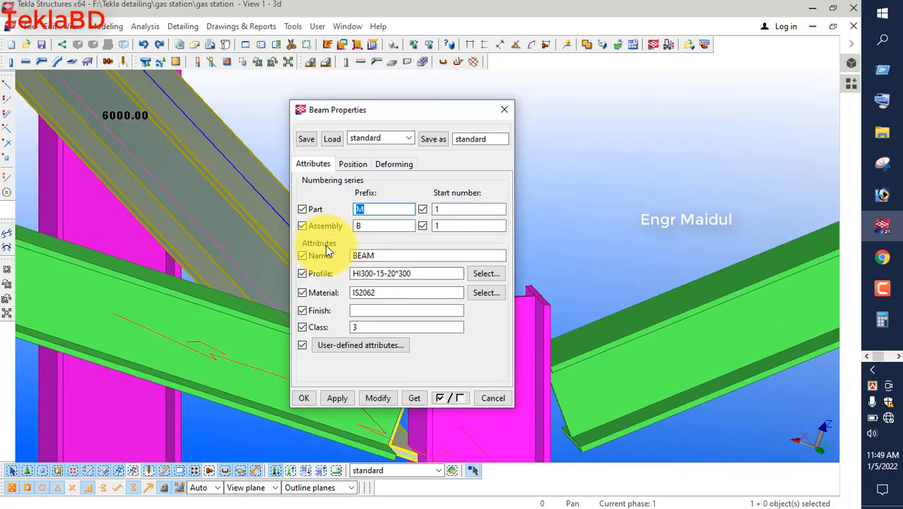
pyautogui.click(484, 274)
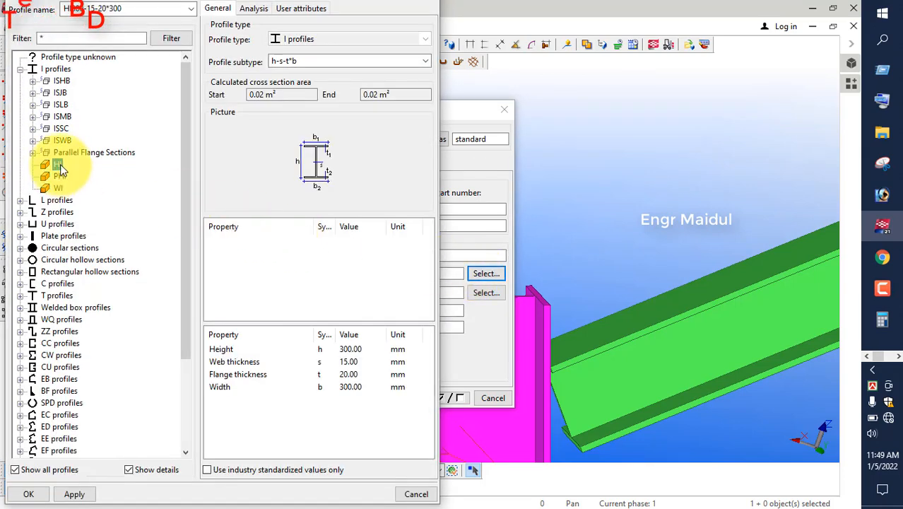
# Try the parametric C profile C200*100*5 for the spanning beam.
pyautogui.click(20, 69)
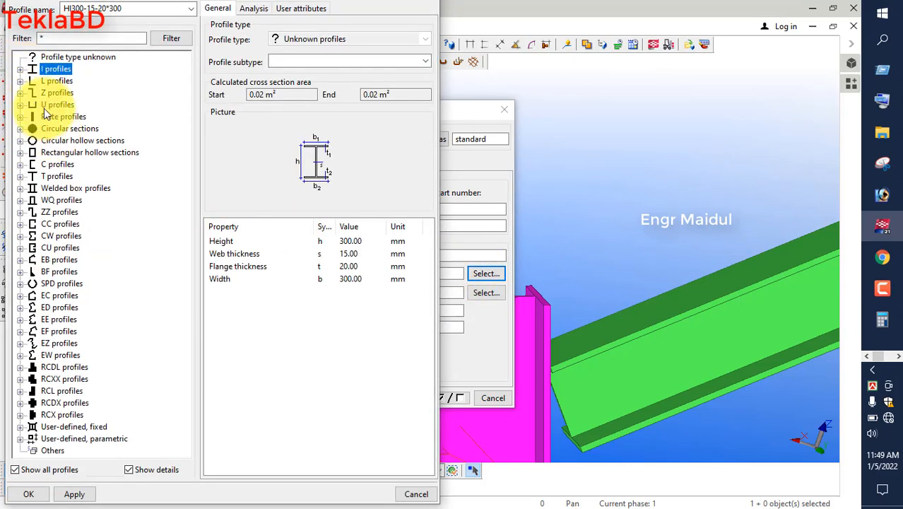
pyautogui.click(56, 162)
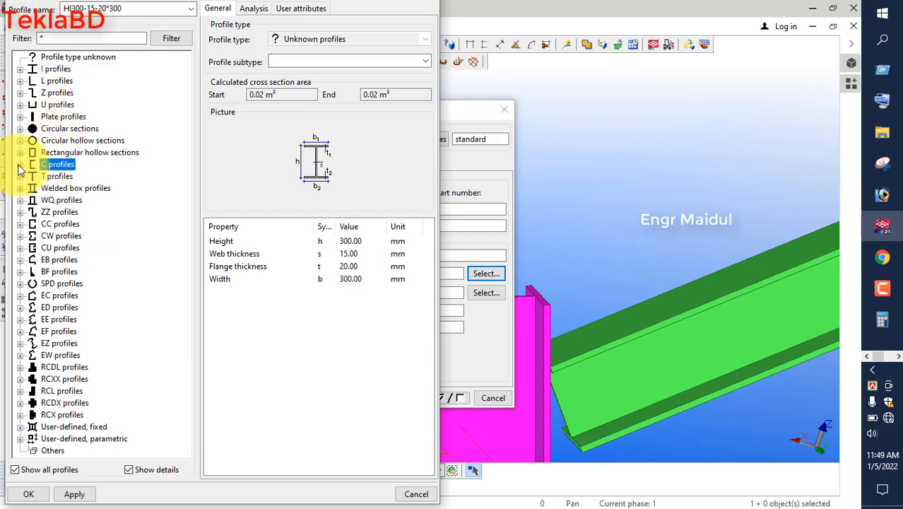
pyautogui.click(21, 165)
pyautogui.click(56, 223)
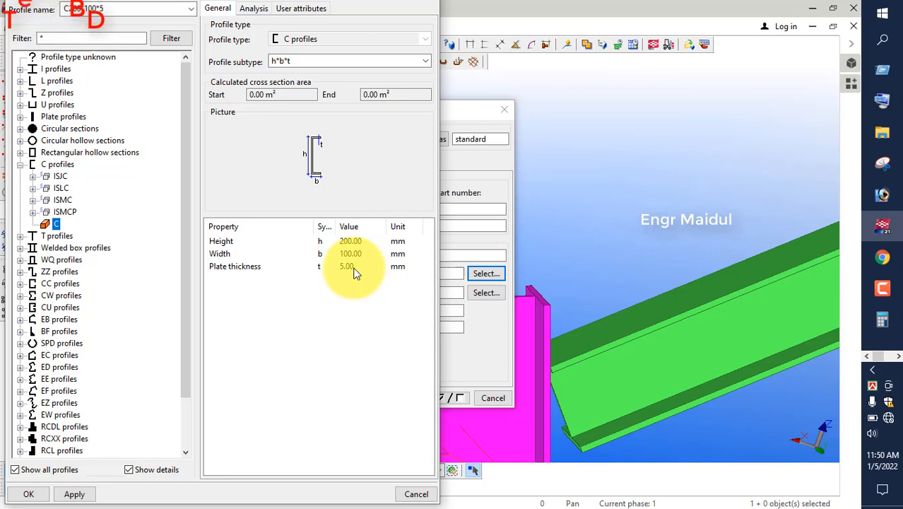
# Set the spanning beam's profile to CC200-5-30-100 from the CC profiles and apply the modification.
pyautogui.click(55, 284)
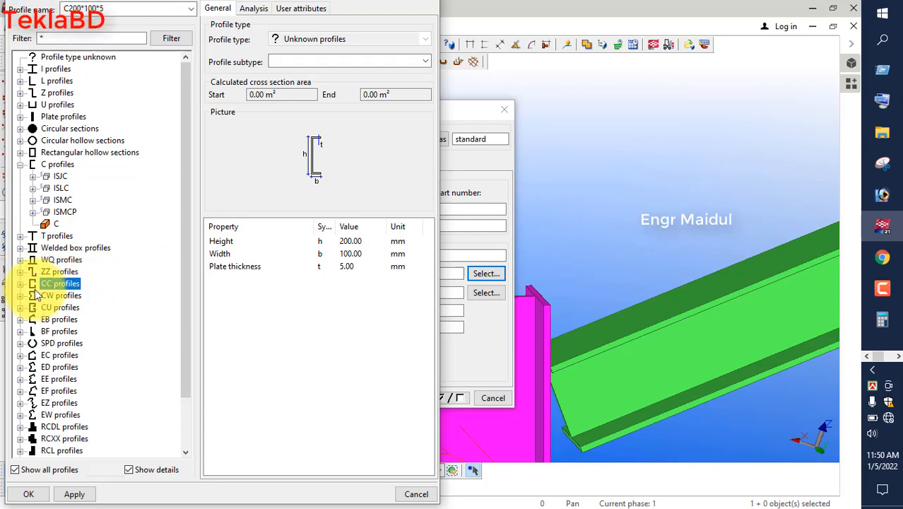
pyautogui.click(20, 283)
pyautogui.click(55, 296)
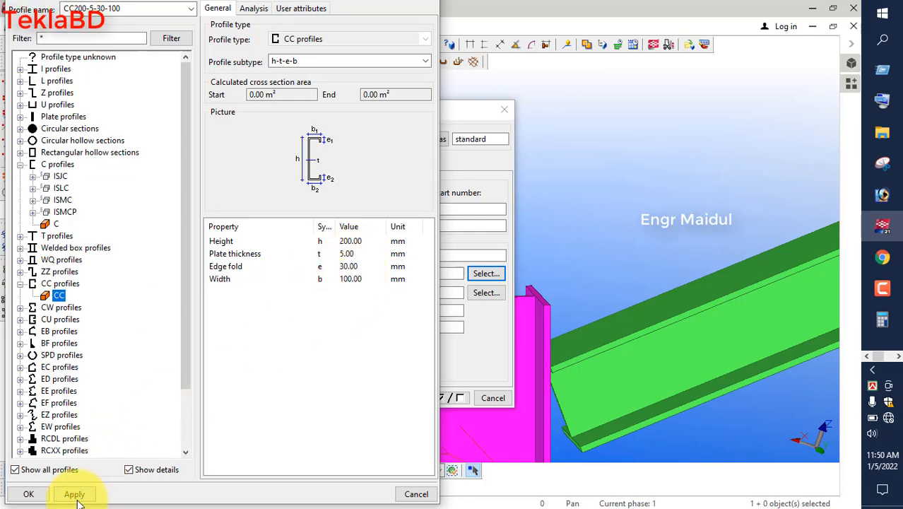
pyautogui.click(50, 492)
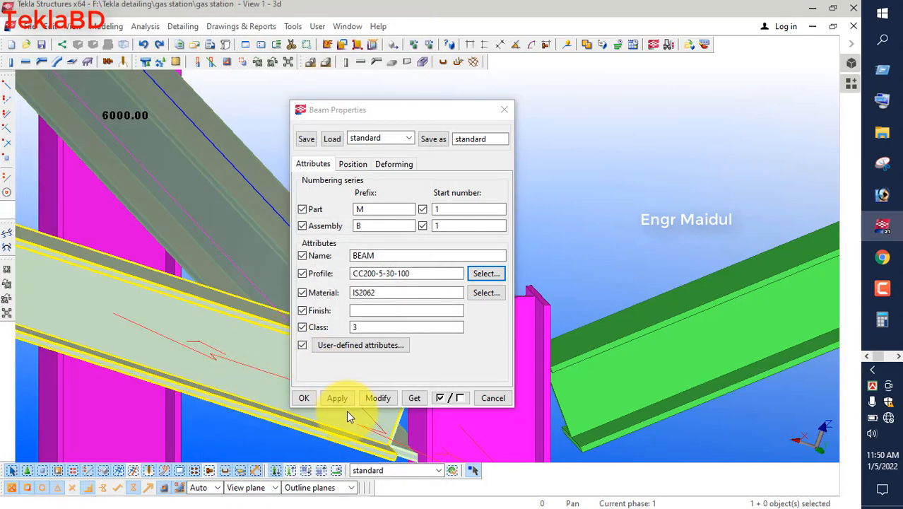
pyautogui.click(379, 397)
pyautogui.click(304, 398)
# Clear the selection and reopen the properties of the CC200-5-30-100 beam at its position settings.
pyautogui.scroll(3, 319, 329)
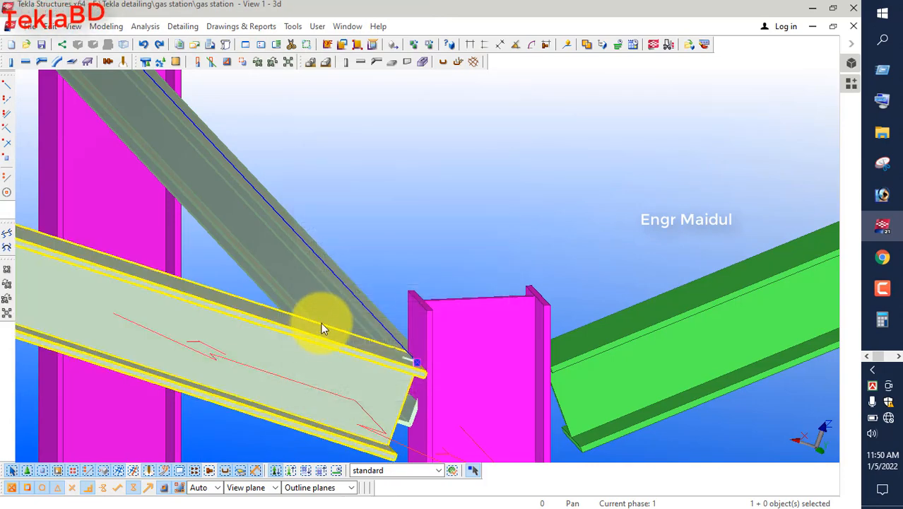
pyautogui.scroll(3, 413, 380)
pyautogui.scroll(2, 412, 376)
pyautogui.scroll(-2, 348, 310)
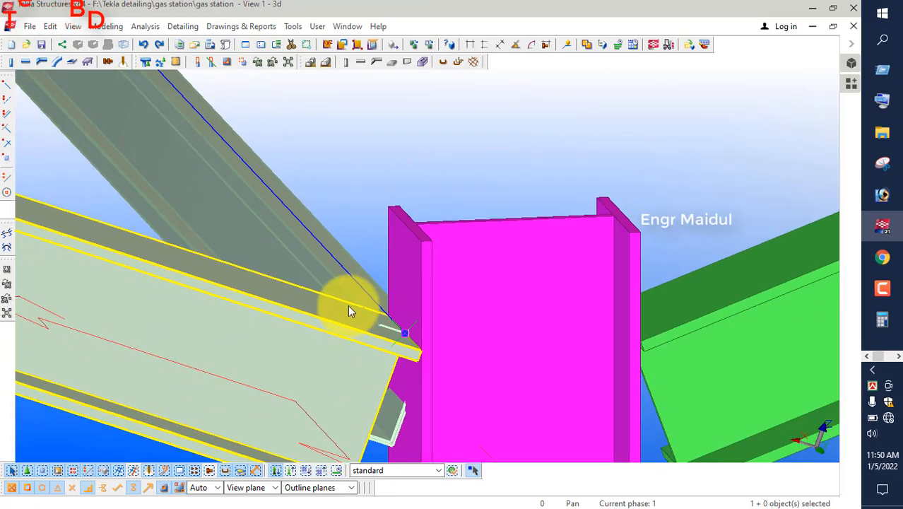
pyautogui.rightClick(363, 198)
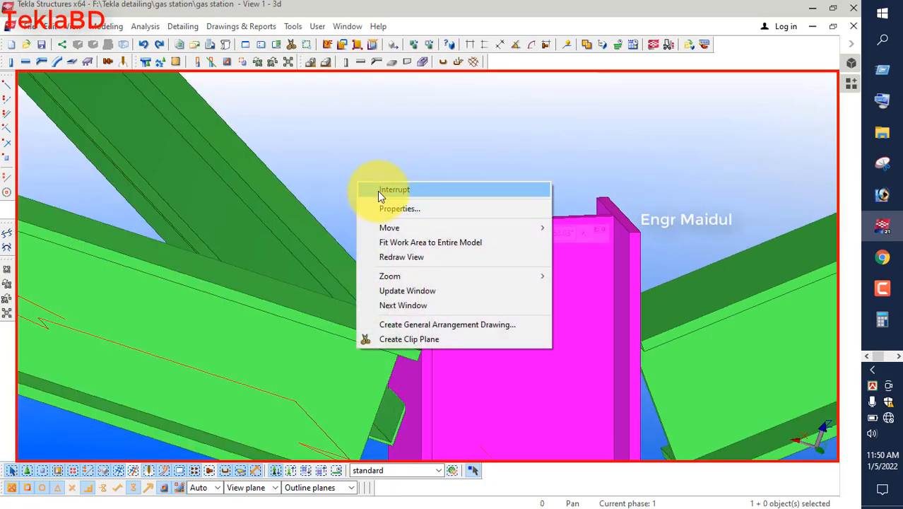
pyautogui.click(374, 188)
pyautogui.doubleClick(288, 217)
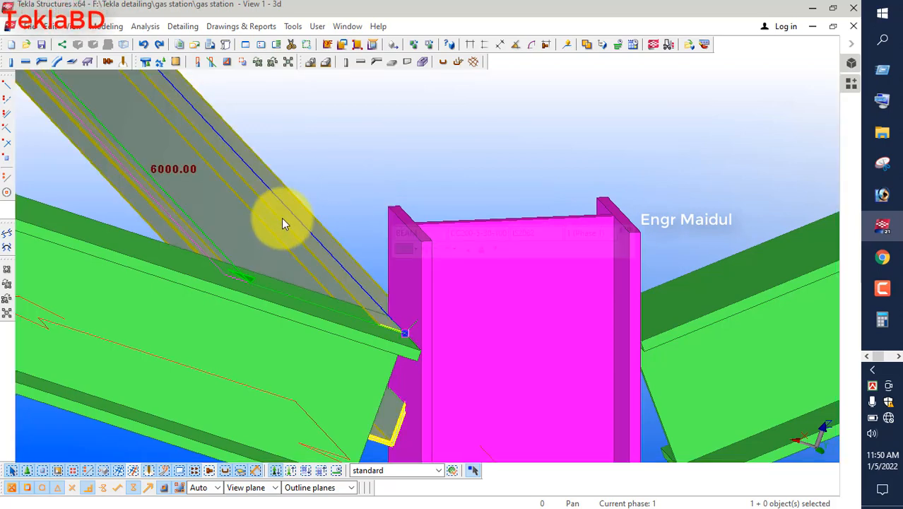
pyautogui.moveTo(379, 116); pyautogui.dragTo(594, 102)
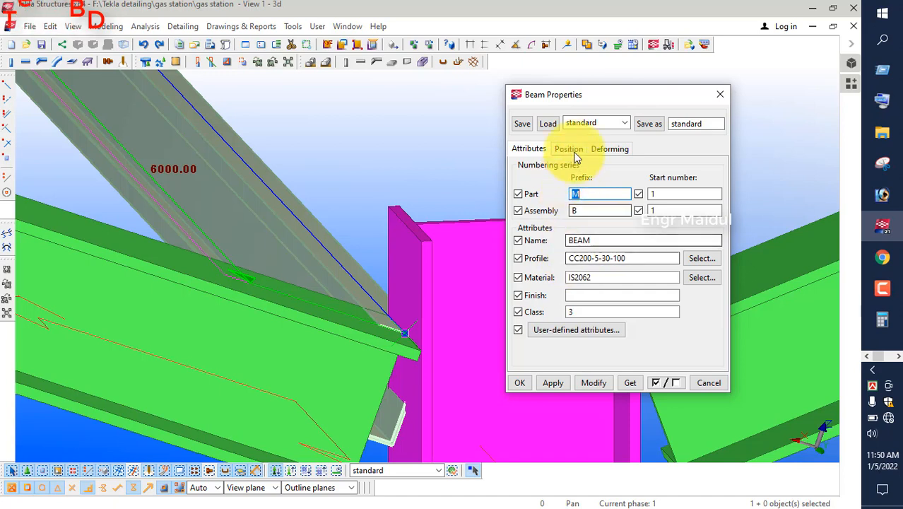
pyautogui.click(576, 150)
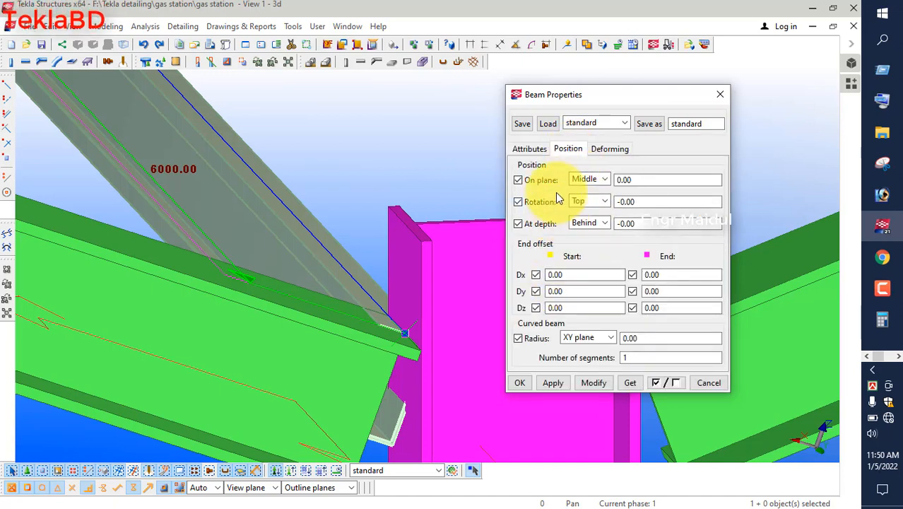
# Try the Left on-plane position for the CC200-5-30-100 beam.
pyautogui.click(601, 183)
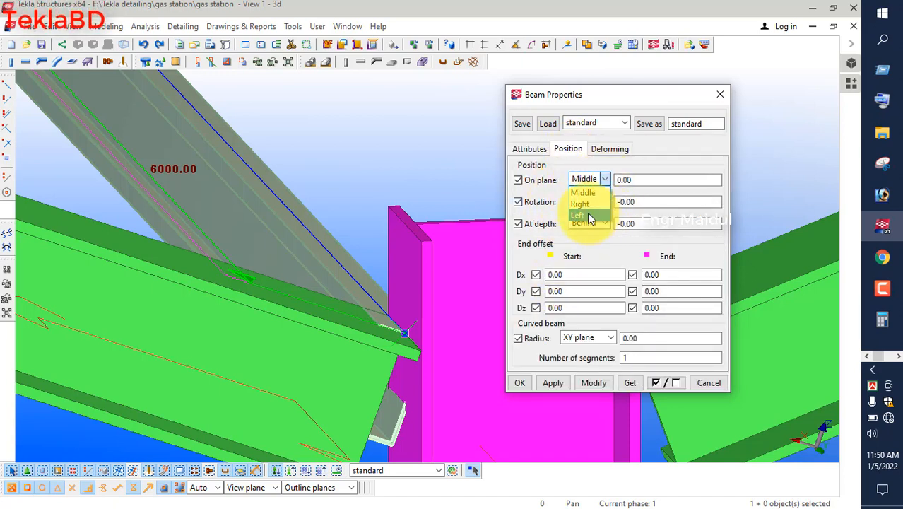
pyautogui.click(581, 217)
pyautogui.click(587, 379)
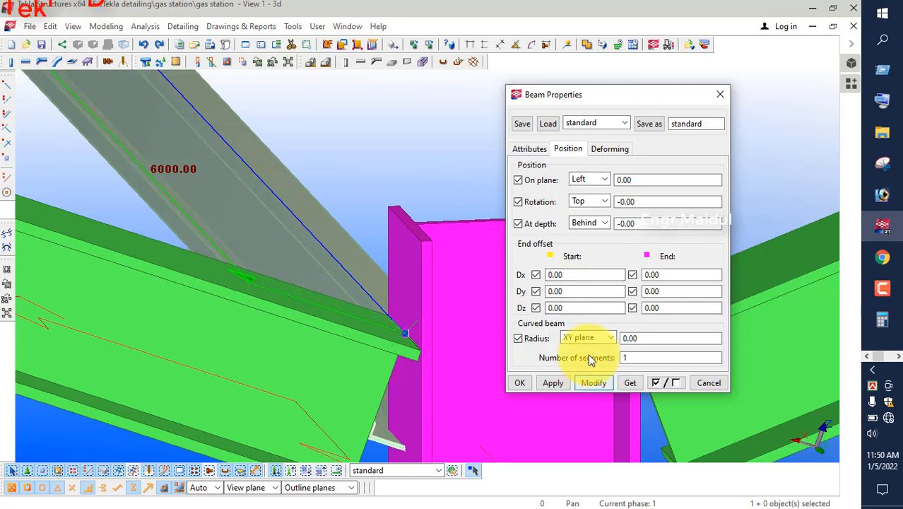
# Set the CC200-5-30-100 beam's on-plane position to Right and its depth position to Front, modifying the part.
pyautogui.click(600, 180)
pyautogui.click(591, 205)
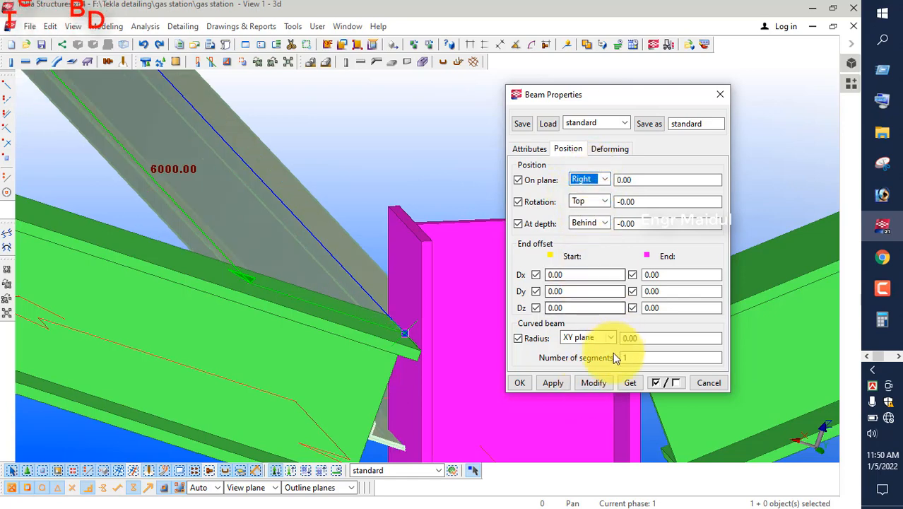
pyautogui.click(594, 383)
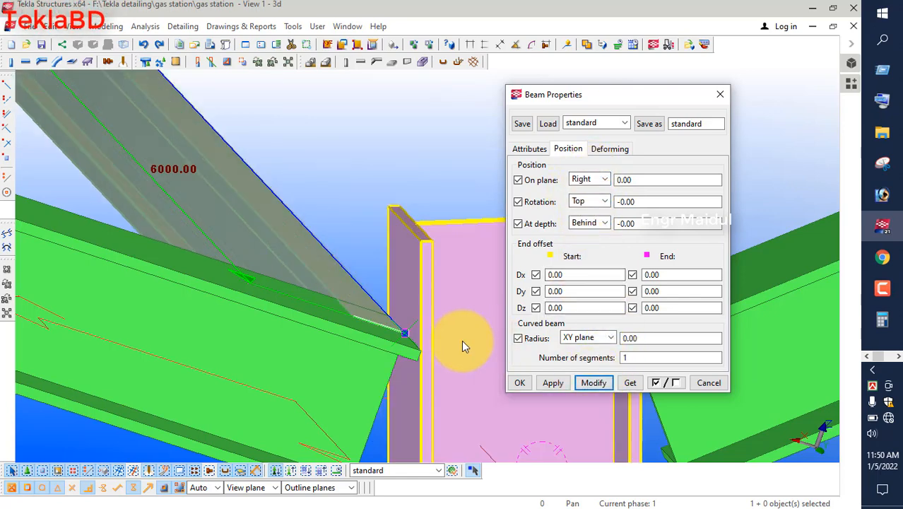
pyautogui.scroll(3, 367, 349)
pyautogui.scroll(-3, 359, 326)
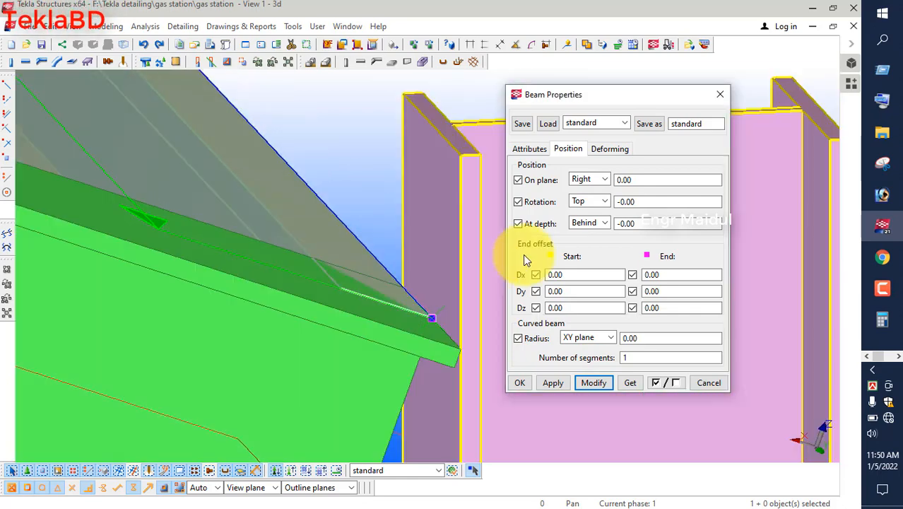
pyautogui.click(607, 223)
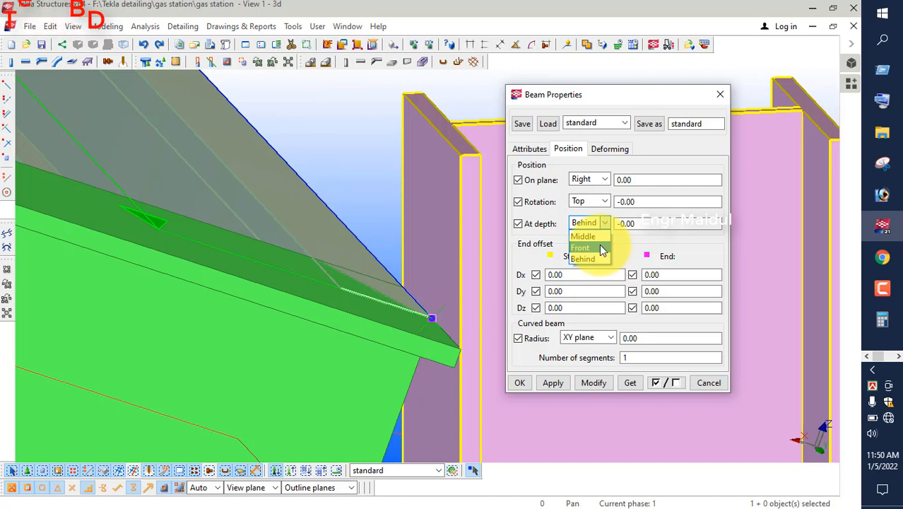
pyautogui.click(587, 247)
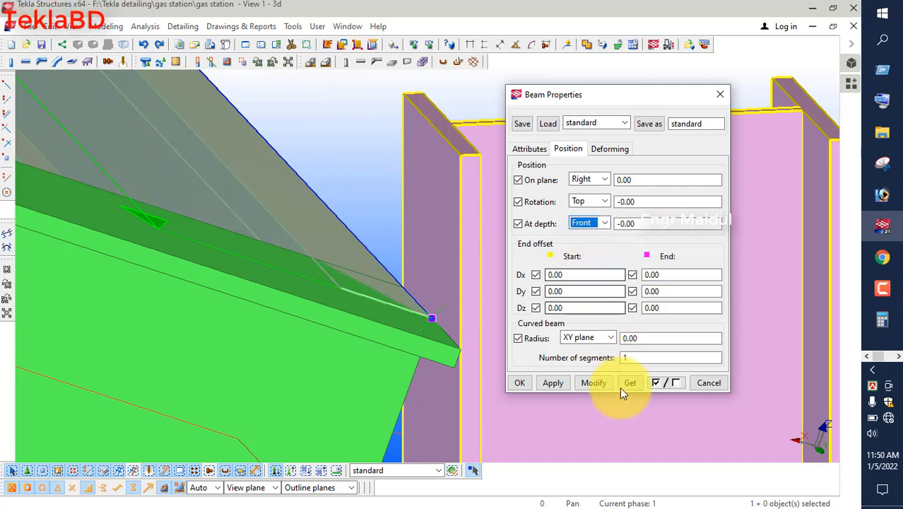
pyautogui.click(592, 383)
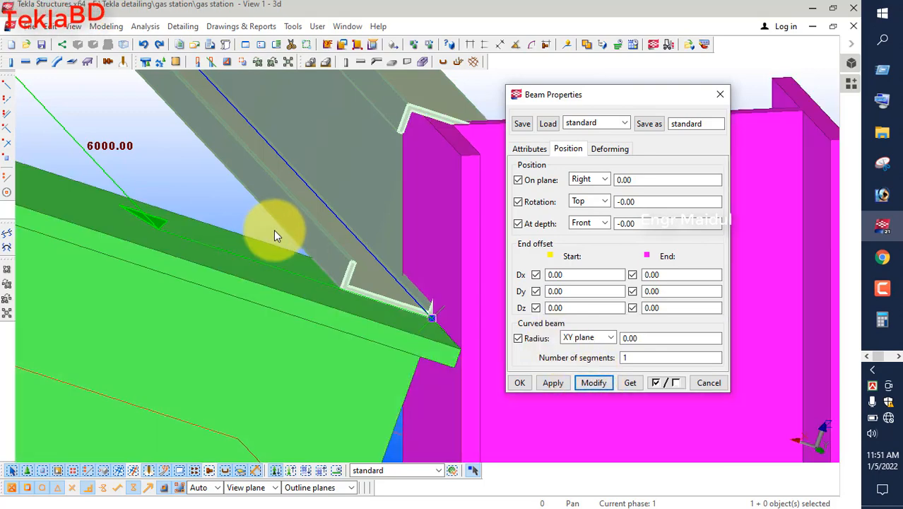
# Try a start Dx end offset of 350 on the CC200-5-30-100 beam.
pyautogui.scroll(-5, 273, 224)
pyautogui.scroll(-4, 285, 210)
pyautogui.keyDown('ctrl'); pyautogui.moveTo(309, 278); pyautogui.dragTo(464, 325, button='middle'); pyautogui.keyUp('ctrl')
pyautogui.scroll(2, 272, 196)
pyautogui.scroll(1, 350, 258)
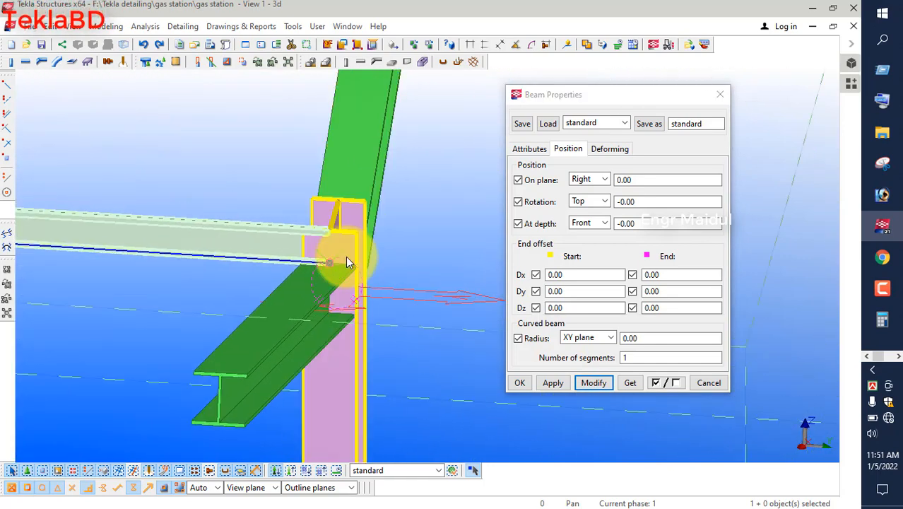
pyautogui.click(369, 278)
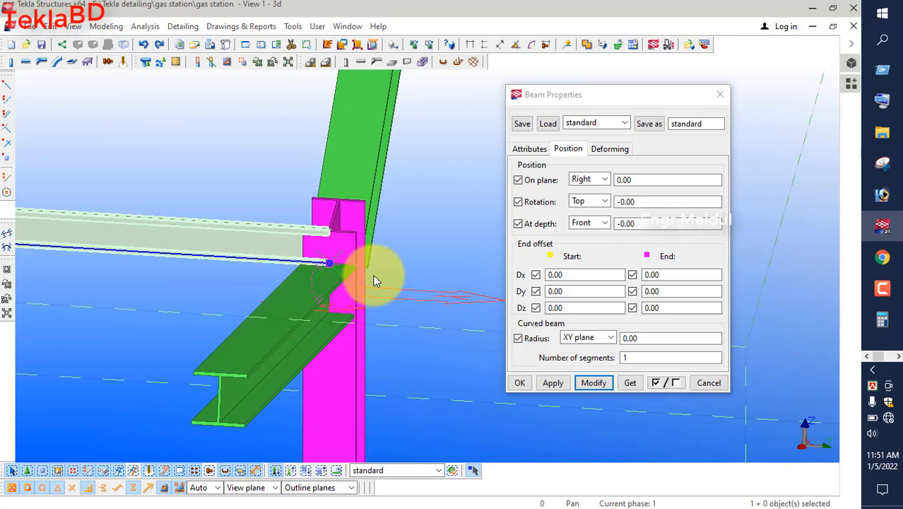
pyautogui.scroll(2, 334, 263)
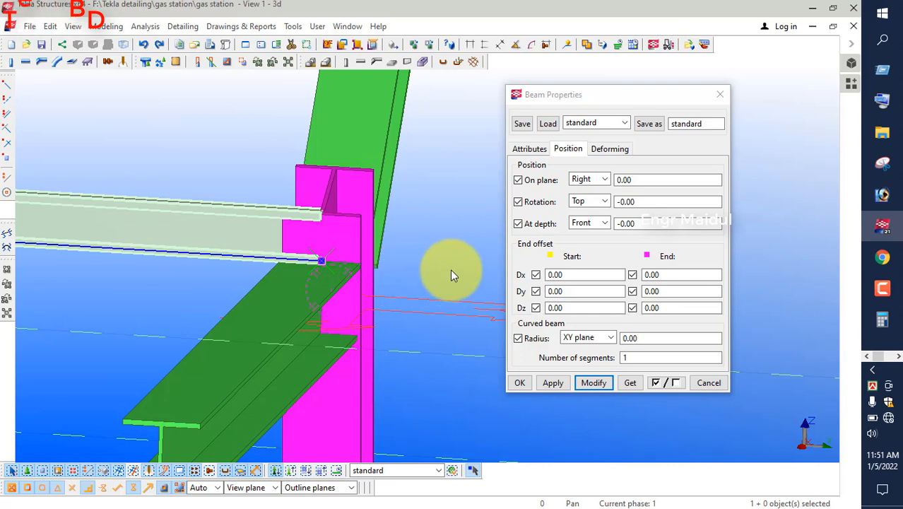
pyautogui.click(572, 277)
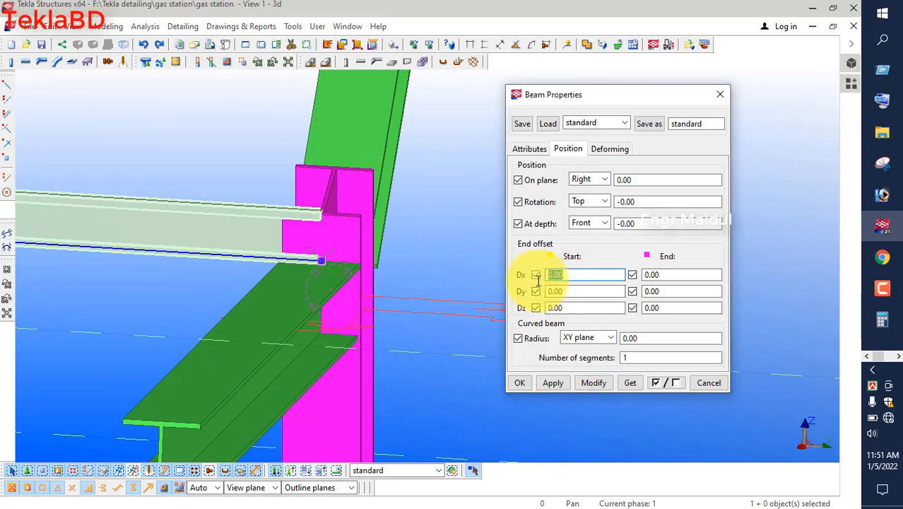
pyautogui.write('35')
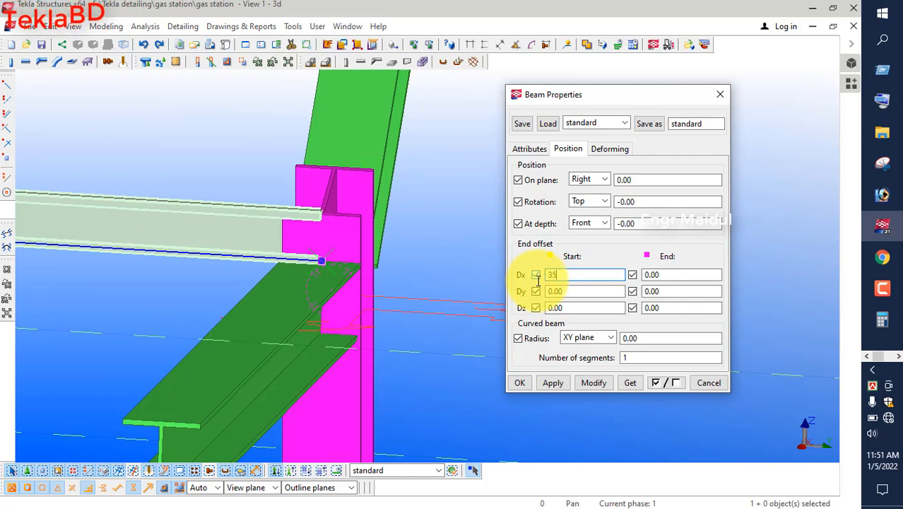
pyautogui.click(590, 380)
pyautogui.scroll(-5, 403, 237)
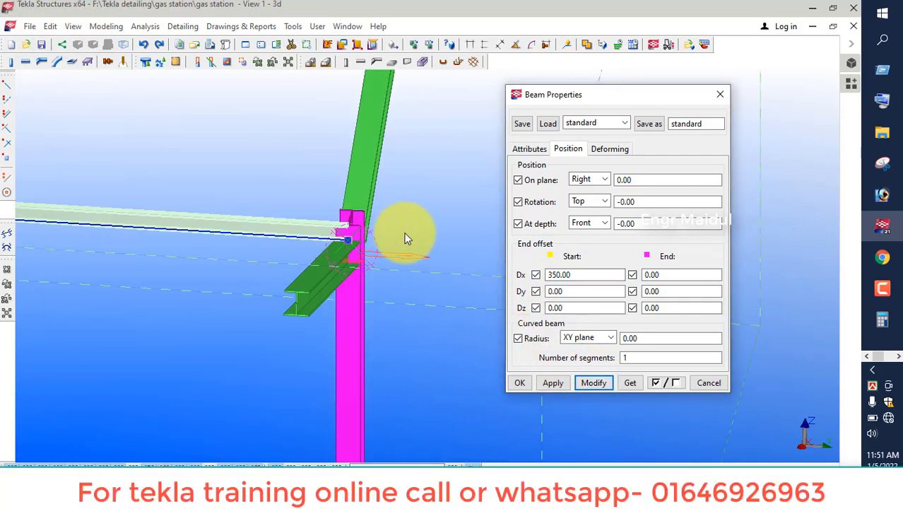
pyautogui.scroll(5, 249, 238)
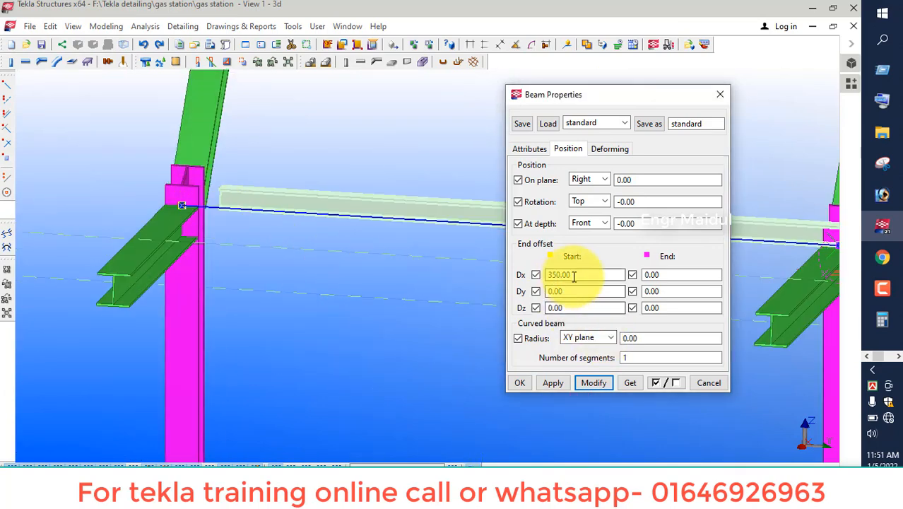
# Reset the CC200-5-30-100 beam's start Dx offset to 0 and modify the part.
pyautogui.moveTo(574, 276); pyautogui.dragTo(532, 278)
pyautogui.write('0')
pyautogui.click(597, 383)
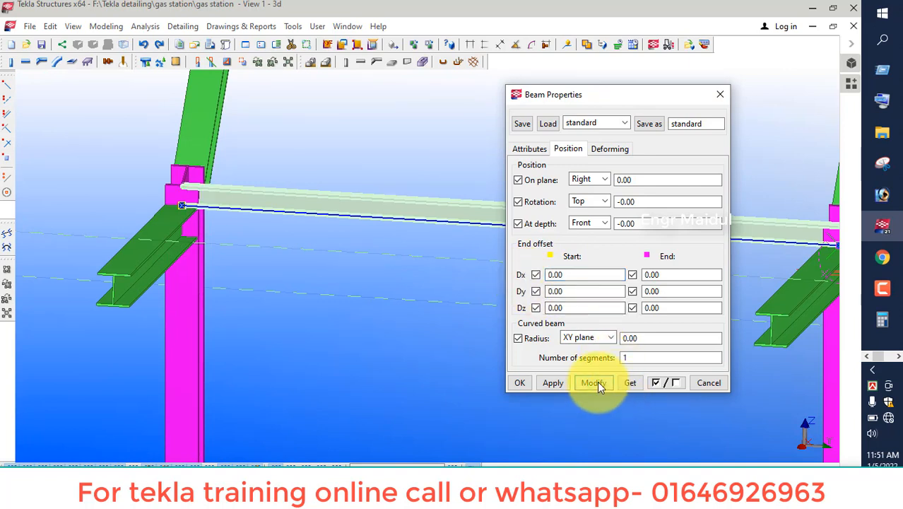
# Try an end Dx offset of 3500 on the CC200-5-30-100 beam.
pyautogui.moveTo(667, 275); pyautogui.dragTo(612, 275)
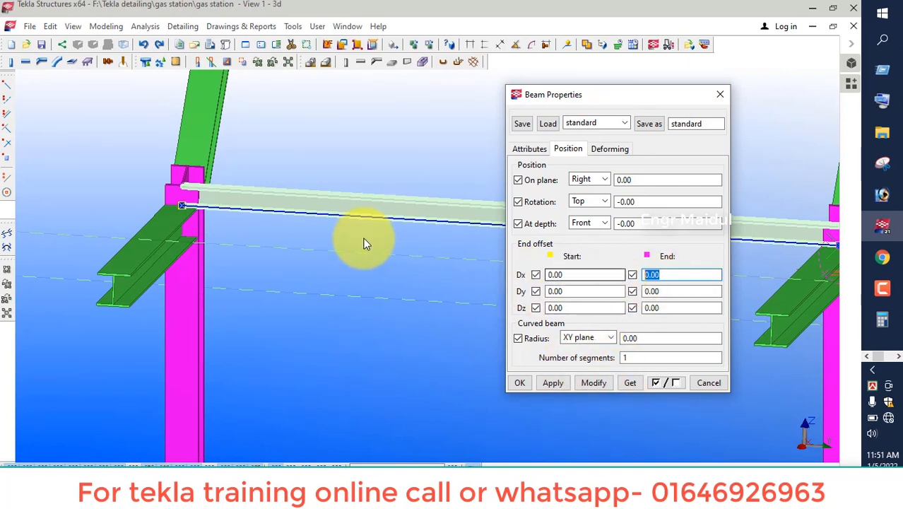
pyautogui.scroll(-4, 218, 251)
pyautogui.scroll(5, 417, 251)
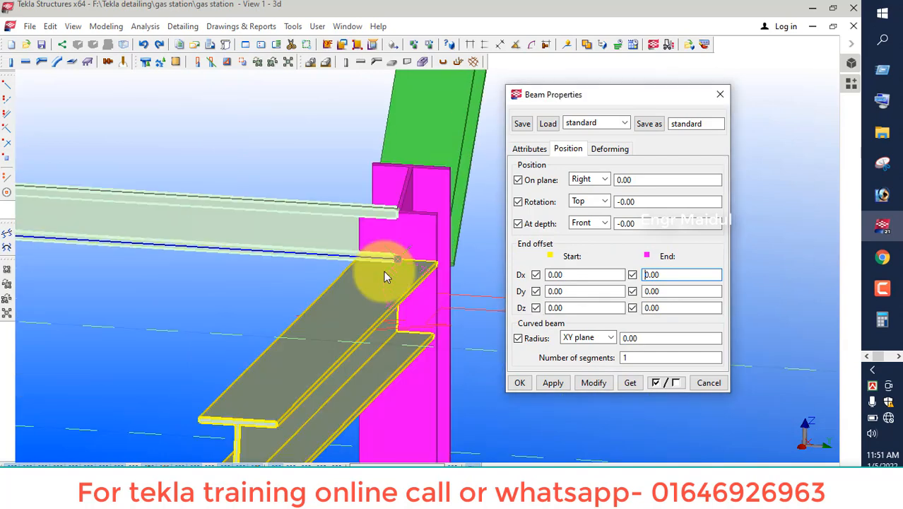
pyautogui.write('350')
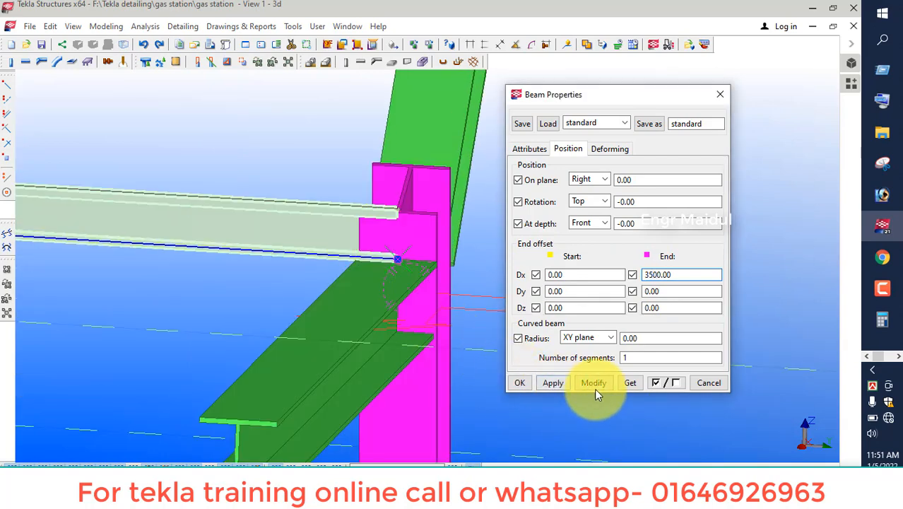
pyautogui.click(595, 383)
pyautogui.scroll(-4, 276, 243)
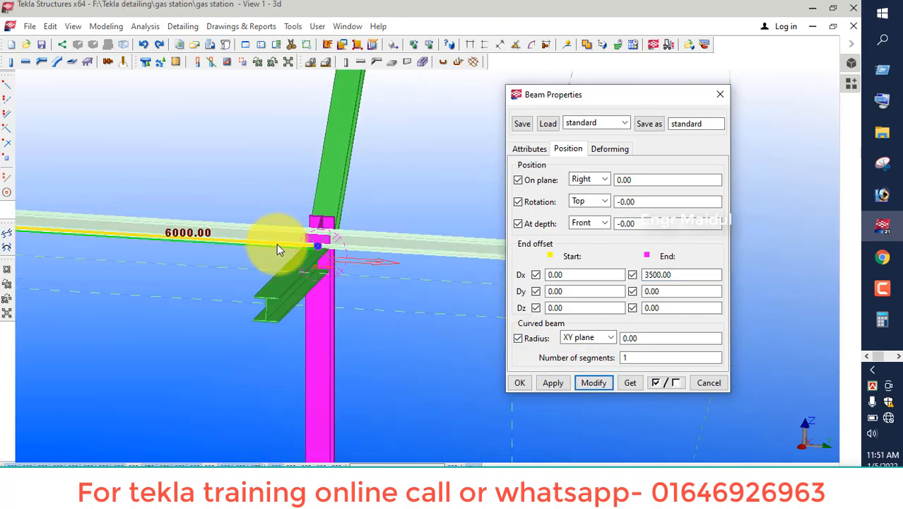
pyautogui.scroll(-4, 275, 247)
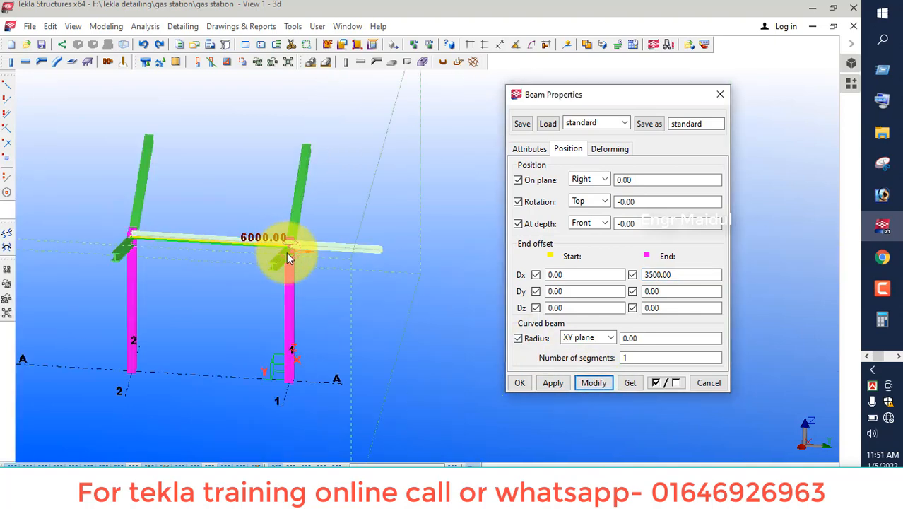
# Set the CC200-5-30-100 beam's end Dx offset to 350, modify the part and accept the beam properties.
pyautogui.click(658, 275)
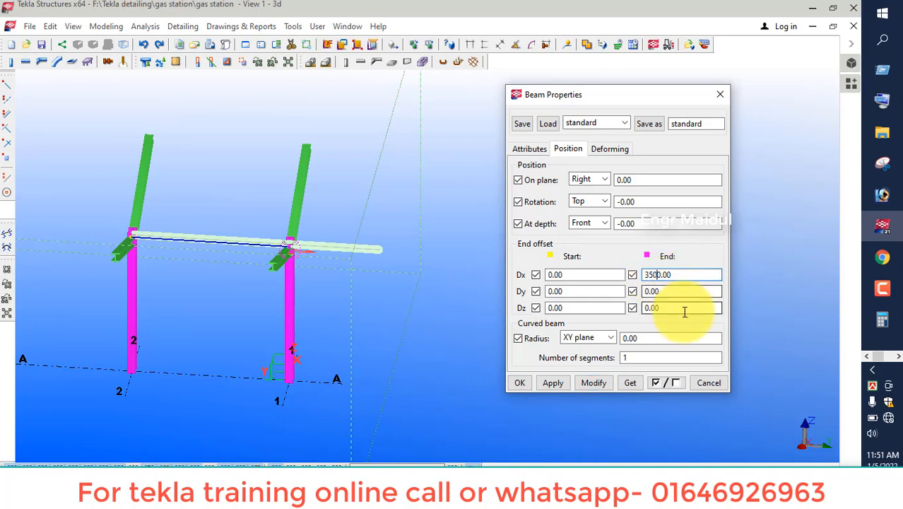
pyautogui.click(601, 383)
pyautogui.scroll(5, 290, 233)
pyautogui.scroll(2, 307, 251)
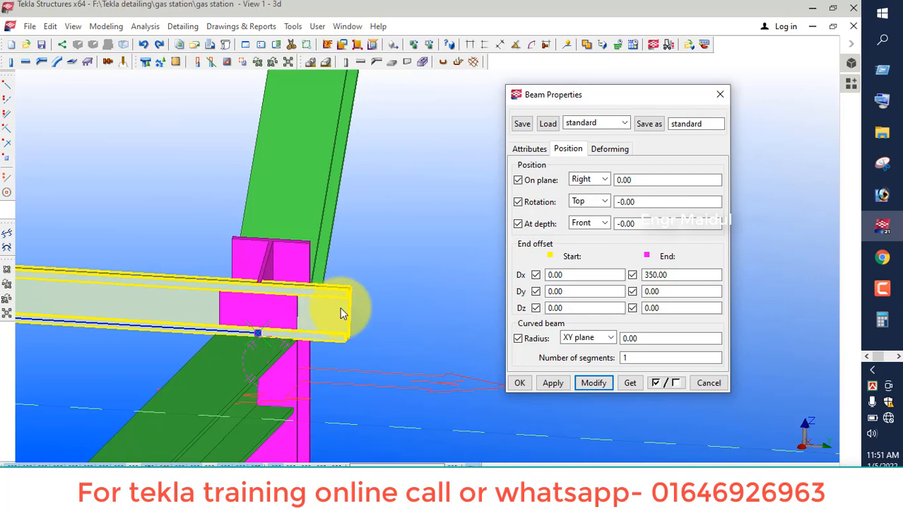
pyautogui.scroll(-1, 388, 295)
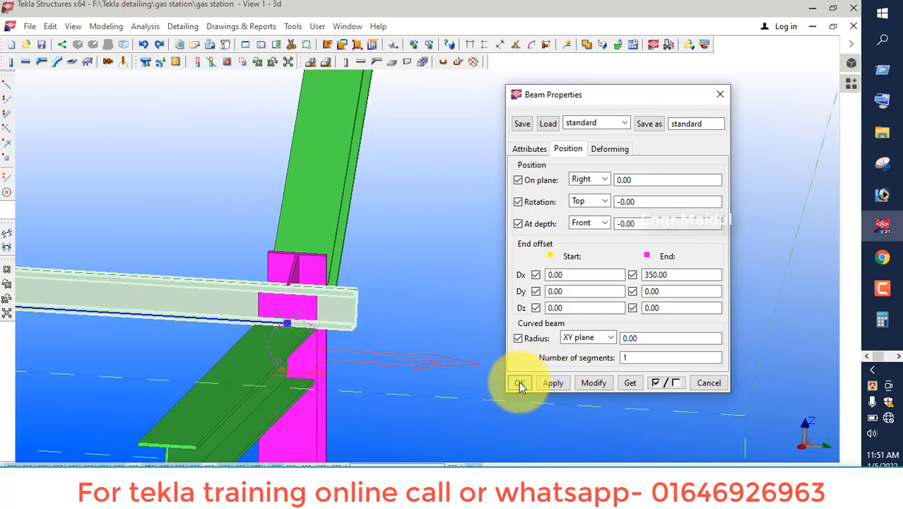
pyautogui.click(519, 382)
# Move the CC200-5-30-100 beam 200 mm from its outer flange corner along the flange towards the lip, away from the column web.
pyautogui.scroll(-1, 355, 309)
pyautogui.keyDown('ctrl'); pyautogui.moveTo(396, 318); pyautogui.dragTo(228, 342, button='middle'); pyautogui.keyUp('ctrl')
pyautogui.scroll(4, 286, 328)
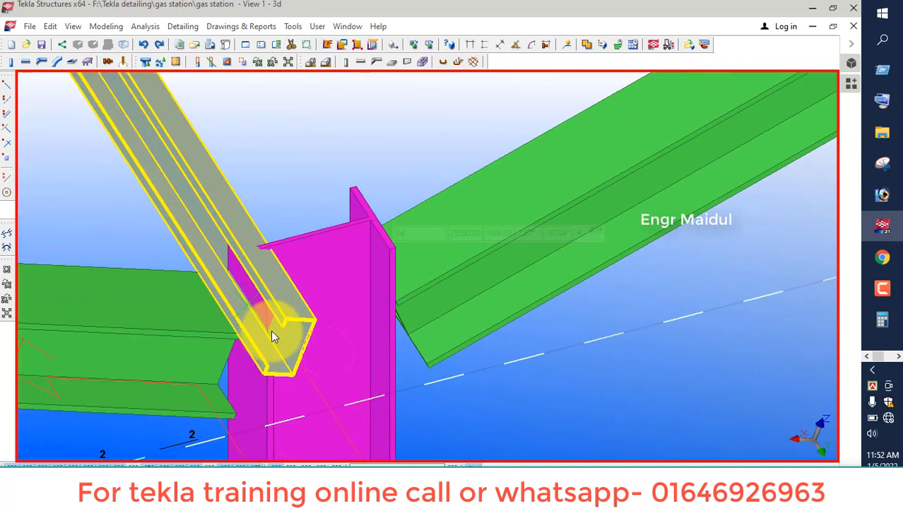
pyautogui.scroll(3, 271, 330)
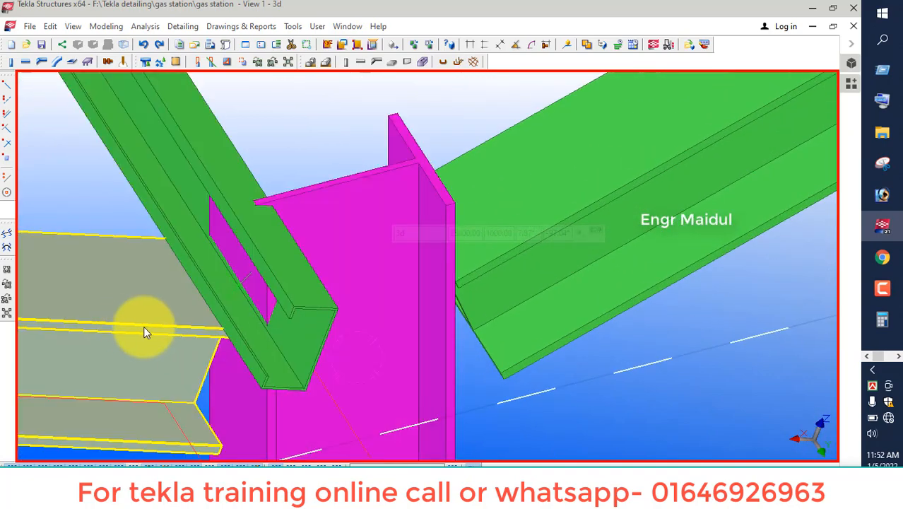
pyautogui.click(251, 355)
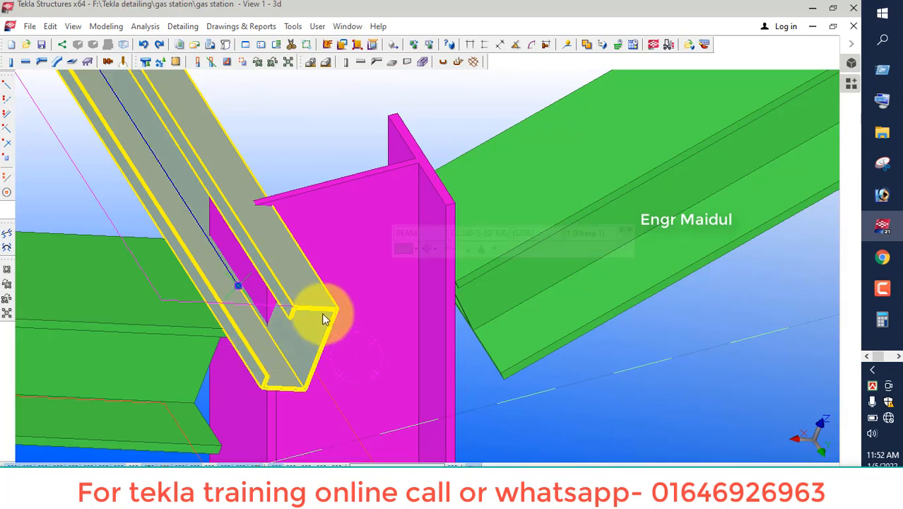
pyautogui.scroll(2, 322, 312)
pyautogui.rightClick(408, 302)
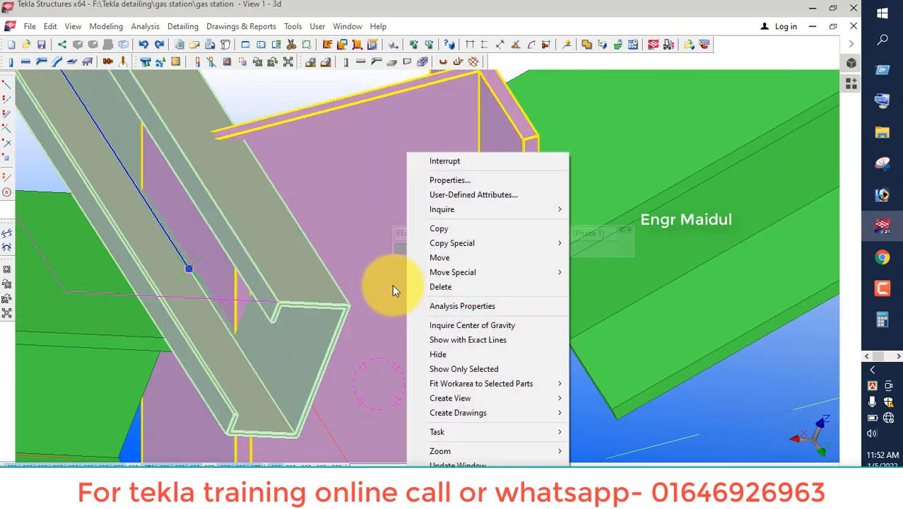
pyautogui.click(263, 98)
pyautogui.click(248, 117)
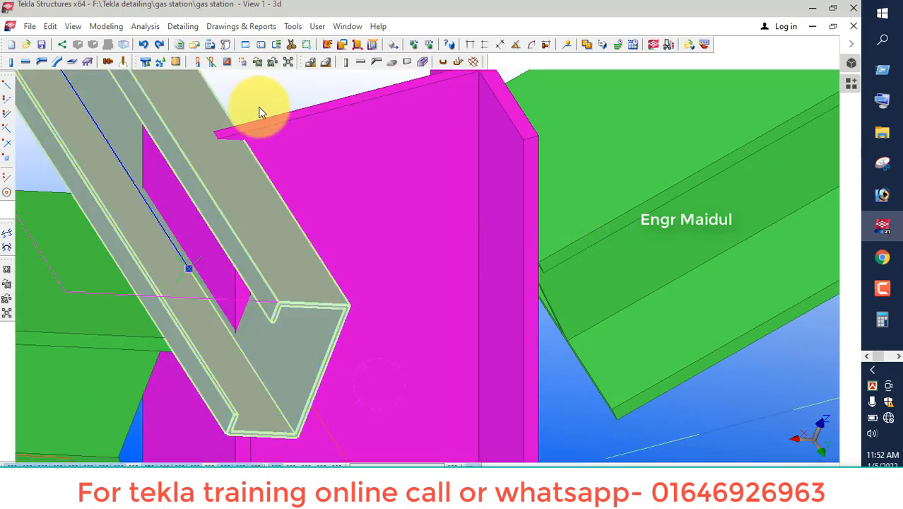
pyautogui.rightClick(261, 110)
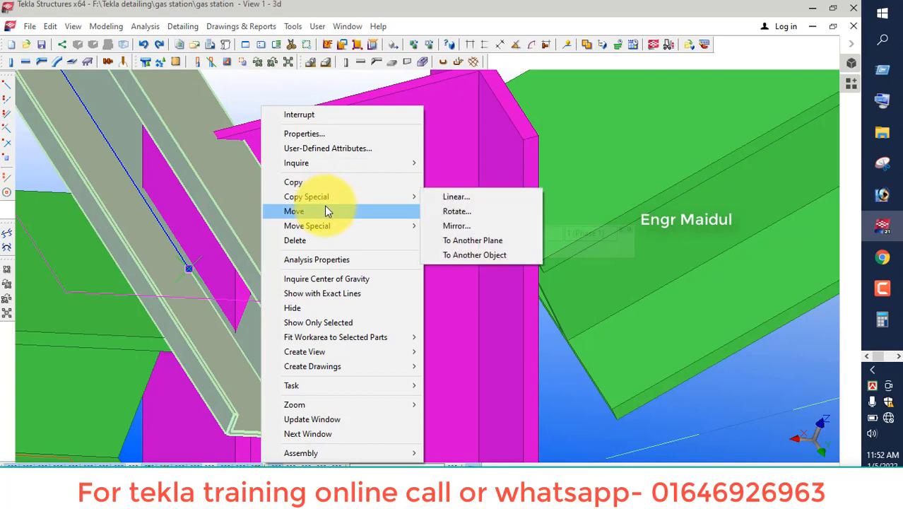
pyautogui.click(322, 209)
pyautogui.scroll(2, 322, 205)
pyautogui.scroll(2, 346, 306)
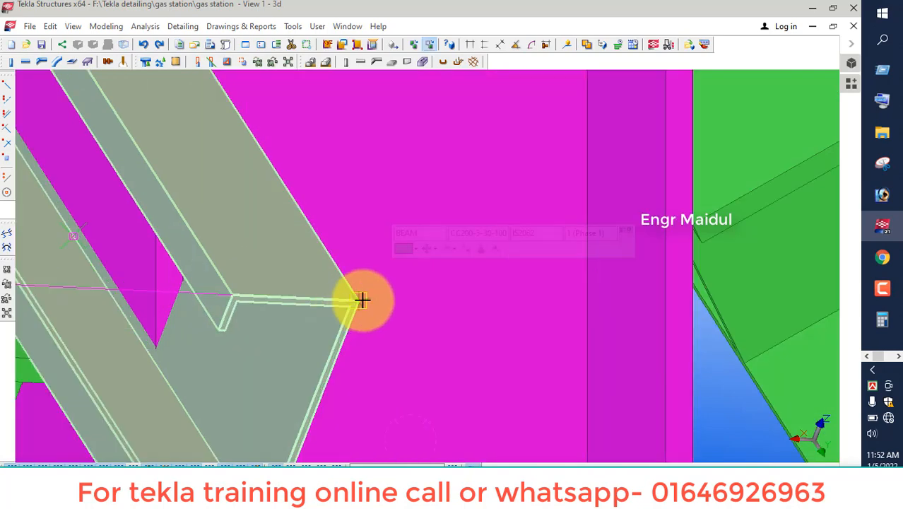
pyautogui.scroll(3, 358, 300)
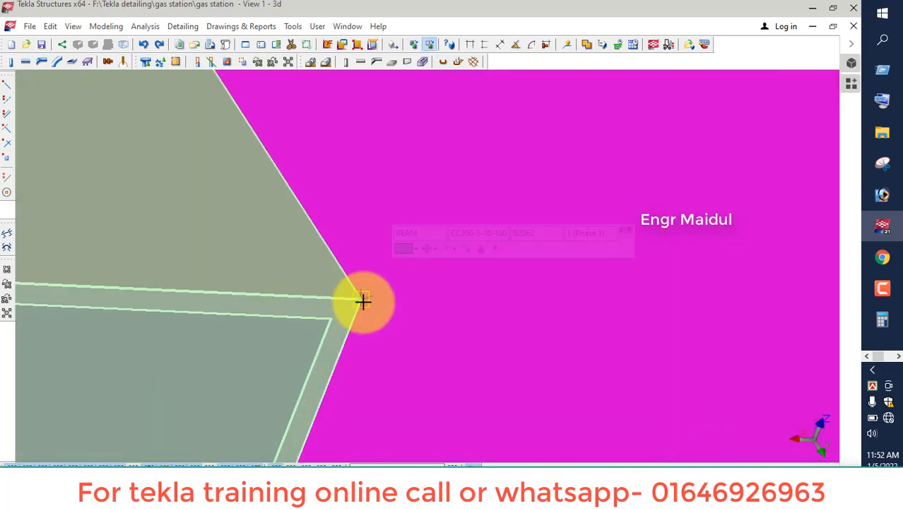
pyautogui.click(360, 300)
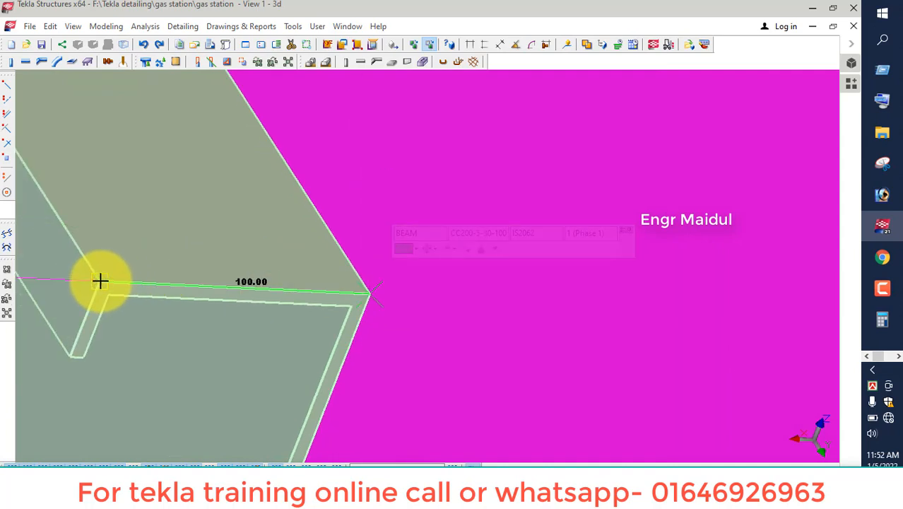
pyautogui.write('200')
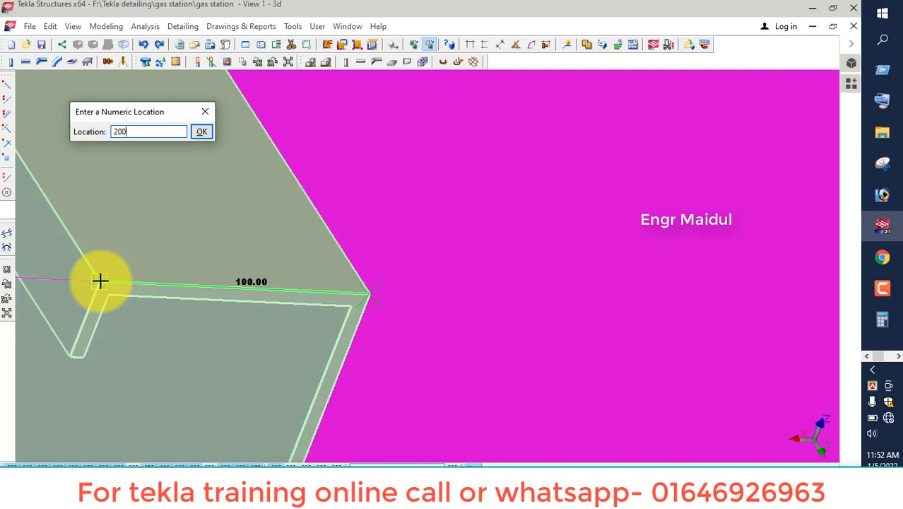
pyautogui.press('Return')
pyautogui.scroll(-5, 191, 219)
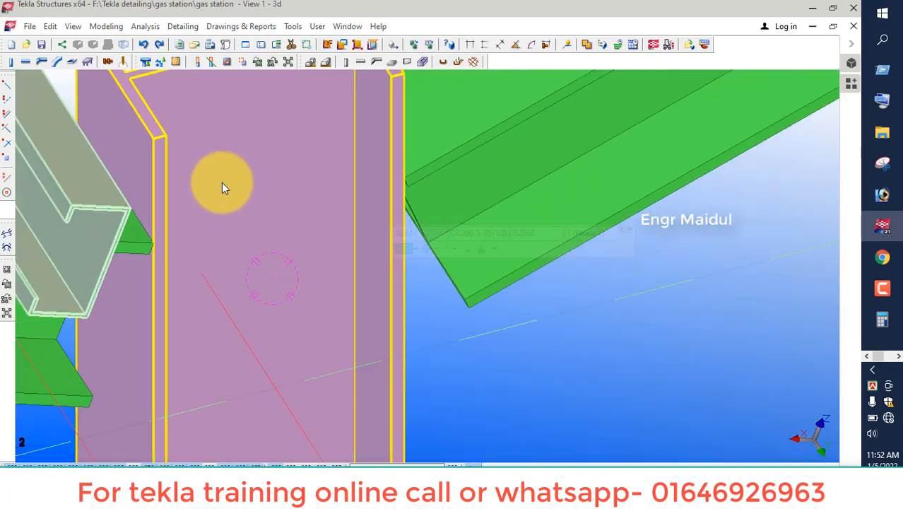
# Examine the moved CC200-5-30-100 beam's position against the column and canopy beams at grid 1.
pyautogui.scroll(-2, 223, 184)
pyautogui.scroll(2, 146, 225)
pyautogui.scroll(-4, 156, 215)
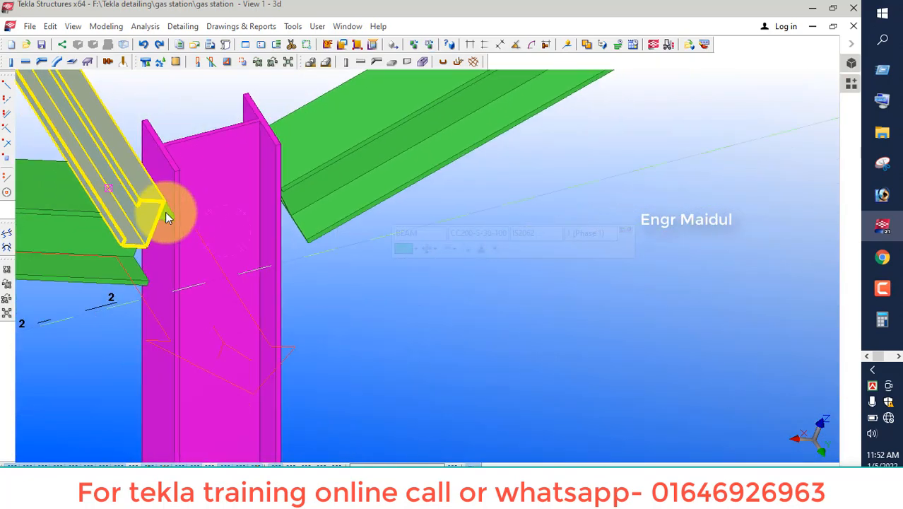
pyautogui.scroll(-1, 167, 215)
pyautogui.keyDown('ctrl'); pyautogui.moveTo(231, 251); pyautogui.dragTo(212, 268, button='middle'); pyautogui.keyUp('ctrl')
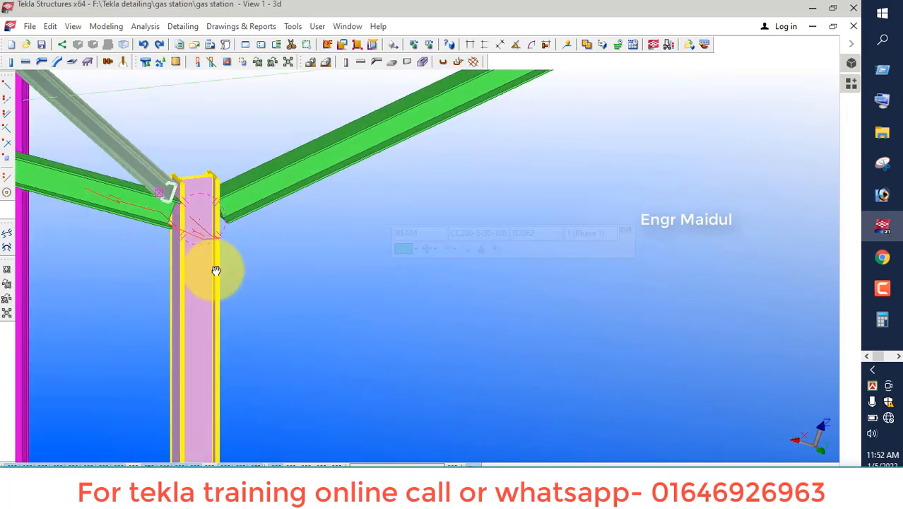
pyautogui.scroll(-8, 252, 227)
pyautogui.click(158, 205)
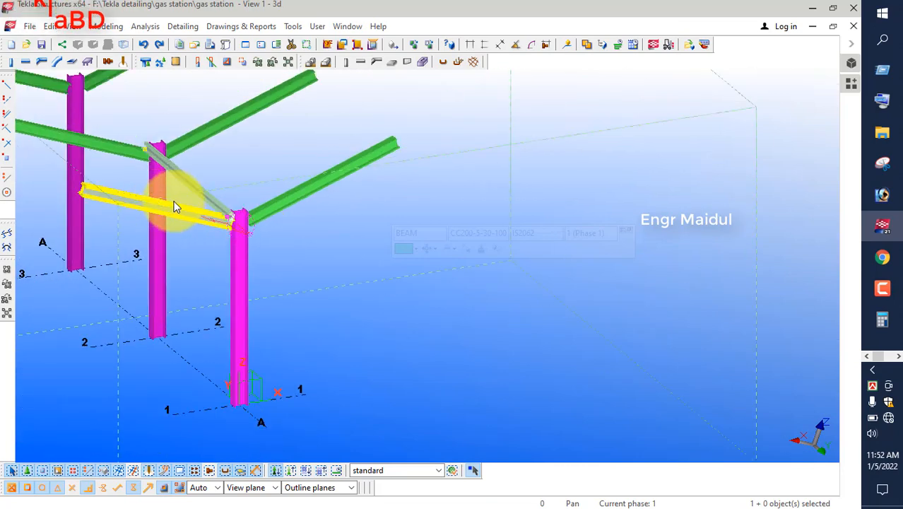
pyautogui.moveTo(215, 239)
pyautogui.keyDown('ctrl'); pyautogui.mouseDown(button='middle')
pyautogui.moveTo(194, 297)
pyautogui.moveTo(200, 233)
pyautogui.mouseUp(button='middle'); pyautogui.keyUp('ctrl')
pyautogui.scroll(5, 199, 233)
# Try a linear copy of the CC200-5-30-100 beam between grids 1 and 2 with dX -1200 and 4 copies.
pyautogui.rightClick(343, 130)
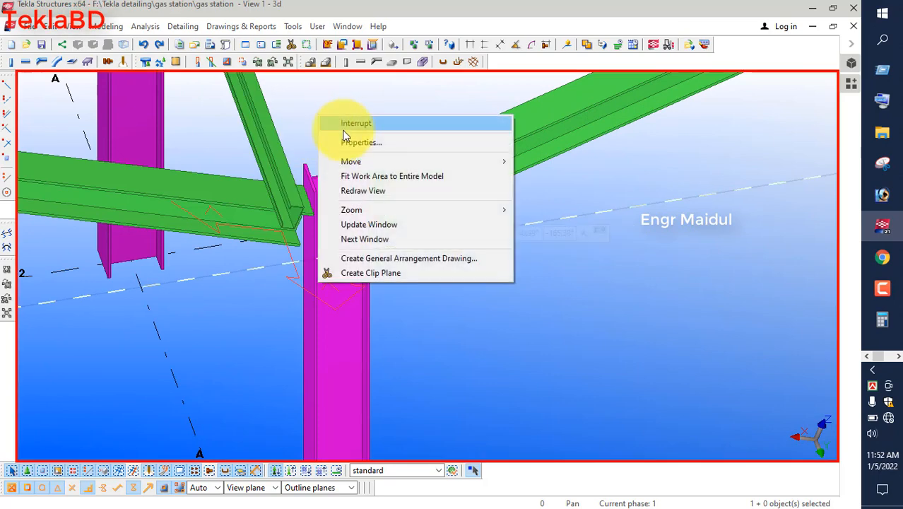
pyautogui.click(276, 141)
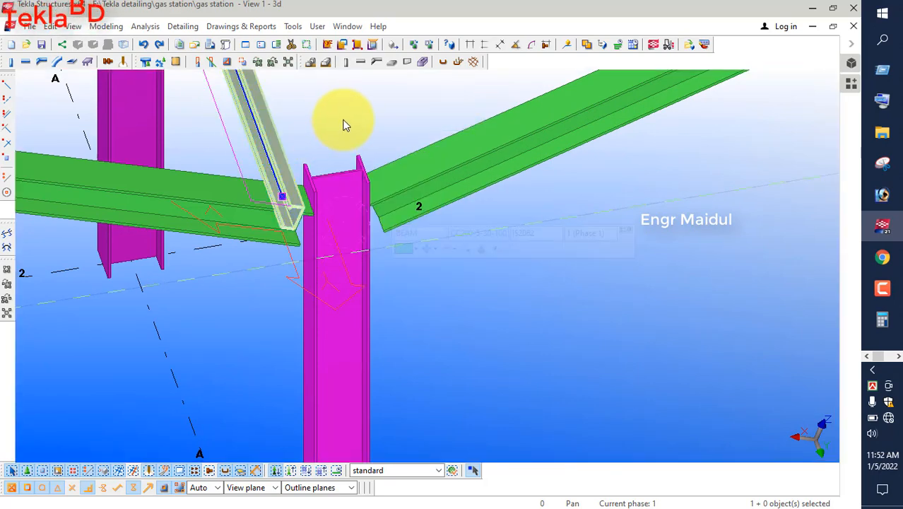
pyautogui.rightClick(345, 125)
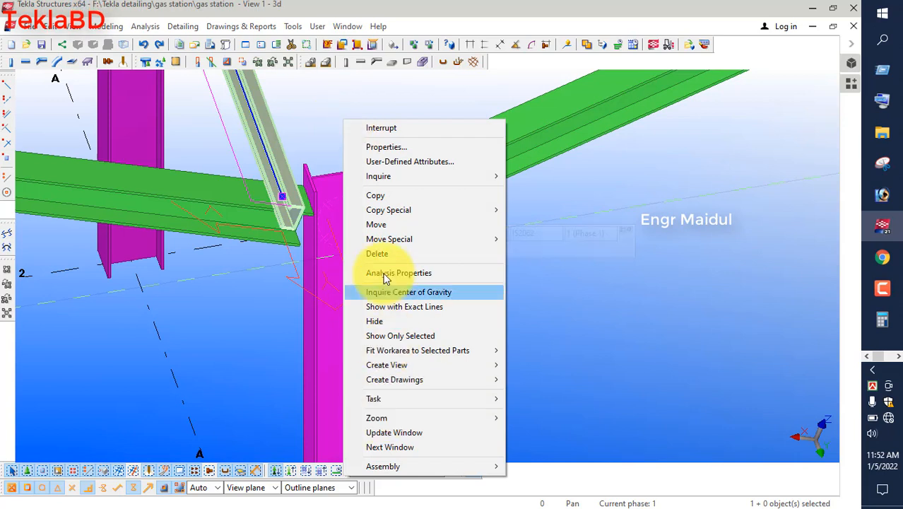
pyautogui.moveTo(416, 215)
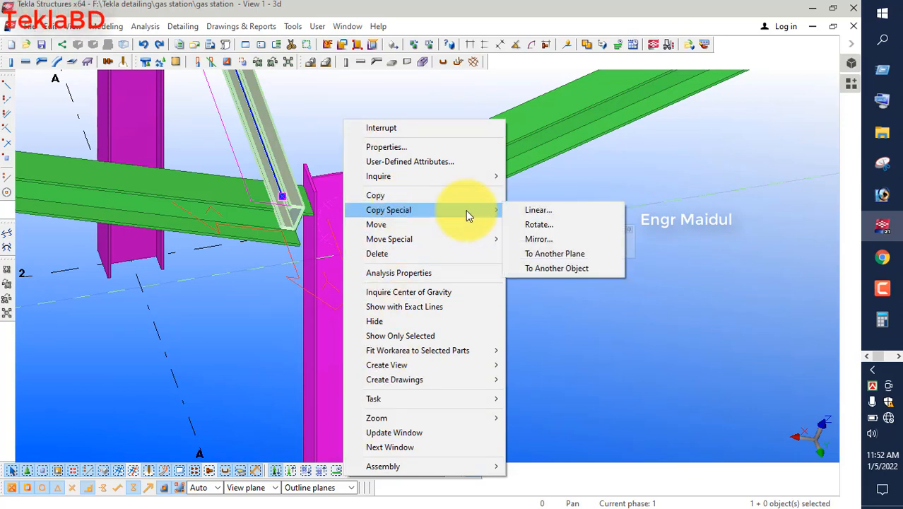
pyautogui.click(516, 210)
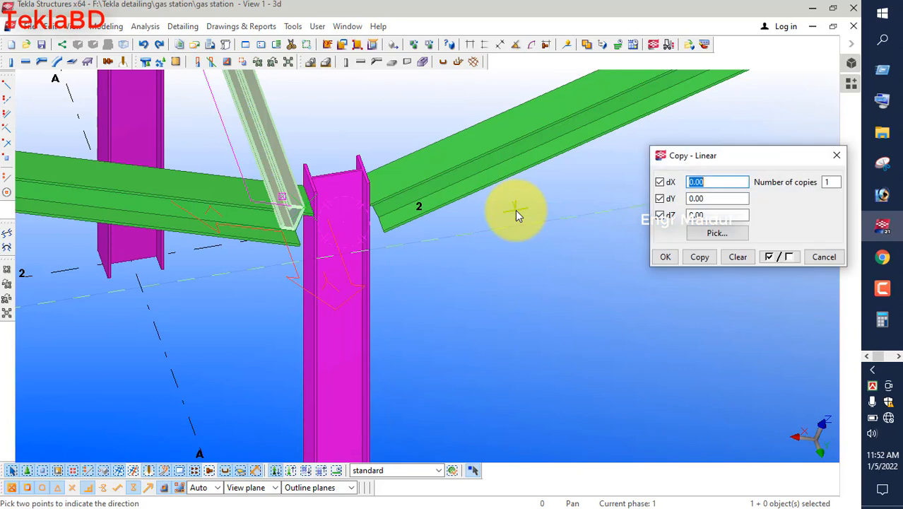
pyautogui.click(739, 256)
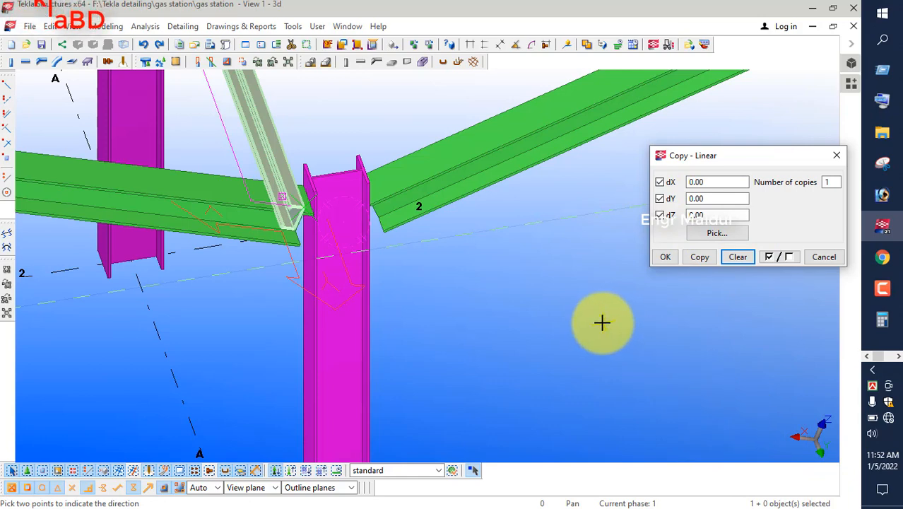
pyautogui.scroll(-5, 601, 319)
pyautogui.scroll(-5, 290, 221)
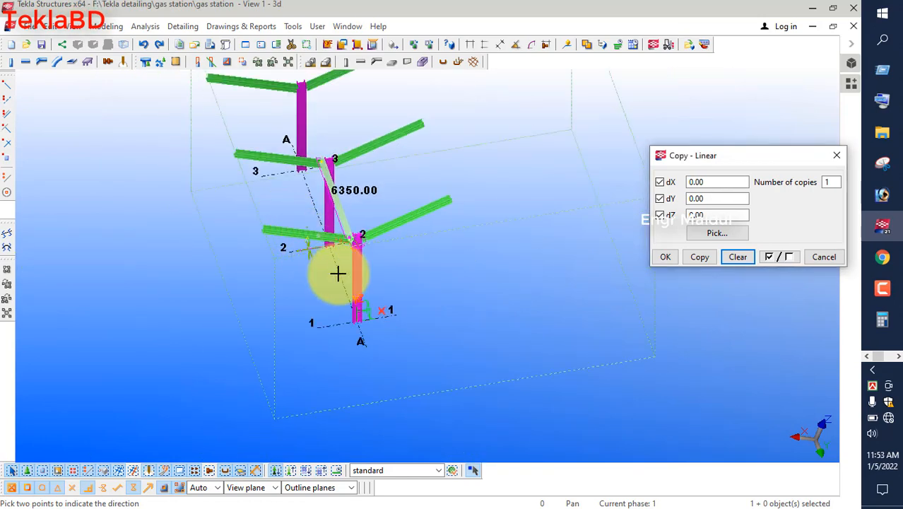
pyautogui.scroll(6, 374, 318)
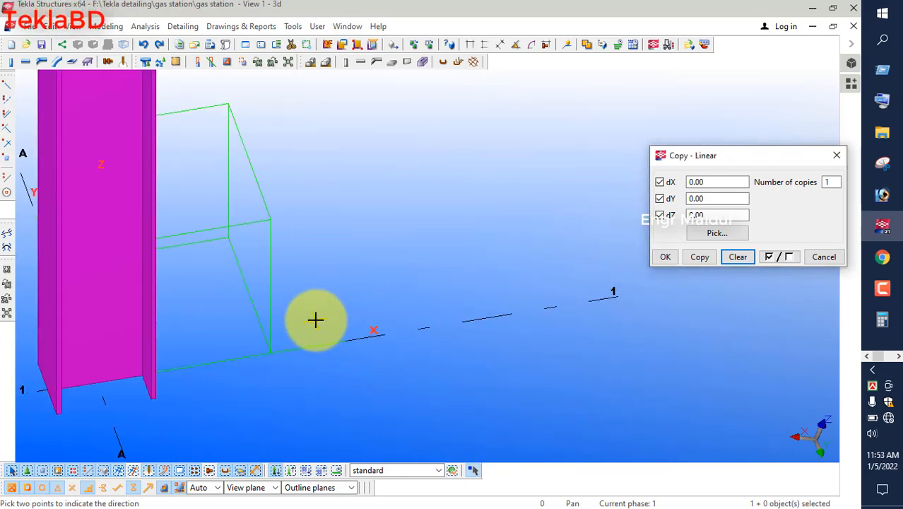
pyautogui.scroll(-2, 322, 315)
pyautogui.scroll(-3, 350, 297)
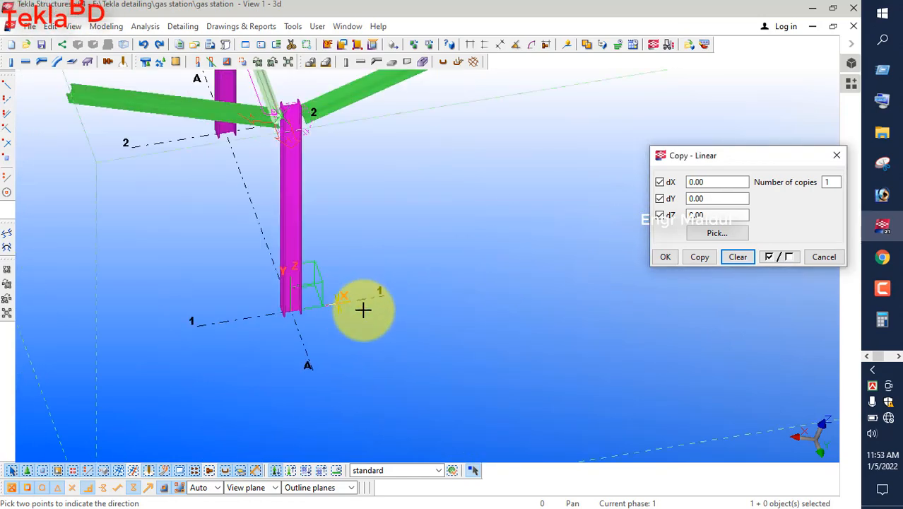
pyautogui.doubleClick(704, 181)
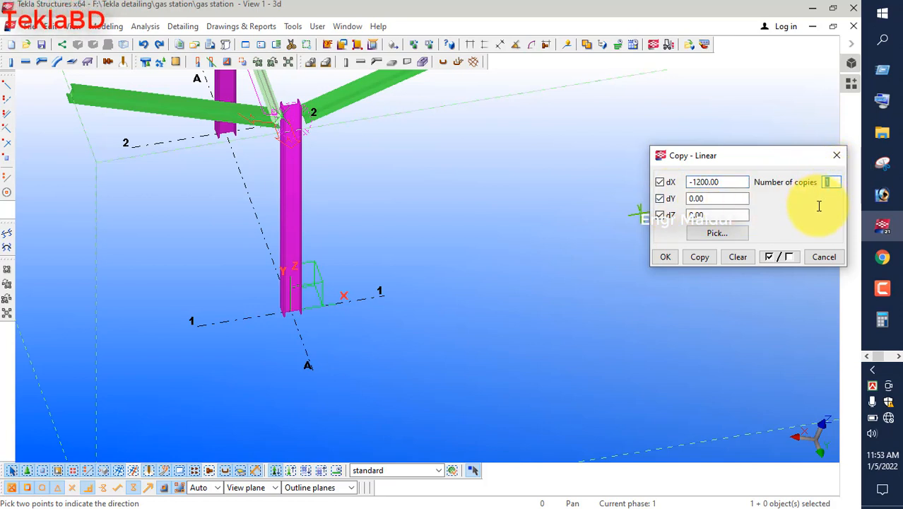
pyautogui.write('4')
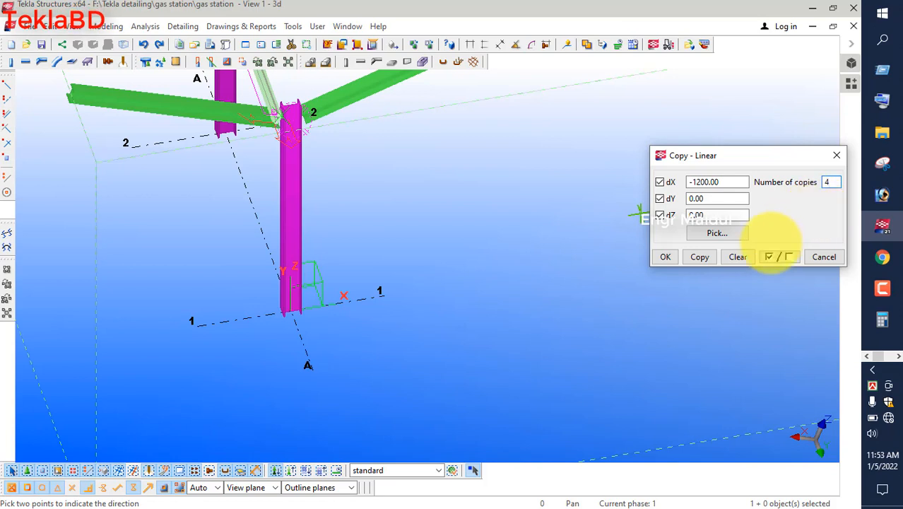
pyautogui.click(708, 257)
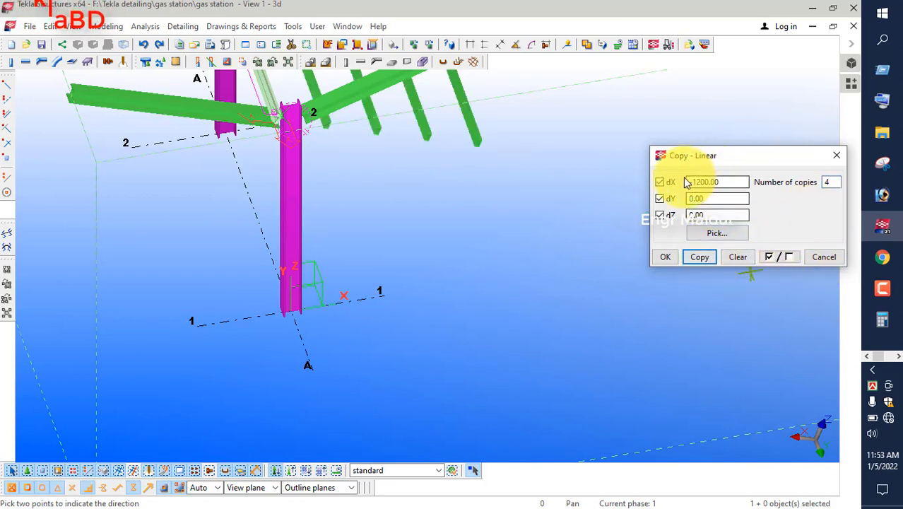
# Cancel the linear copy command and undo the copies made in the wrong X direction.
pyautogui.moveTo(693, 183); pyautogui.dragTo(672, 185)
pyautogui.press('BackSpace')
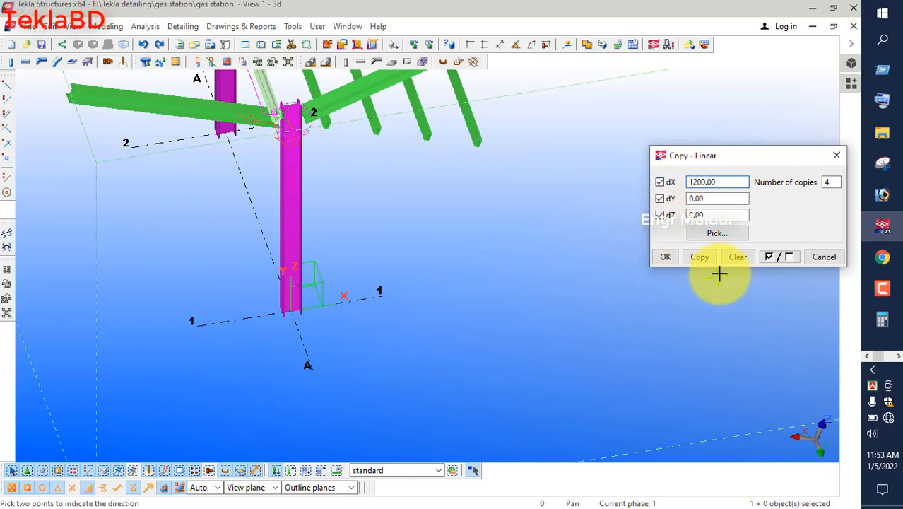
pyautogui.click(822, 257)
pyautogui.rightClick(599, 215)
pyautogui.click(601, 218)
pyautogui.hotkey('ctrl', 'z')
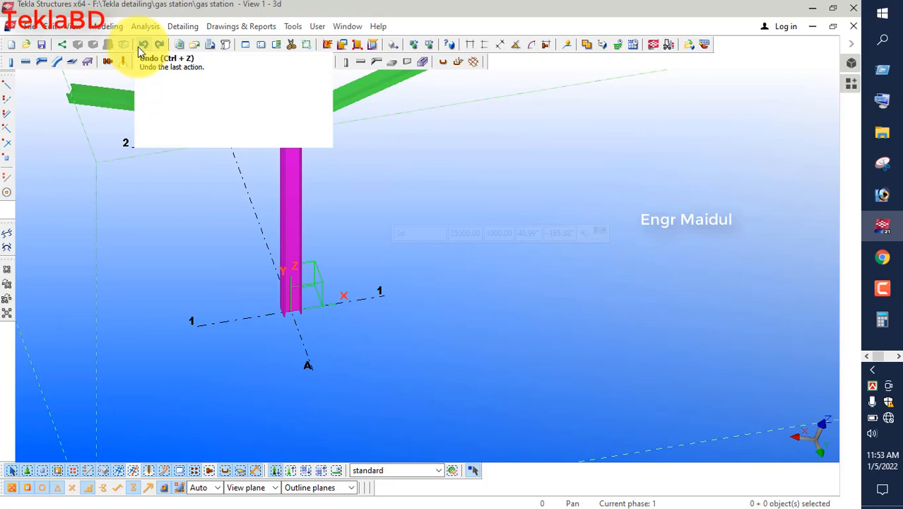
# Copy the CC200-5-30-100 beam linearly with dX 1200 and 4 copies along the sloping canopy beam.
pyautogui.scroll(2, 272, 98)
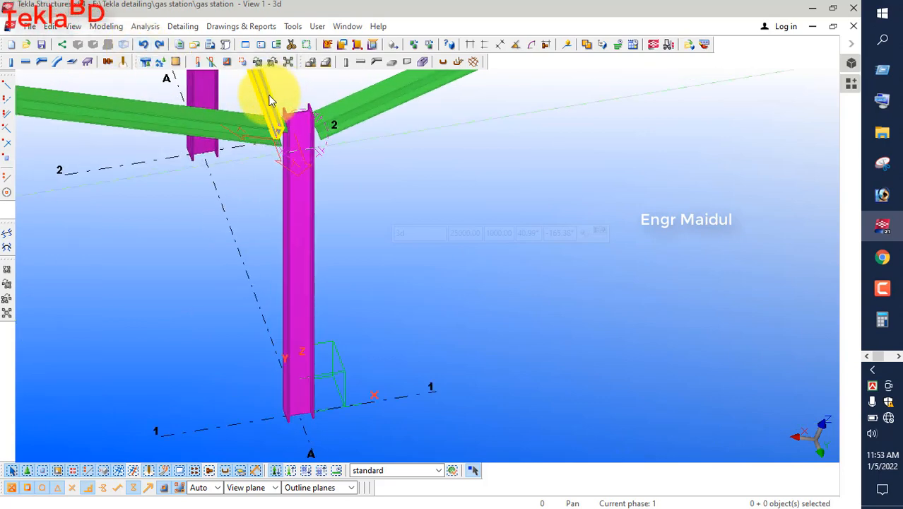
pyautogui.rightClick(382, 157)
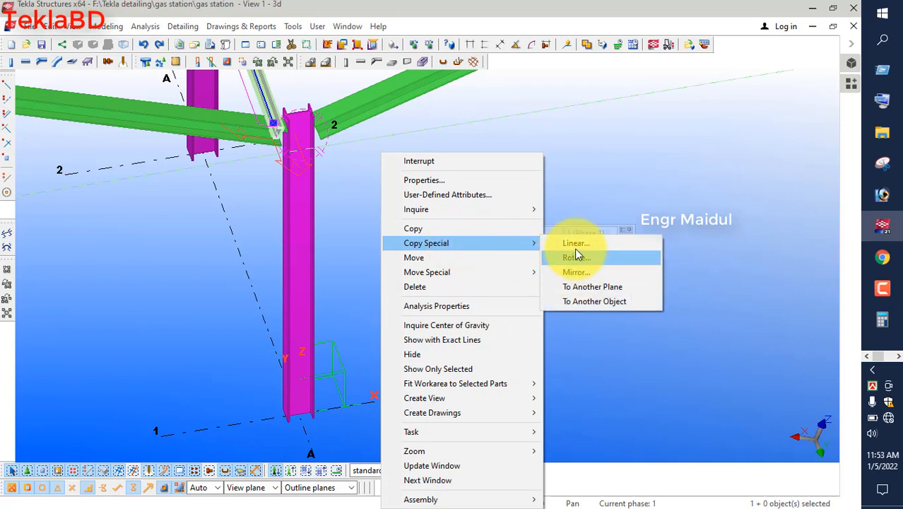
pyautogui.click(567, 243)
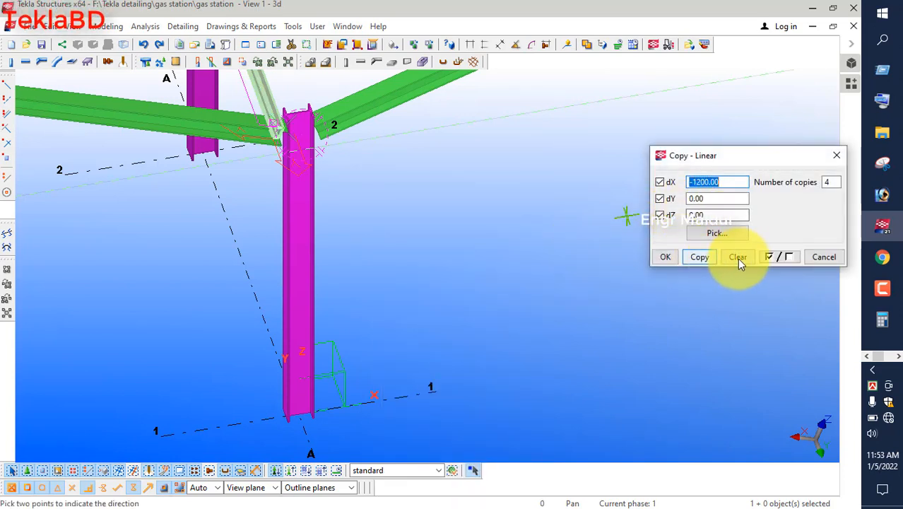
pyautogui.click(736, 255)
pyautogui.moveTo(712, 184); pyautogui.dragTo(672, 188)
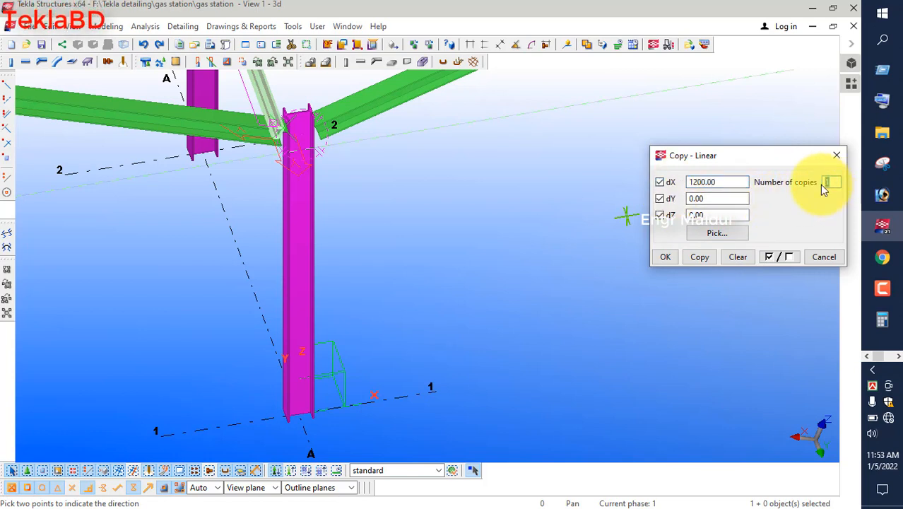
pyautogui.click(709, 259)
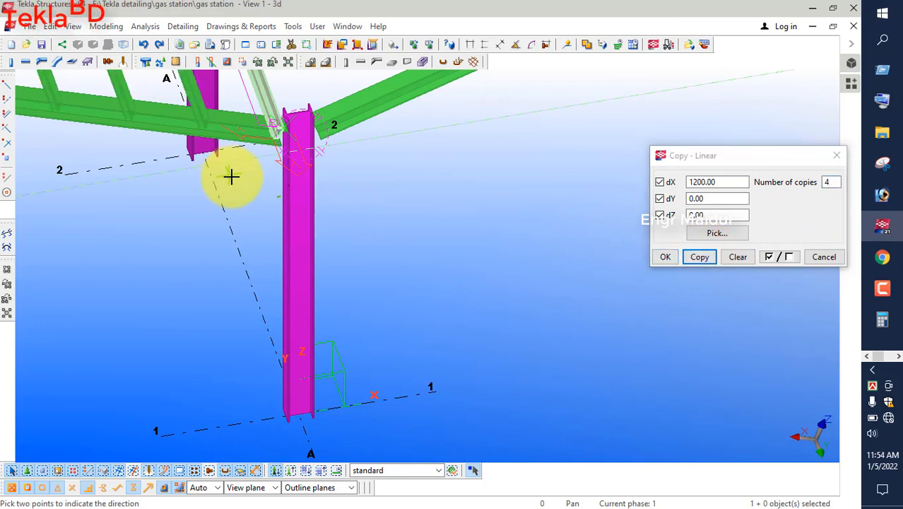
# Check the copied beams along the canopy beam and finish the linear copy command.
pyautogui.scroll(-3, 242, 176)
pyautogui.scroll(5, 92, 134)
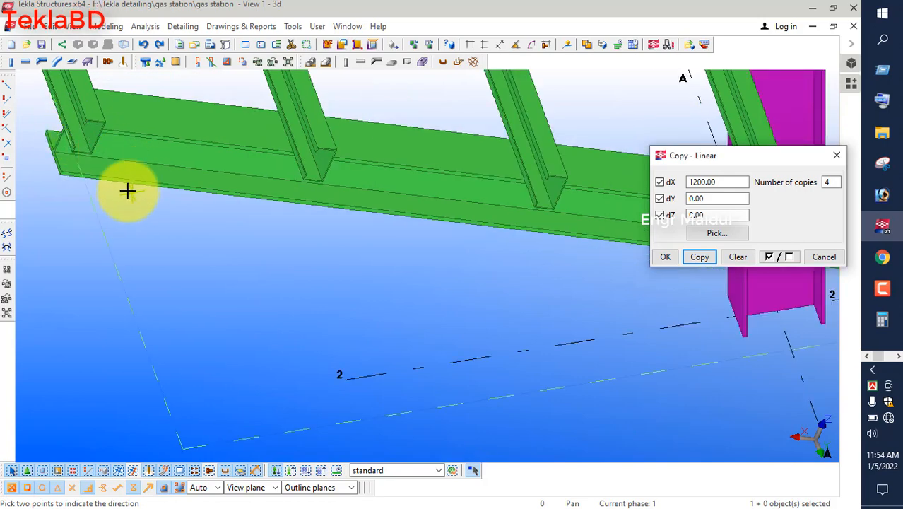
pyautogui.click(698, 258)
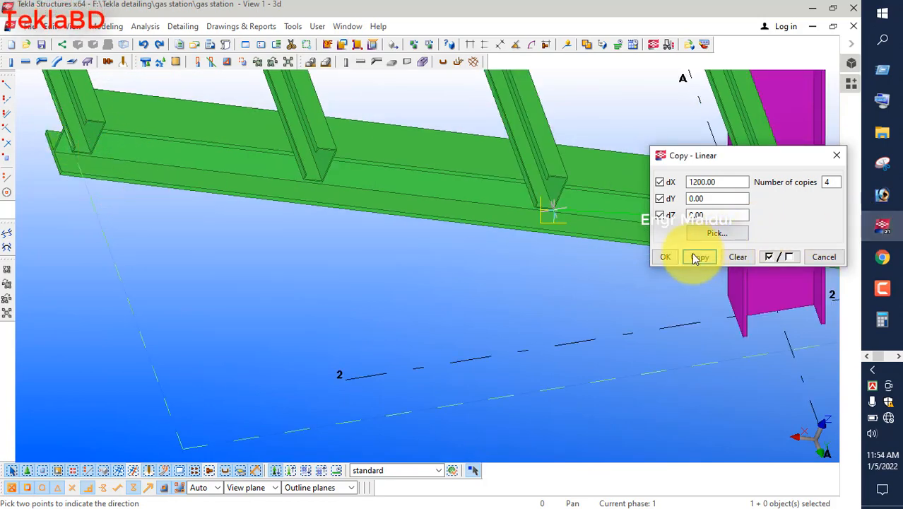
pyautogui.click(668, 257)
pyautogui.scroll(-2, 199, 202)
pyautogui.rightClick(208, 204)
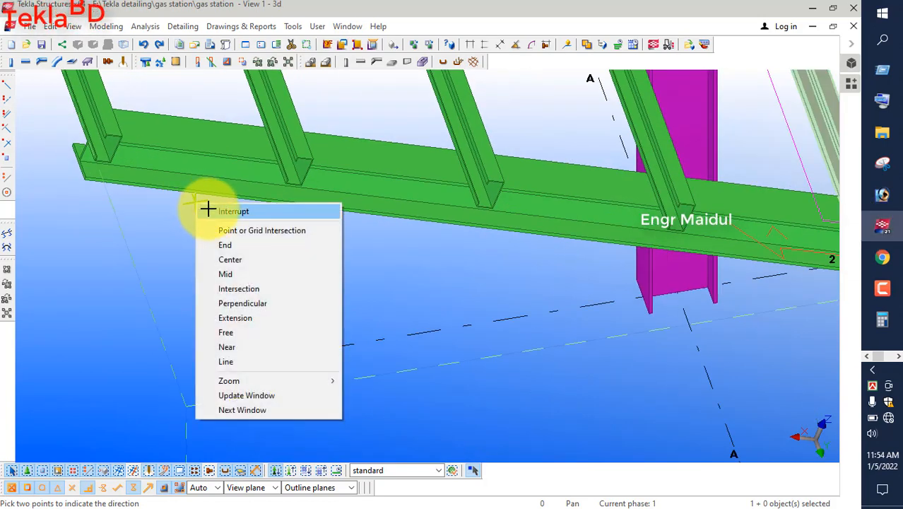
pyautogui.click(212, 210)
# Examine how the outermost copied CC200-5-30-100 beam sits at the free end of the canopy beam.
pyautogui.keyDown('ctrl'); pyautogui.moveTo(184, 224); pyautogui.dragTo(168, 210, button='middle'); pyautogui.keyUp('ctrl')
pyautogui.click(140, 171)
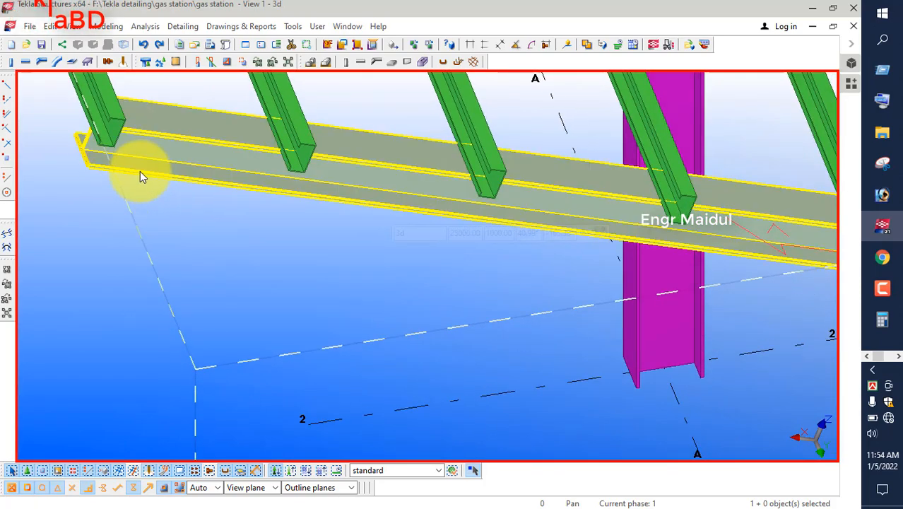
pyautogui.moveTo(134, 173)
pyautogui.keyDown('ctrl'); pyautogui.mouseDown(button='middle')
pyautogui.moveTo(111, 111)
pyautogui.moveTo(81, 77)
pyautogui.moveTo(88, 126)
pyautogui.moveTo(121, 182)
pyautogui.moveTo(89, 113)
pyautogui.mouseUp(button='middle'); pyautogui.keyUp('ctrl')
pyautogui.scroll(12, 69, 87)
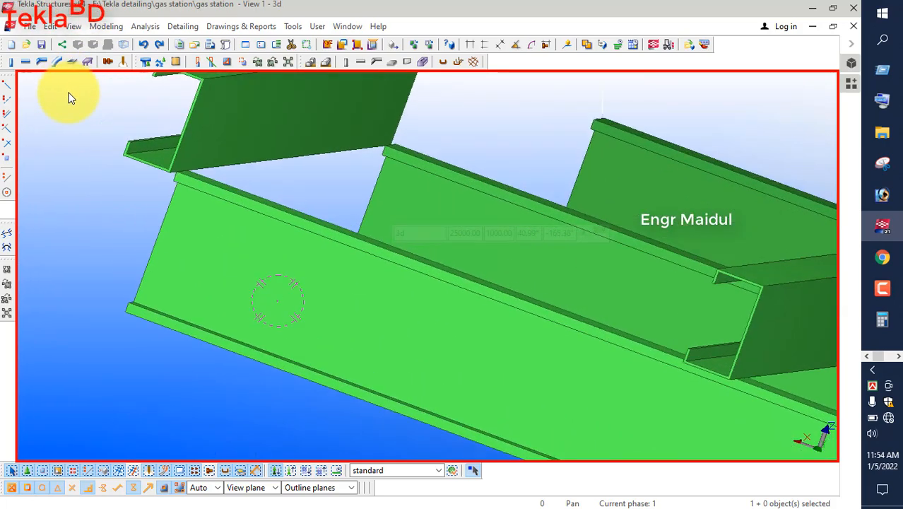
pyautogui.scroll(-6, 136, 187)
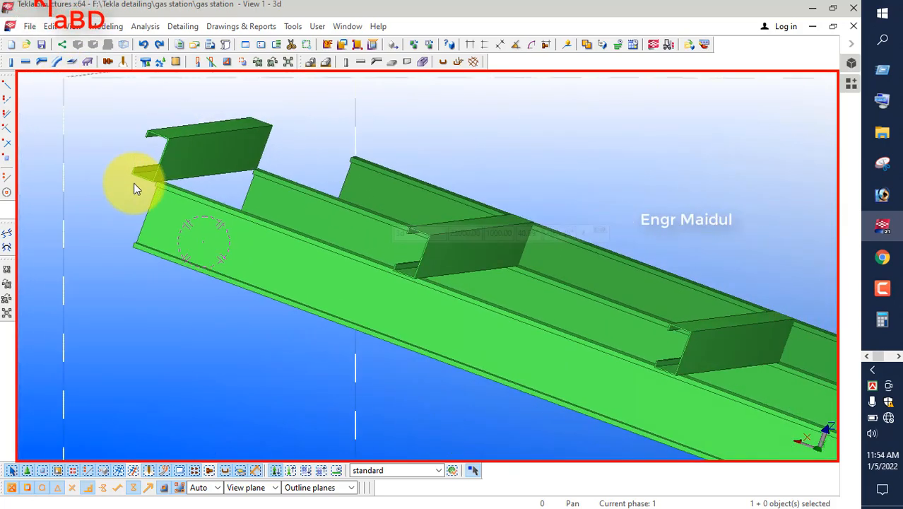
pyautogui.scroll(-2, 136, 188)
pyautogui.keyDown('ctrl'); pyautogui.moveTo(201, 218); pyautogui.dragTo(216, 222, button='middle'); pyautogui.keyUp('ctrl')
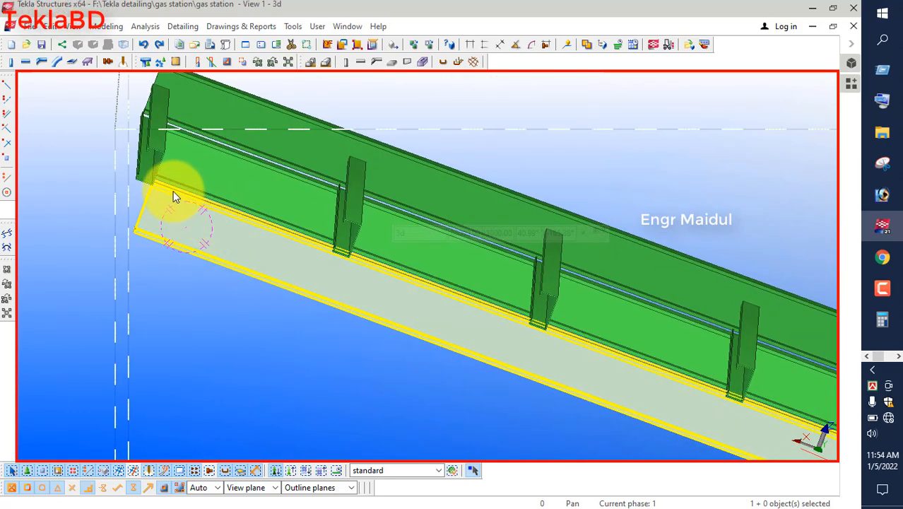
pyautogui.scroll(5, 159, 167)
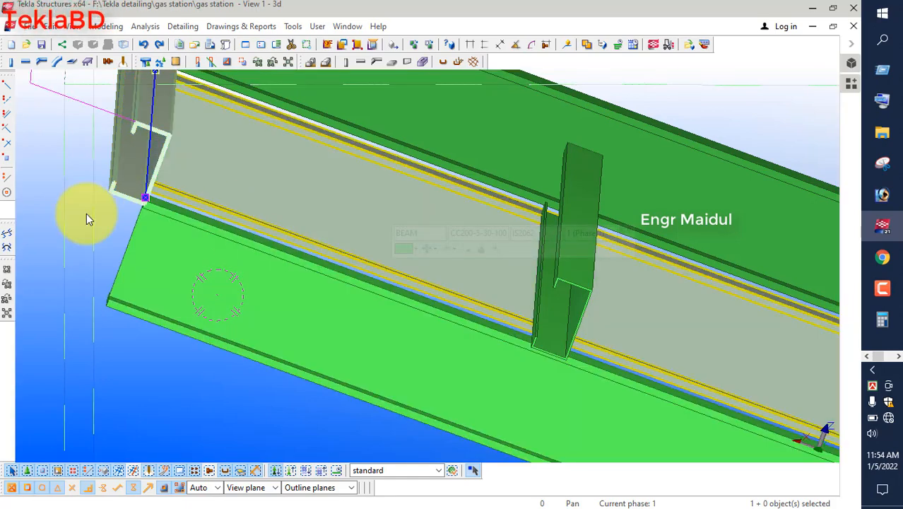
# Move the outermost CC200-5-30-100 beam 200 mm inward along the slope from the canopy beam's free end.
pyautogui.rightClick(56, 180)
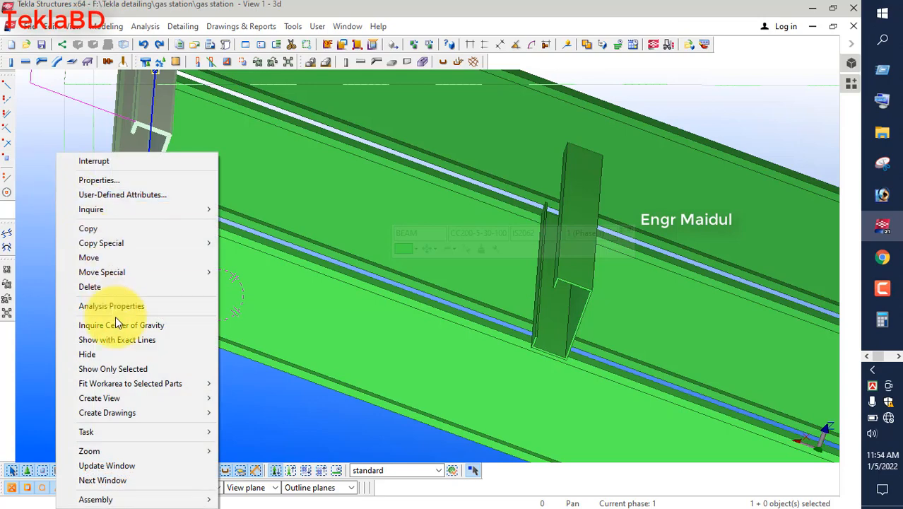
pyautogui.click(113, 257)
pyautogui.scroll(3, 115, 193)
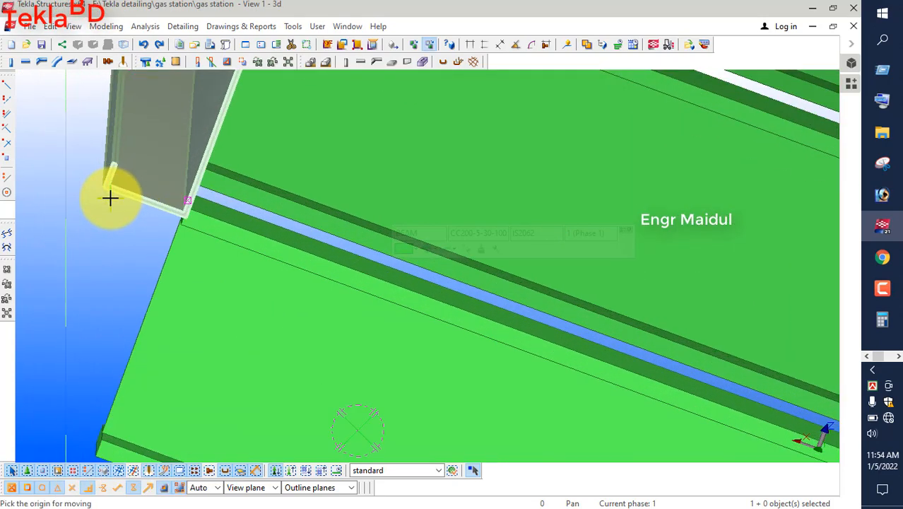
pyautogui.scroll(-2, 115, 218)
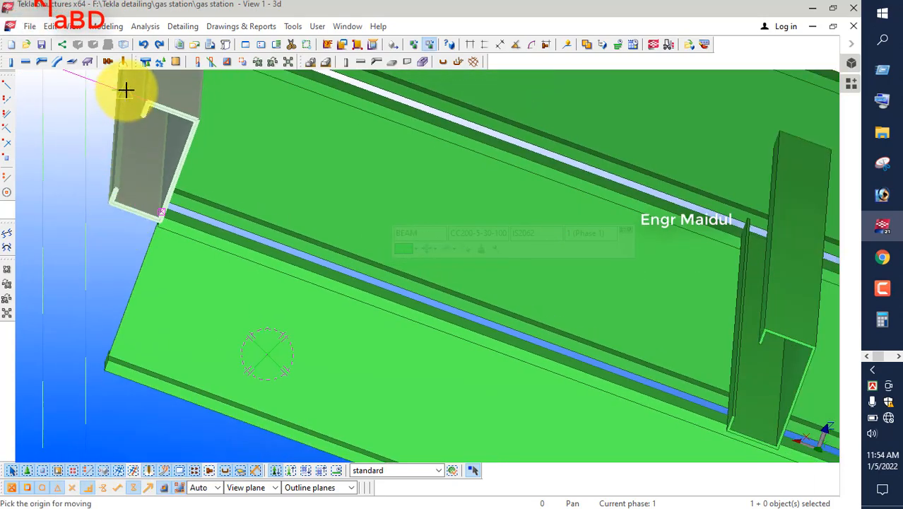
pyautogui.scroll(5, 125, 89)
pyautogui.click(163, 105)
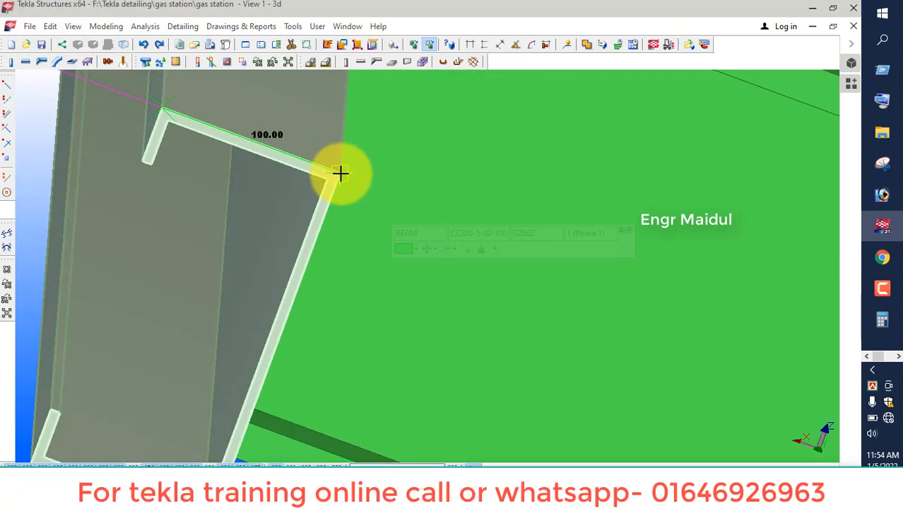
pyautogui.write('200')
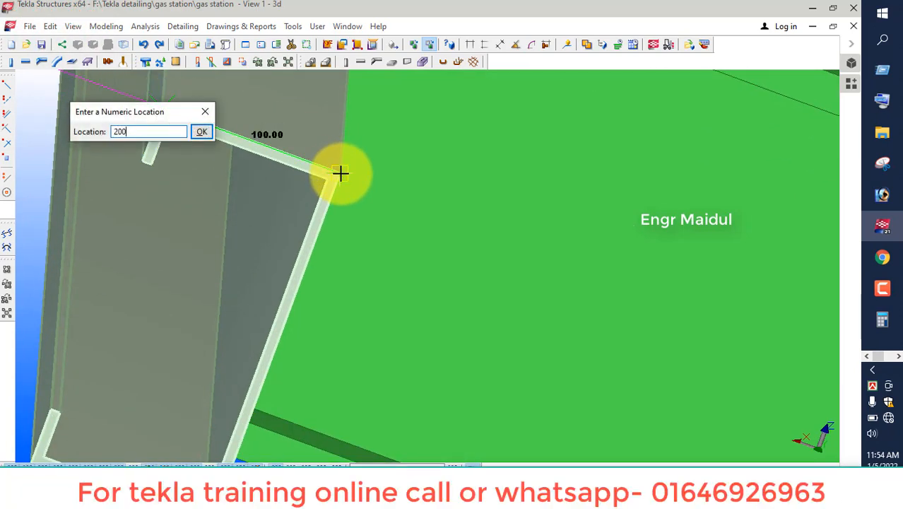
pyautogui.press('Return')
pyautogui.scroll(-5, 290, 182)
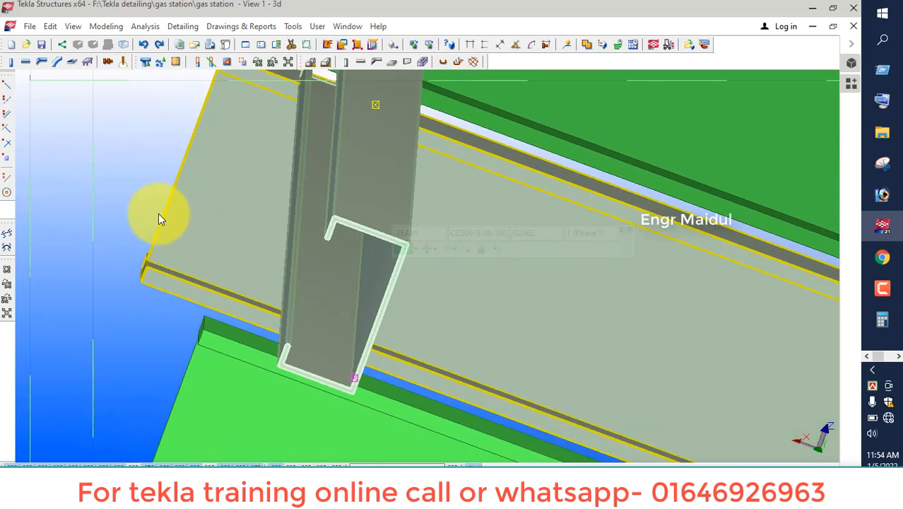
pyautogui.scroll(-5, 141, 234)
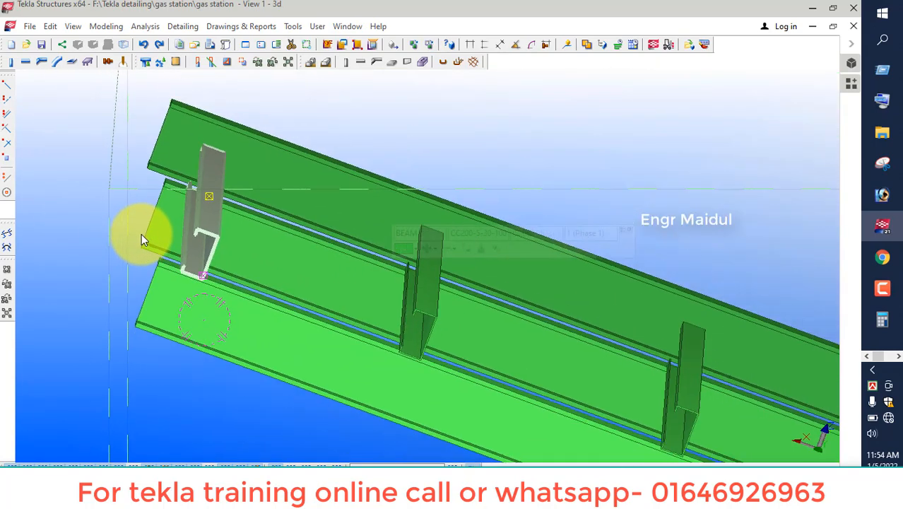
pyautogui.scroll(-8, 141, 233)
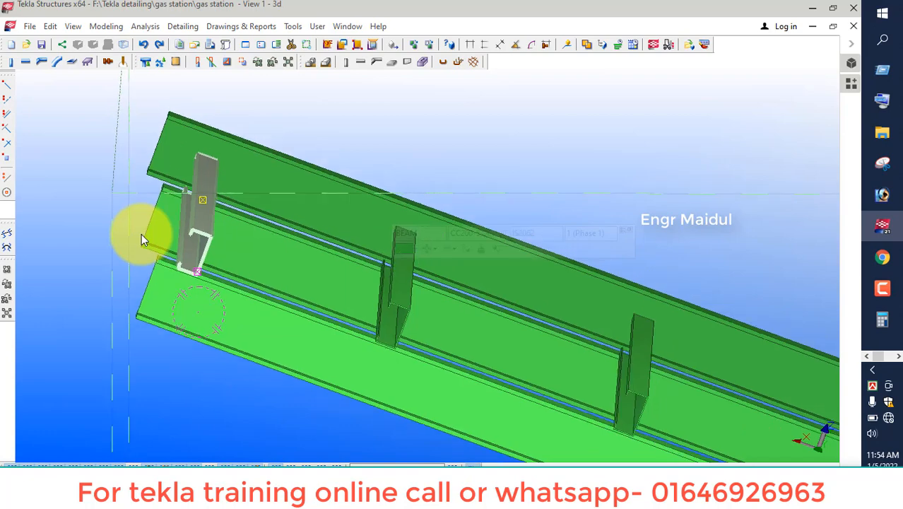
# Set the class of the outermost CC200-5-30-100 beam to 4 and keep it as the applied beam property.
pyautogui.keyDown('ctrl'); pyautogui.moveTo(179, 261); pyautogui.dragTo(184, 297, button='middle'); pyautogui.keyUp('ctrl')
pyautogui.doubleClick(177, 209)
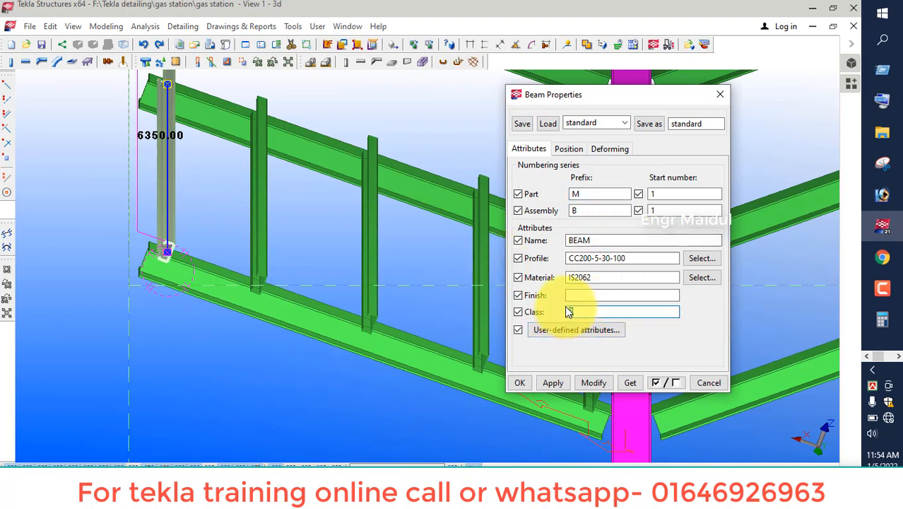
pyautogui.write('4')
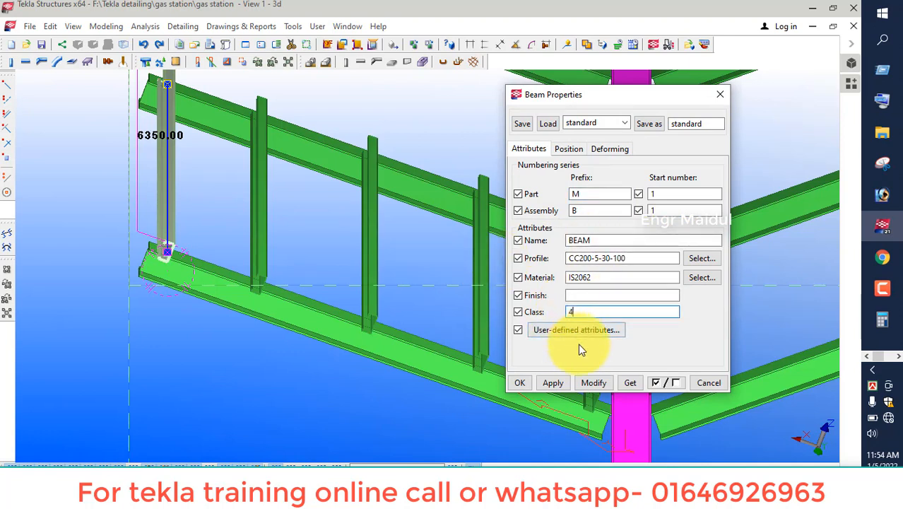
pyautogui.click(592, 384)
pyautogui.click(110, 207)
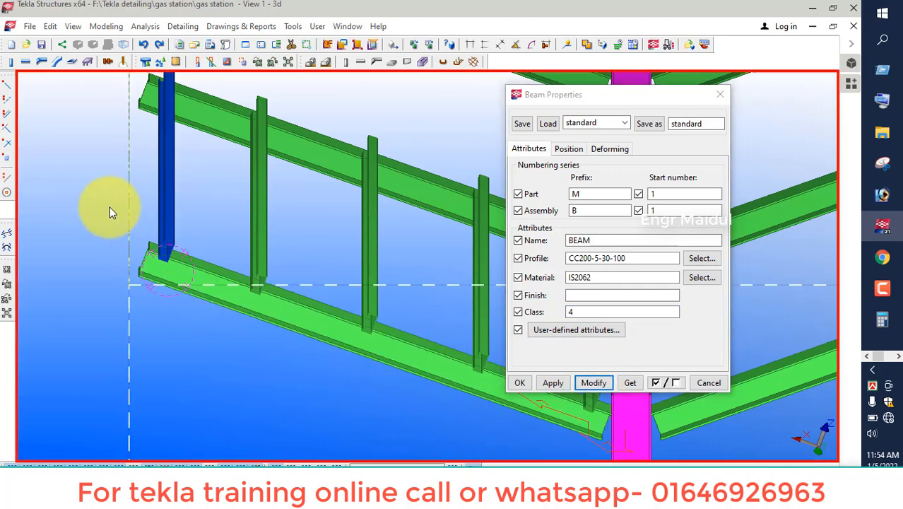
pyautogui.click(559, 383)
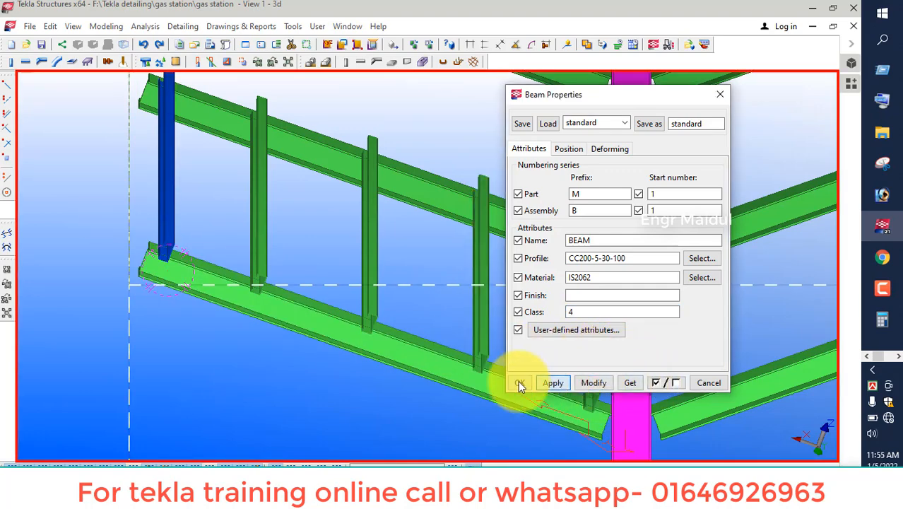
# Modify the other four CC200-5-30-100 beams on the same slope to class 4 and close the beam properties.
pyautogui.click(258, 223)
pyautogui.keyDown('shift'); pyautogui.click(369, 260); pyautogui.keyUp('shift')
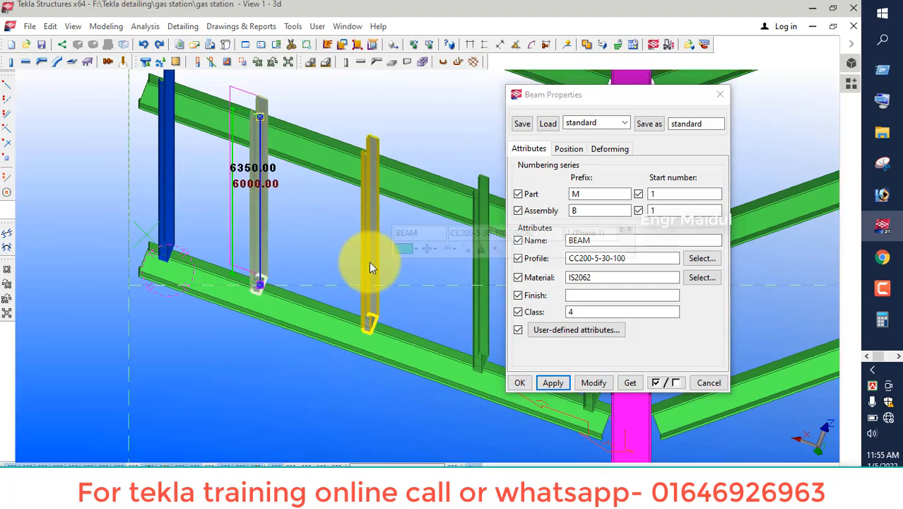
pyautogui.keyDown('shift'); pyautogui.click(487, 289); pyautogui.keyUp('shift')
pyautogui.scroll(-2, 205, 231)
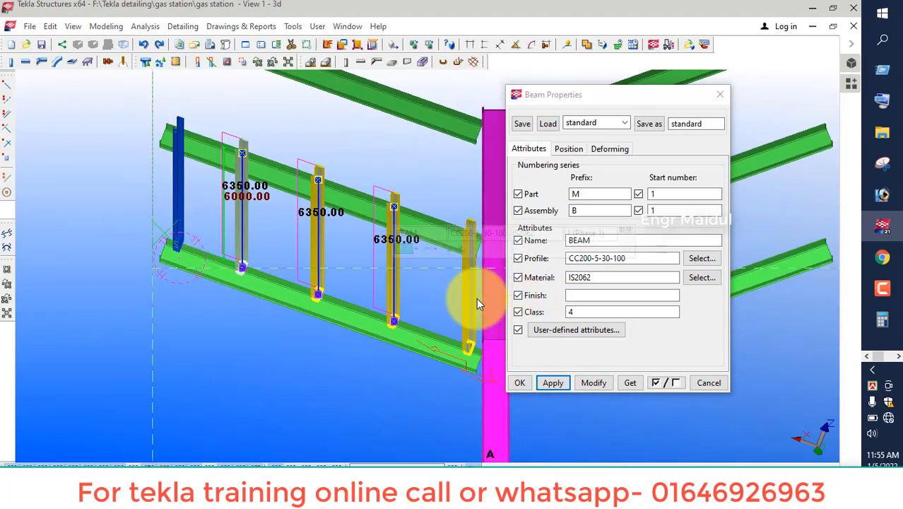
pyautogui.keyDown('shift'); pyautogui.click(469, 297); pyautogui.keyUp('shift')
pyautogui.click(586, 382)
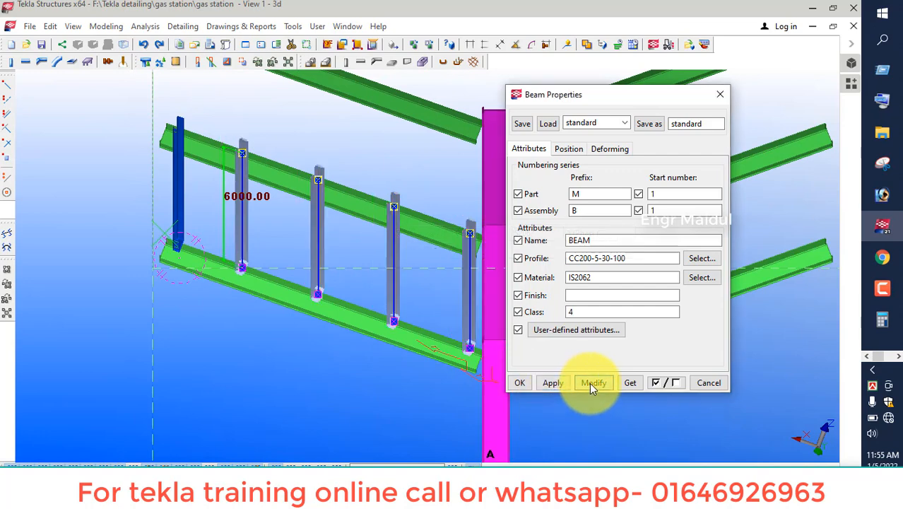
pyautogui.click(519, 382)
pyautogui.click(212, 280)
pyautogui.rightClick(110, 211)
pyautogui.click(121, 222)
# Mirror-copy the five class 4 beams about grid line 2 into the bay between grids 2 and 3.
pyautogui.scroll(-1, 259, 314)
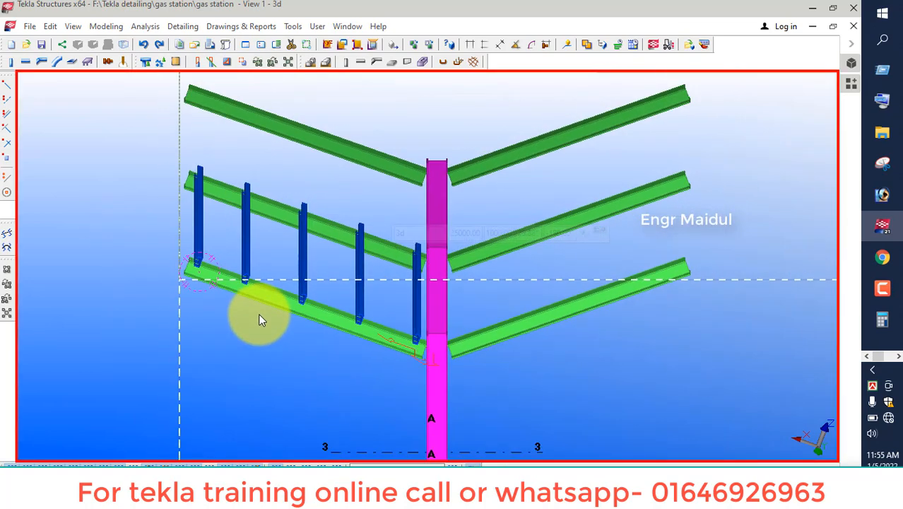
pyautogui.keyDown('ctrl'); pyautogui.moveTo(287, 319); pyautogui.dragTo(297, 344, button='middle'); pyautogui.keyUp('ctrl')
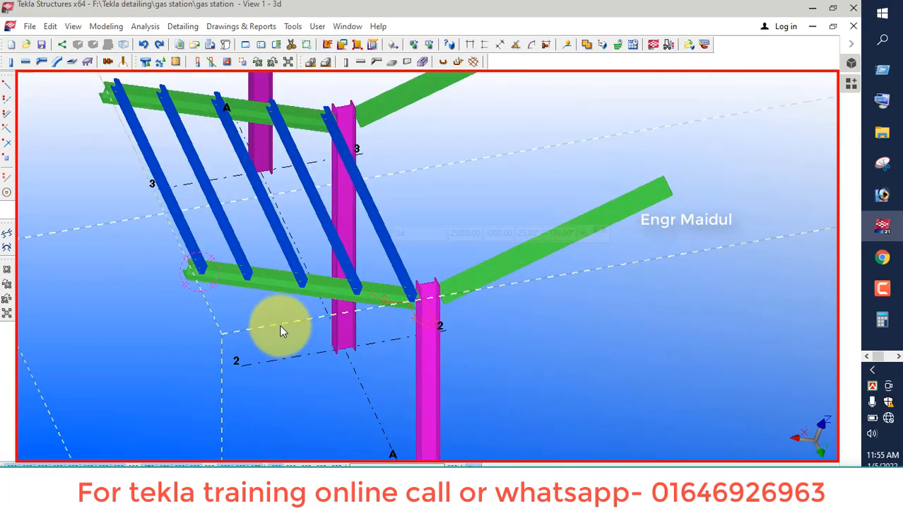
pyautogui.scroll(-1, 285, 328)
pyautogui.scroll(-2, 285, 322)
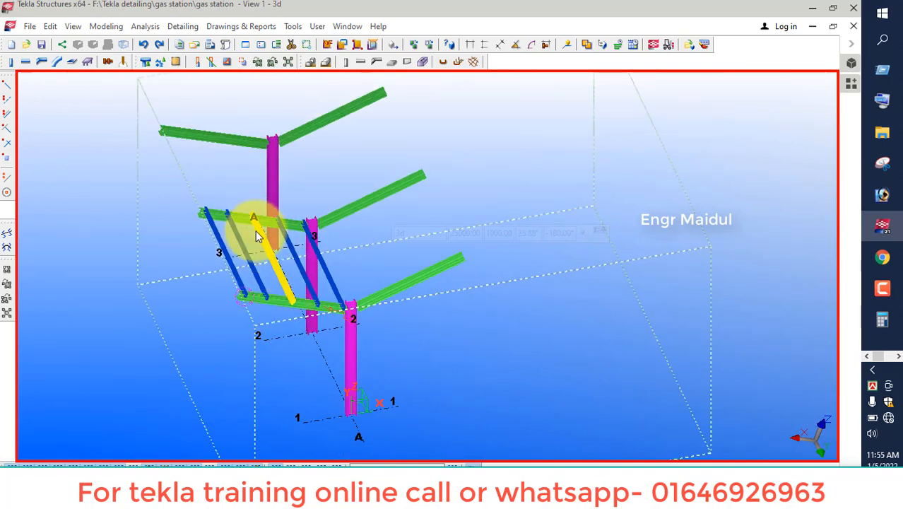
pyautogui.scroll(-2, 229, 261)
pyautogui.keyDown('ctrl'); pyautogui.moveTo(282, 282); pyautogui.dragTo(298, 293, button='middle'); pyautogui.keyUp('ctrl')
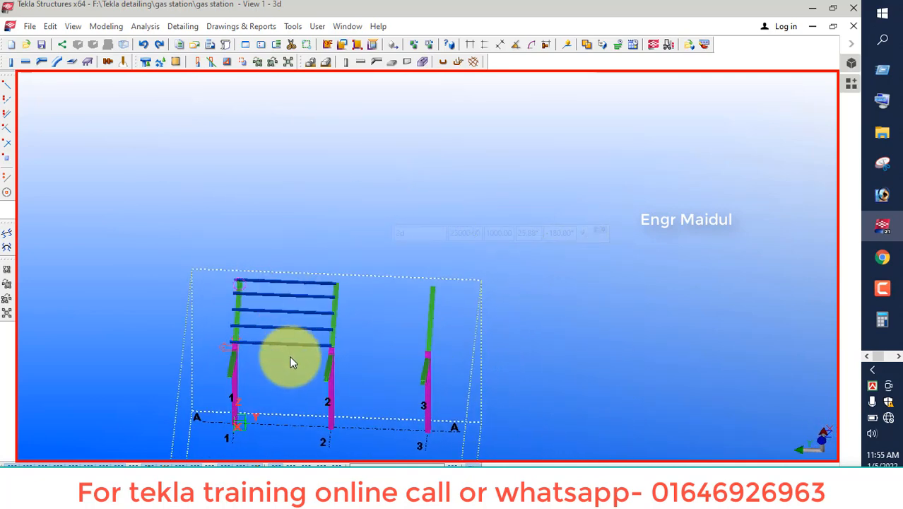
pyautogui.click(266, 278)
pyautogui.rightClick(303, 209)
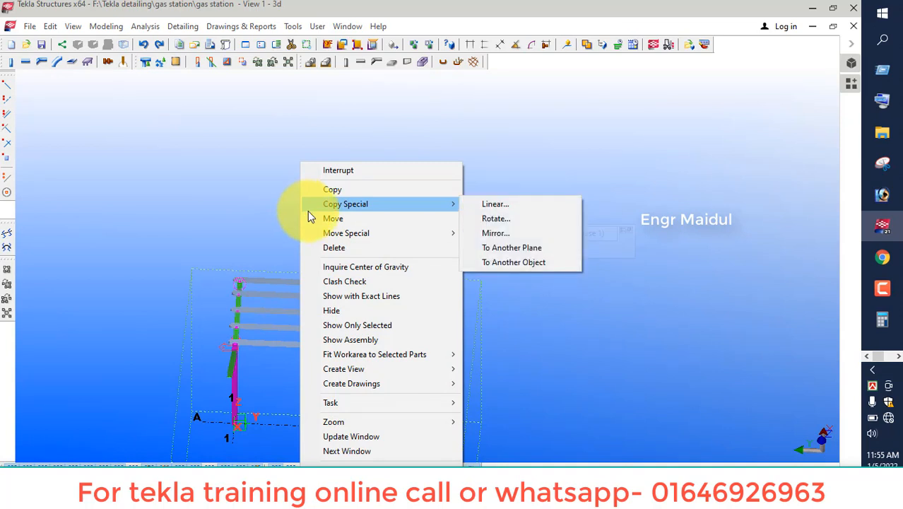
pyautogui.click(504, 232)
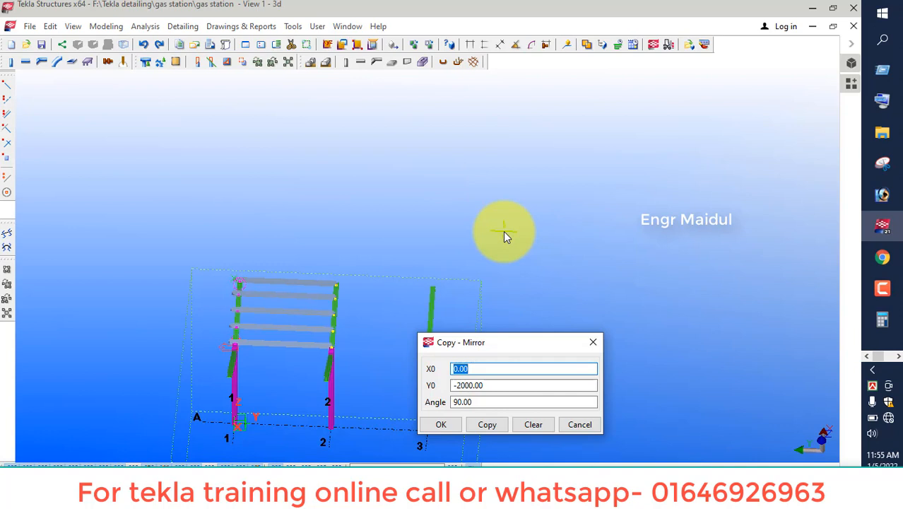
pyautogui.click(519, 420)
pyautogui.scroll(-3, 297, 212)
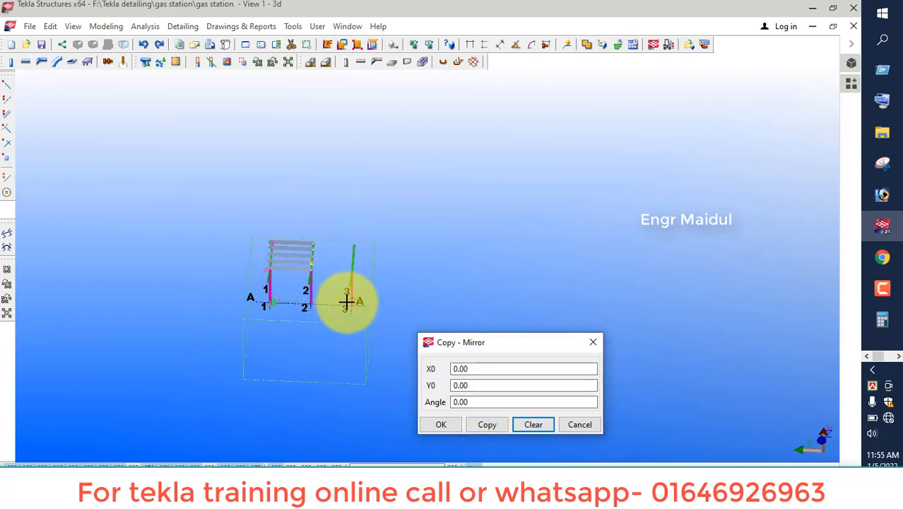
pyautogui.scroll(4, 341, 309)
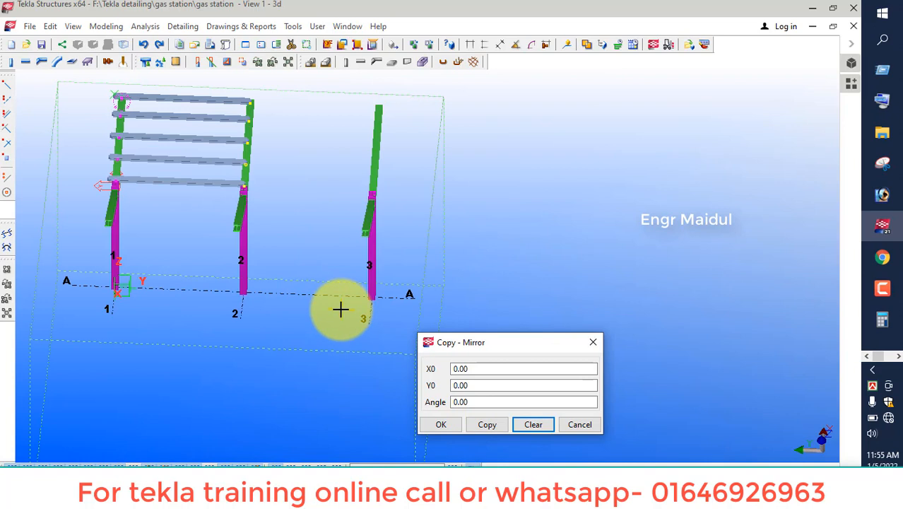
pyautogui.scroll(3, 245, 291)
pyautogui.click(234, 291)
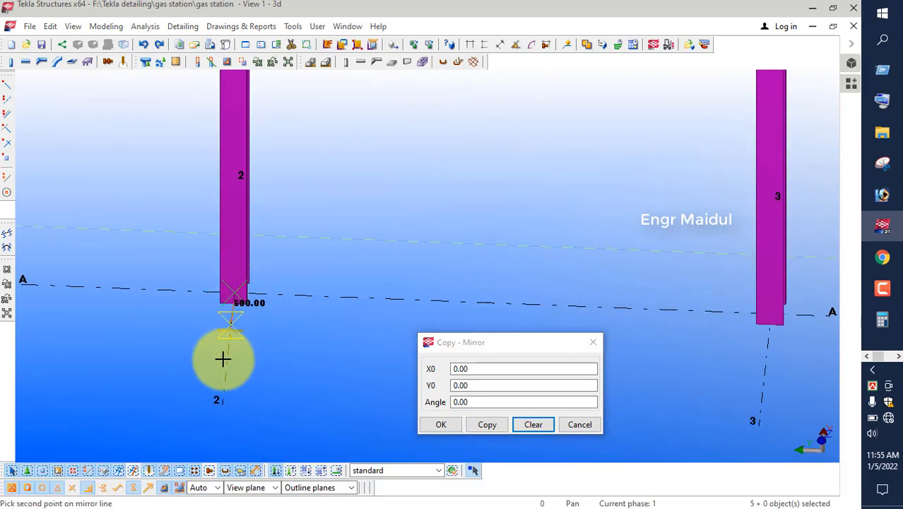
pyautogui.click(222, 403)
pyautogui.click(472, 425)
pyautogui.scroll(-5, 261, 277)
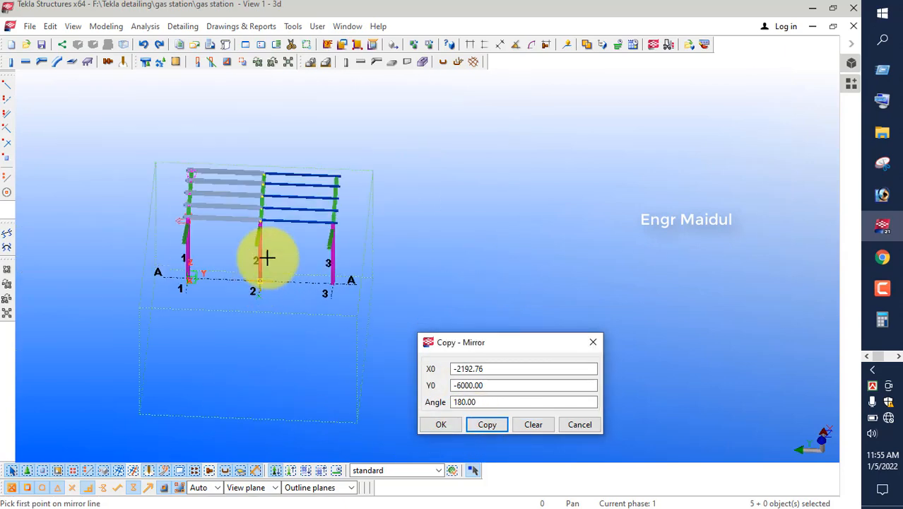
# Check the mirrored beam ends at grid 3, finish the mirror copy and fit the work area to the entire model.
pyautogui.scroll(8, 288, 216)
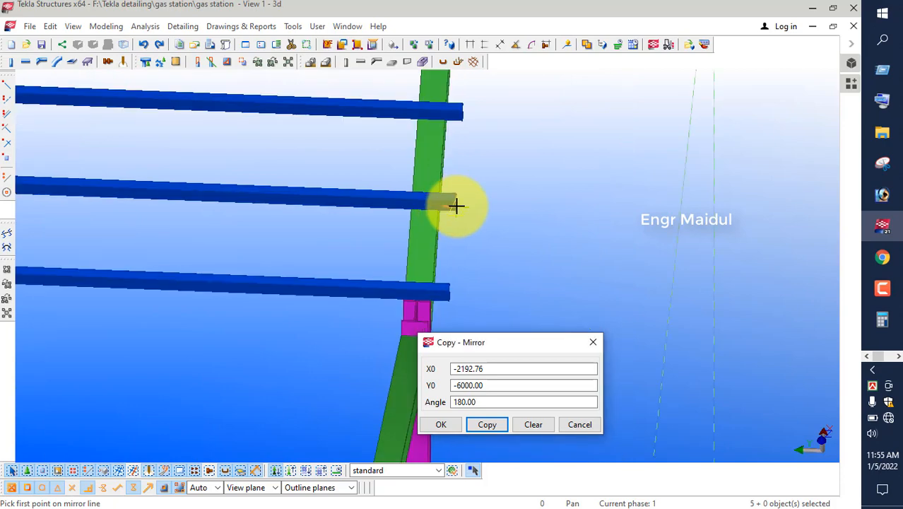
pyautogui.scroll(-2, 386, 187)
pyautogui.scroll(-3, 386, 188)
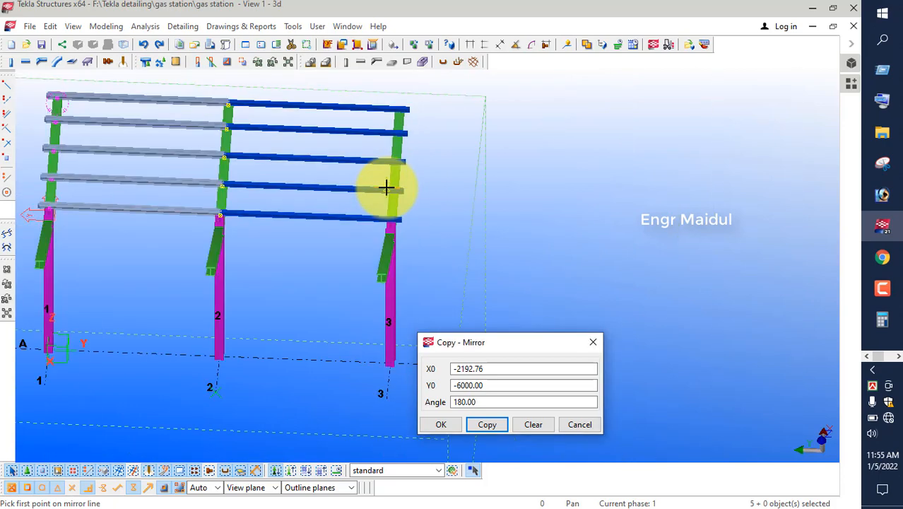
pyautogui.click(447, 421)
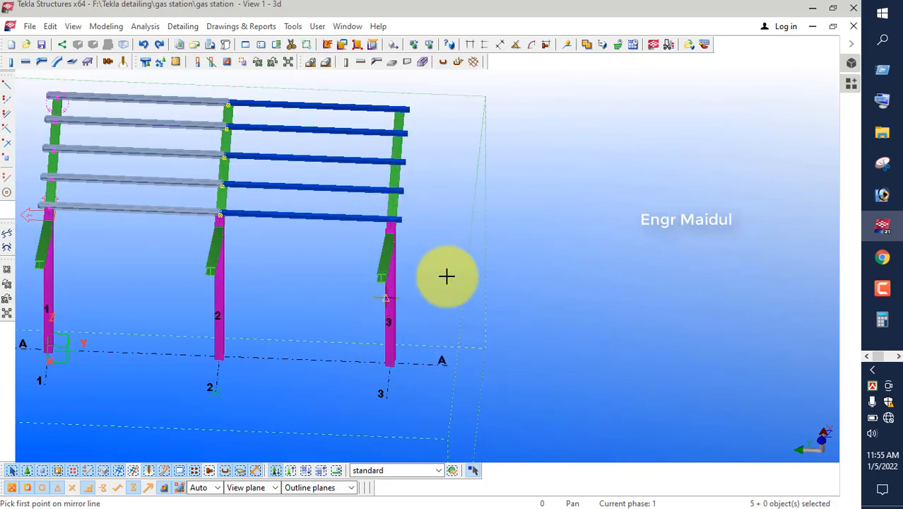
pyautogui.rightClick(451, 213)
pyautogui.click(456, 215)
pyautogui.rightClick(450, 208)
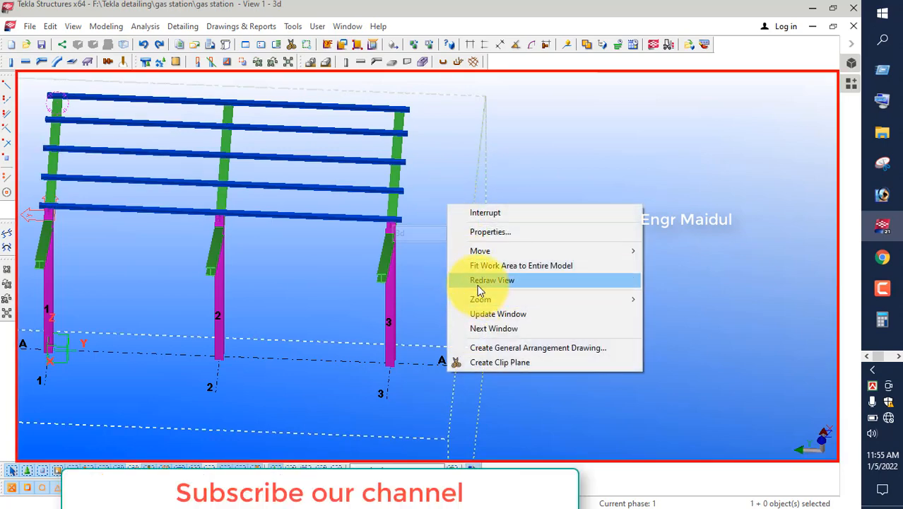
pyautogui.click(481, 265)
# Search the component catalog for 119.
pyautogui.keyDown('ctrl'); pyautogui.moveTo(281, 261); pyautogui.dragTo(423, 262, button='middle'); pyautogui.keyUp('ctrl')
pyautogui.scroll(8, 280, 175)
pyautogui.scroll(5, 239, 323)
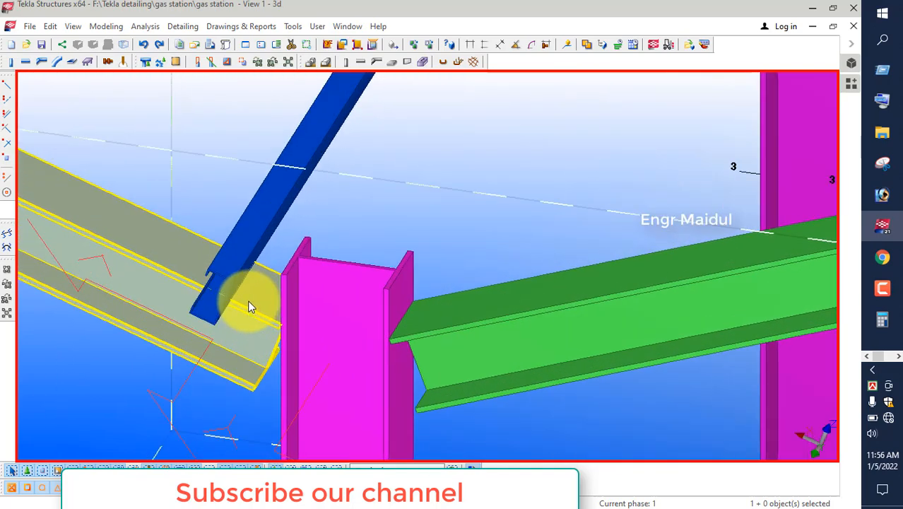
pyautogui.click(848, 92)
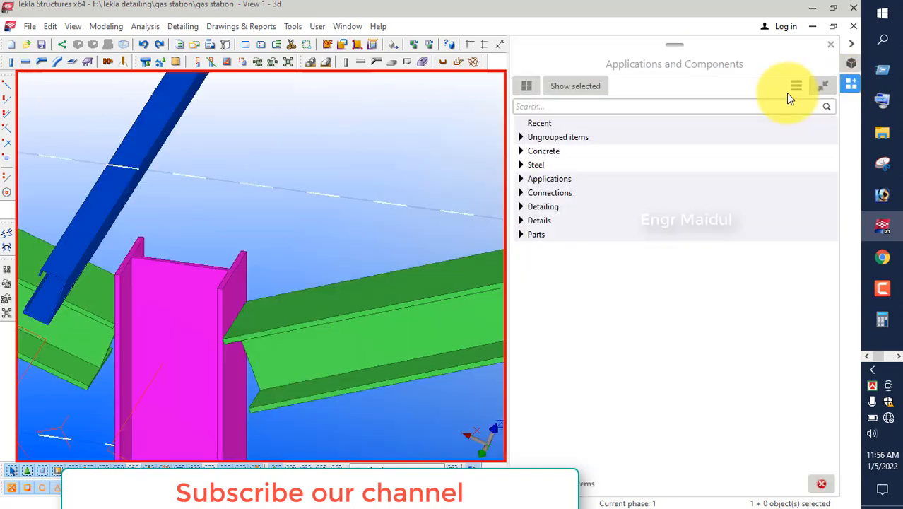
pyautogui.click(680, 109)
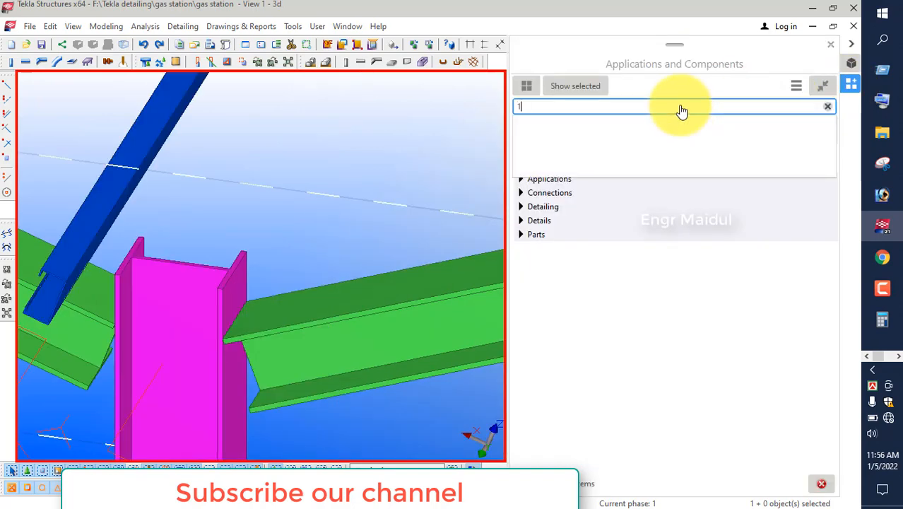
pyautogui.write('119')
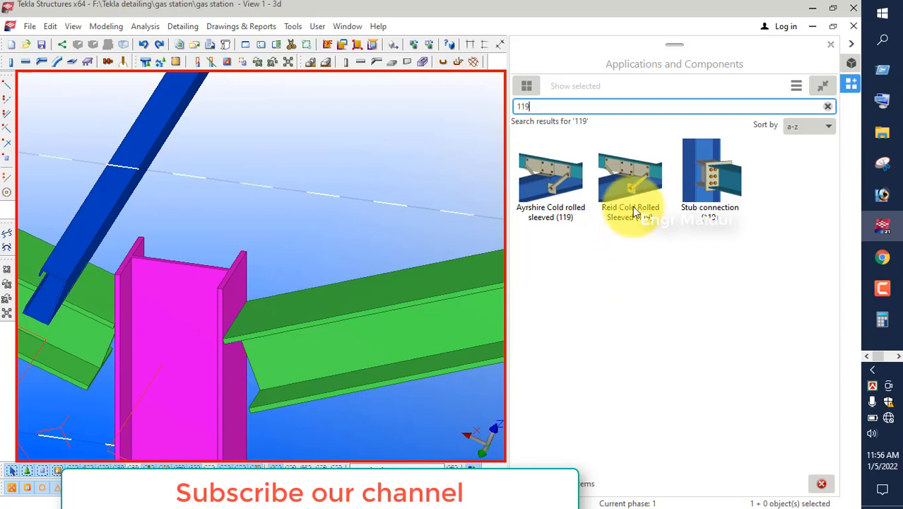
# Apply the Reid Cold Rolled Sleeved (119) connection between the green sloping beam and the blue beam end beside the magenta column.
pyautogui.click(631, 186)
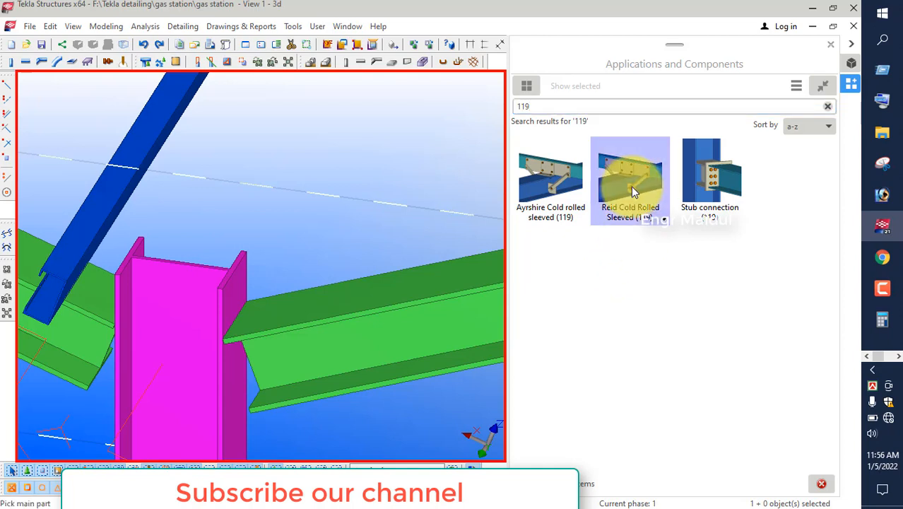
pyautogui.click(93, 292)
pyautogui.click(83, 265)
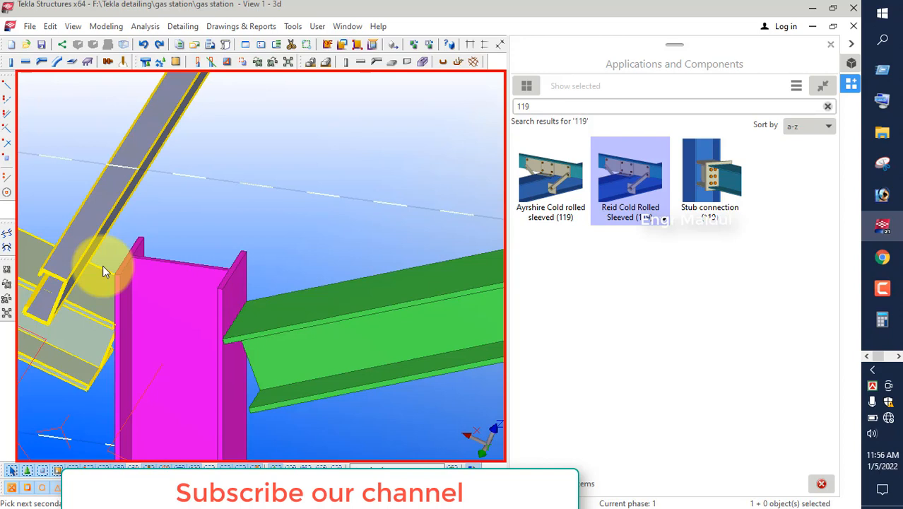
pyautogui.middleClick(103, 266)
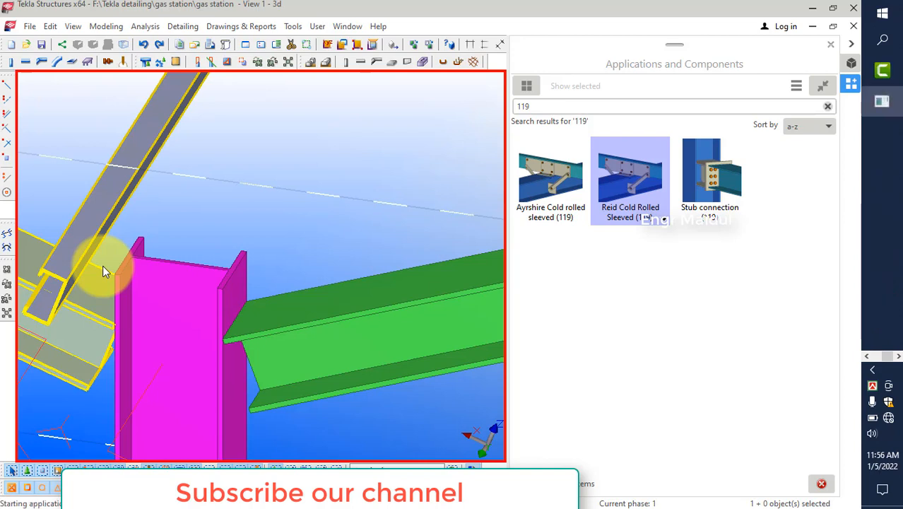
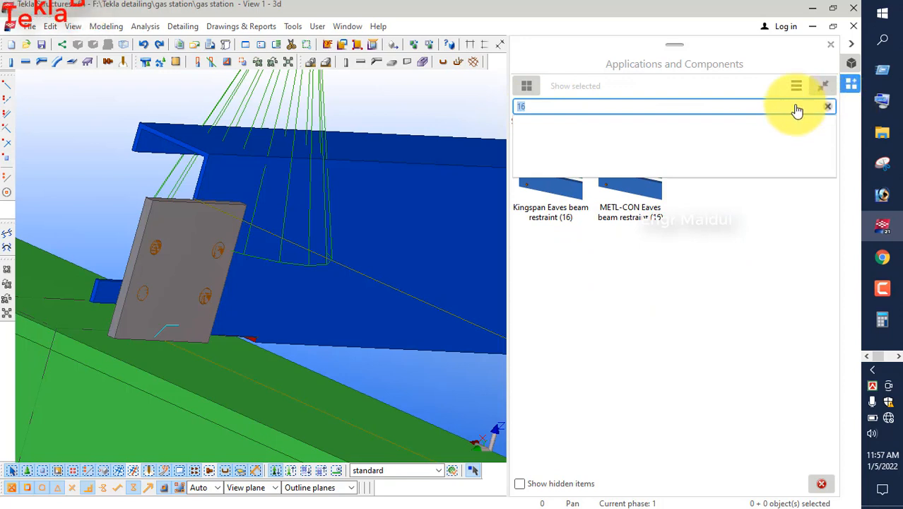
# Clear the component search and try the Albion Cold rolled sleeved (118) connection between the green sloping beam and the blue beam beside the column.
pyautogui.click(828, 107)
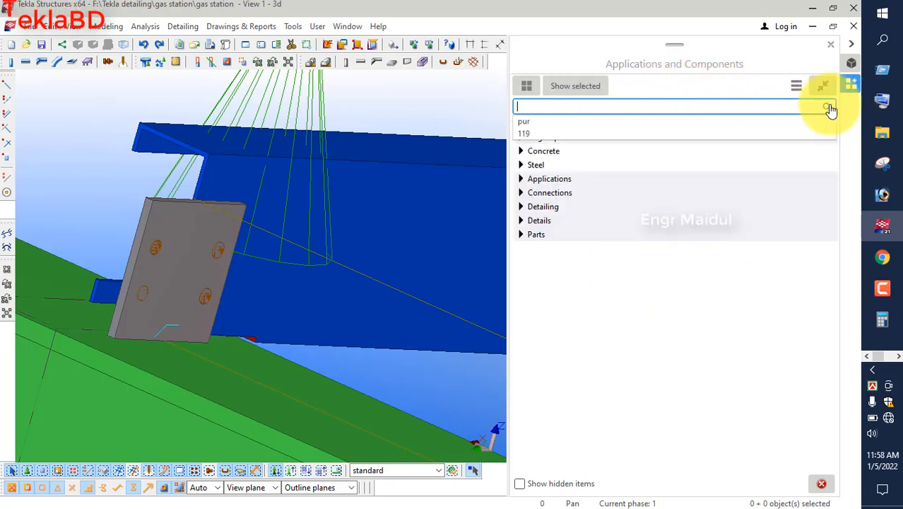
pyautogui.click(523, 193)
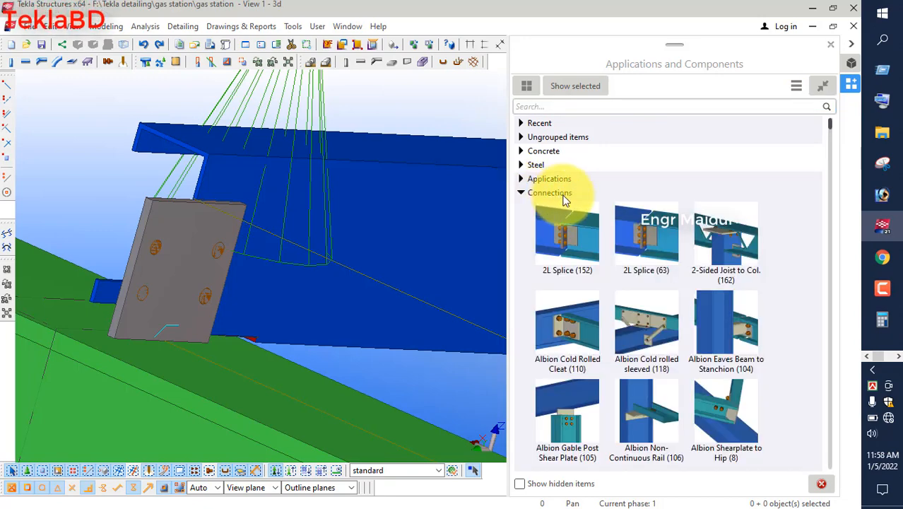
pyautogui.click(633, 339)
pyautogui.scroll(-2, 85, 259)
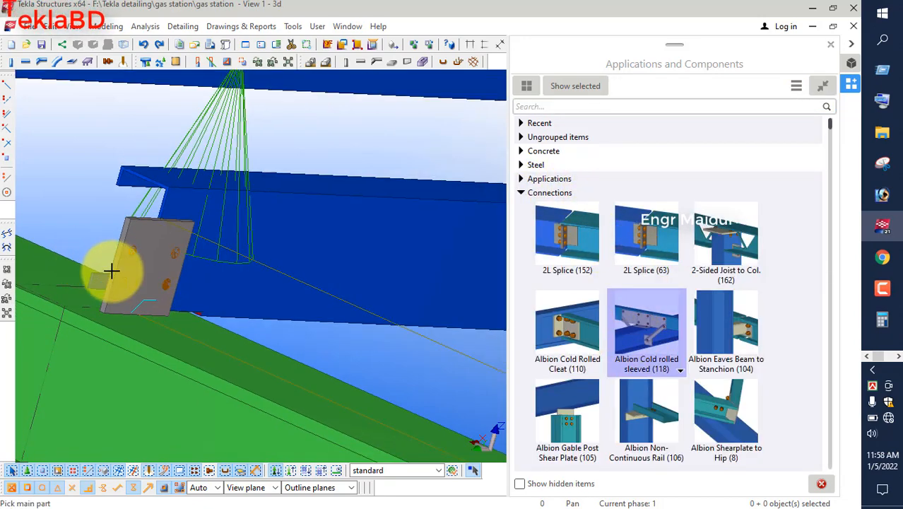
pyautogui.scroll(-2, 130, 266)
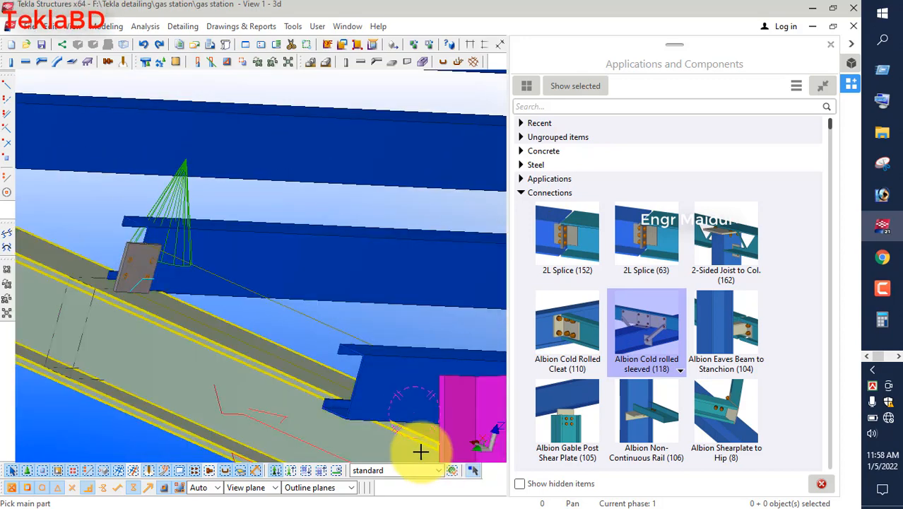
pyautogui.click(414, 441)
pyautogui.click(405, 404)
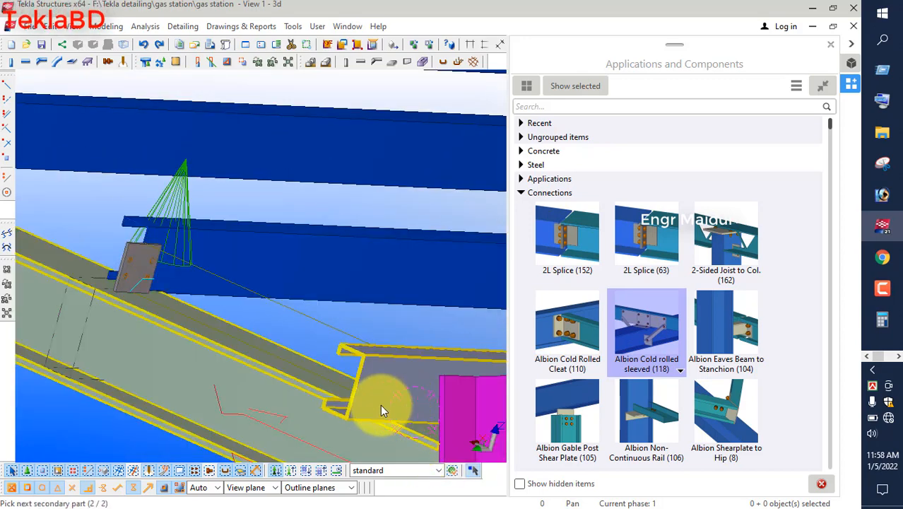
pyautogui.click(222, 329)
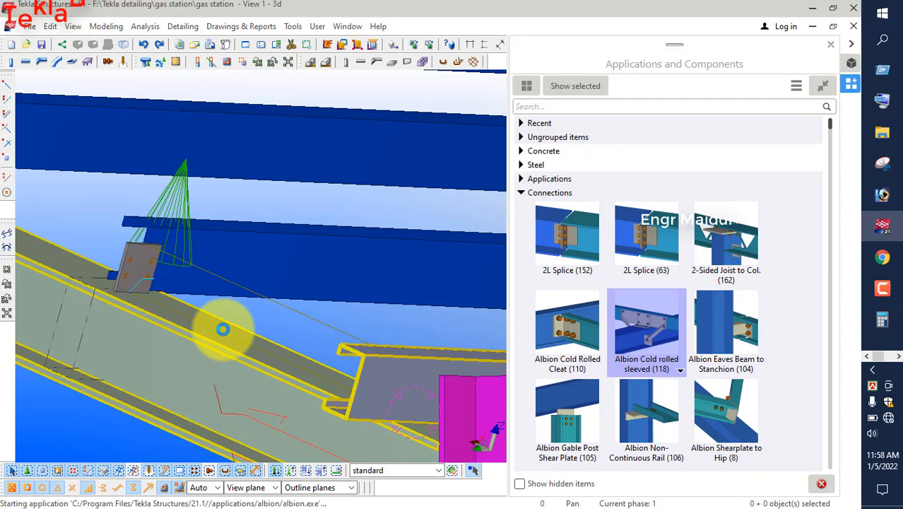
pyautogui.scroll(-1, 223, 329)
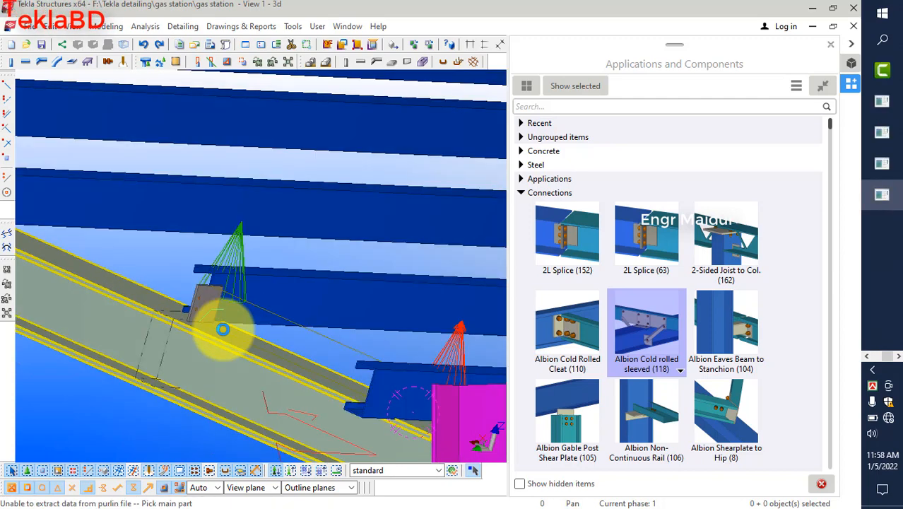
pyautogui.rightClick(324, 250)
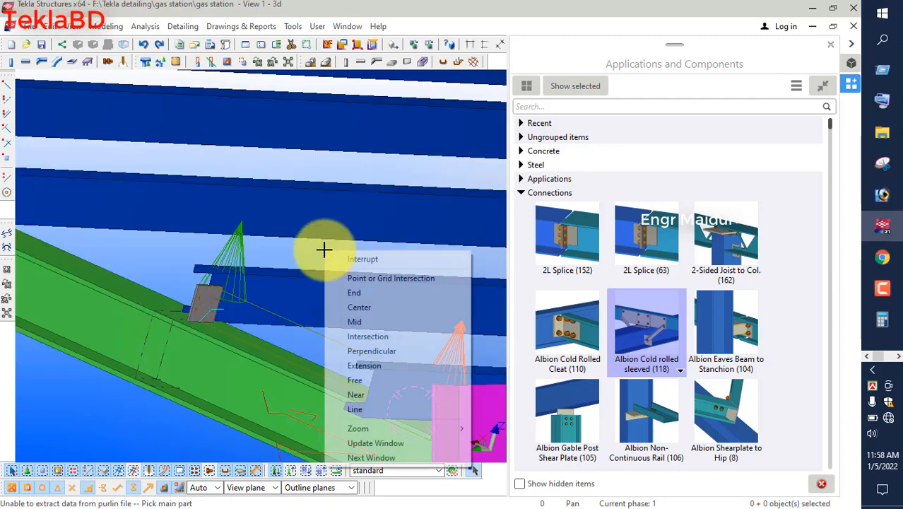
pyautogui.click(342, 257)
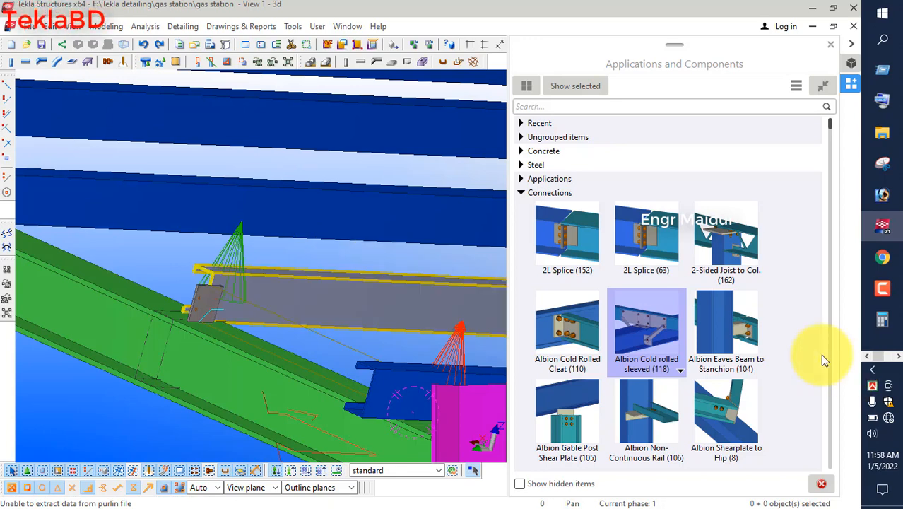
# Try the Ayrshire Cold rolled overlap (126) connection between the green sloping beam and the blue beam above the plated one, and delete the trial connections.
pyautogui.scroll(-1, 732, 321)
pyautogui.scroll(-2, 734, 327)
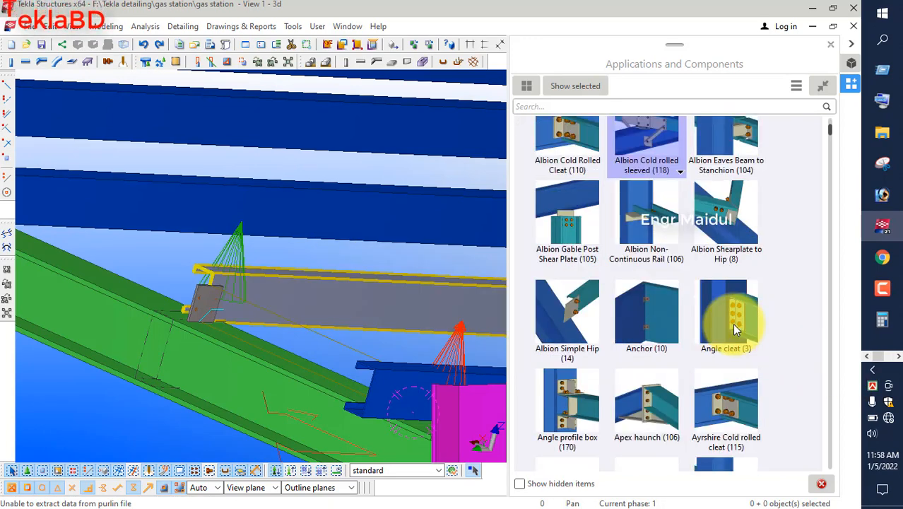
pyautogui.scroll(-1, 732, 323)
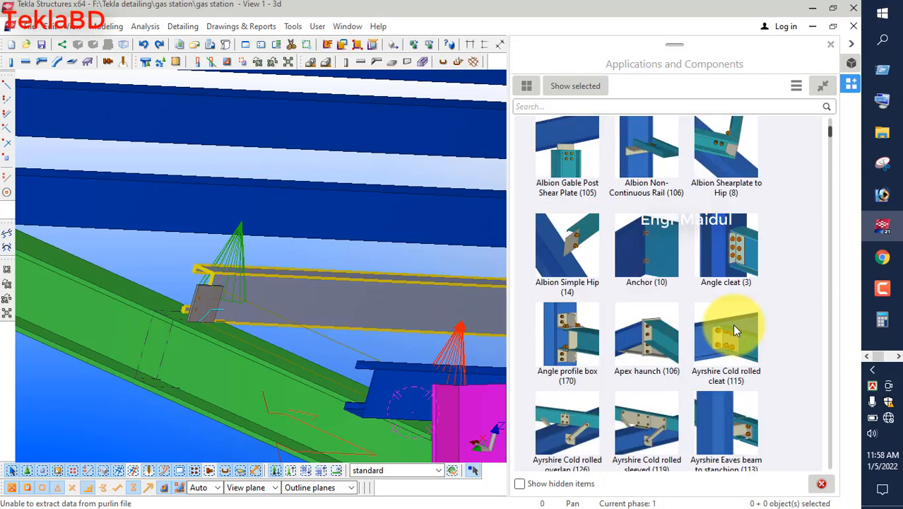
pyautogui.scroll(-2, 733, 324)
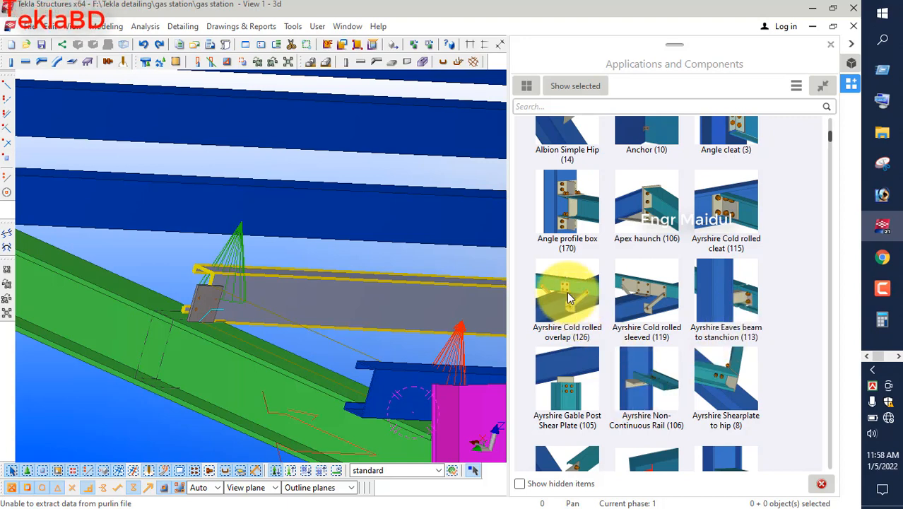
pyautogui.click(576, 314)
pyautogui.click(107, 273)
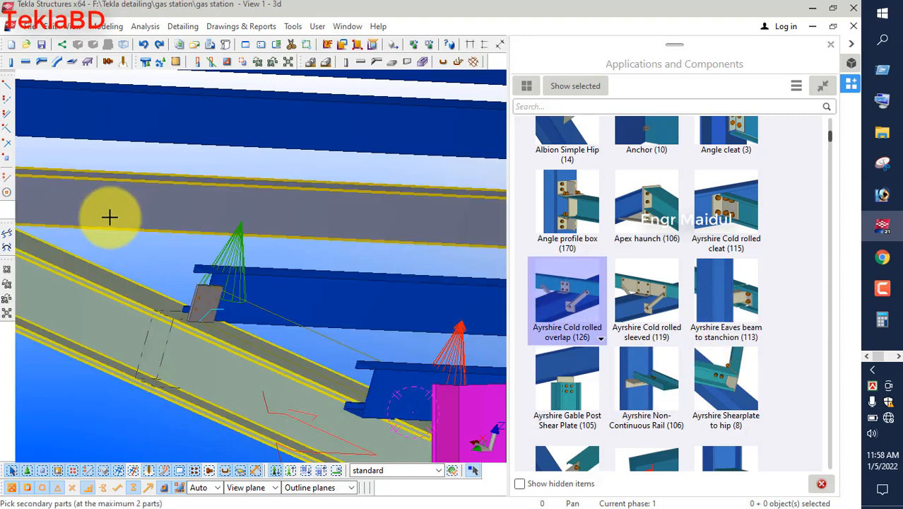
pyautogui.click(111, 214)
pyautogui.scroll(-2, 179, 234)
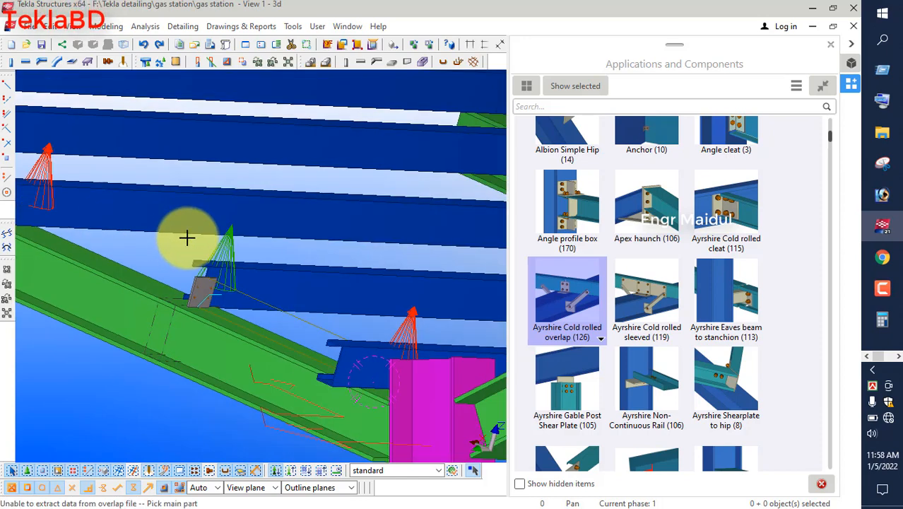
pyautogui.rightClick(187, 170)
pyautogui.click(201, 181)
pyautogui.click(45, 159)
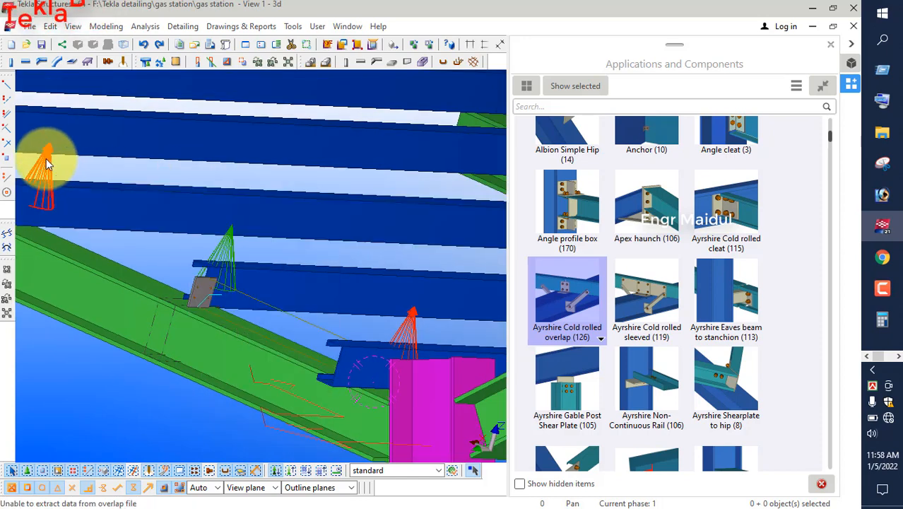
pyautogui.press('Delete')
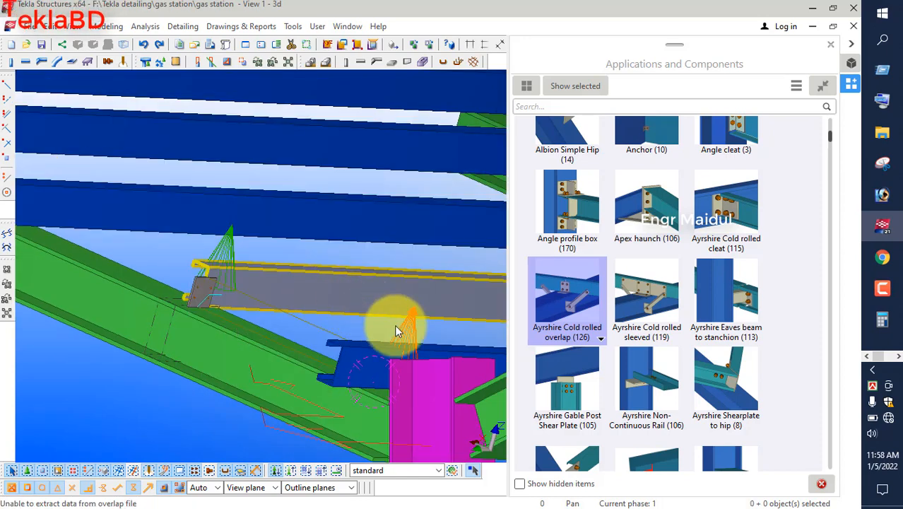
# Try the BW Cold rolled overlap (136) connection between the green sloping beam and the same blue beam, and delete the trial connection.
pyautogui.click(643, 301)
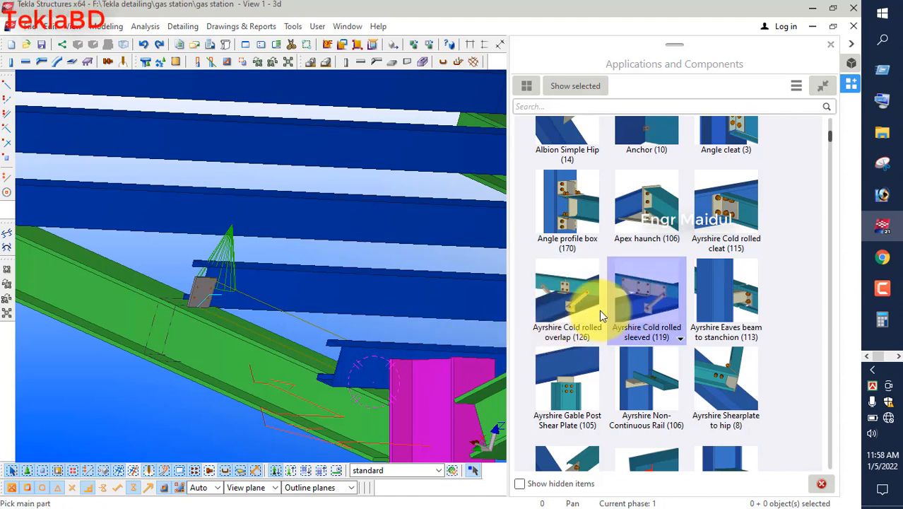
pyautogui.scroll(-2, 630, 285)
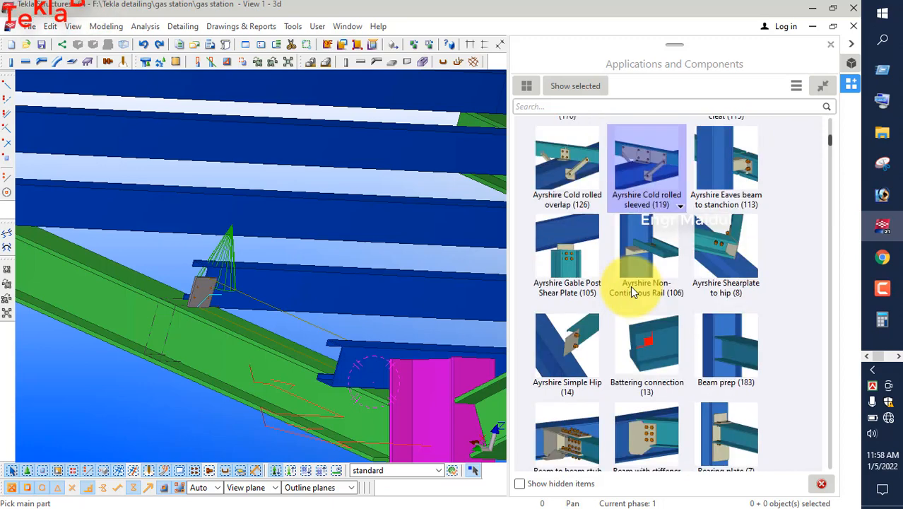
pyautogui.scroll(-3, 630, 285)
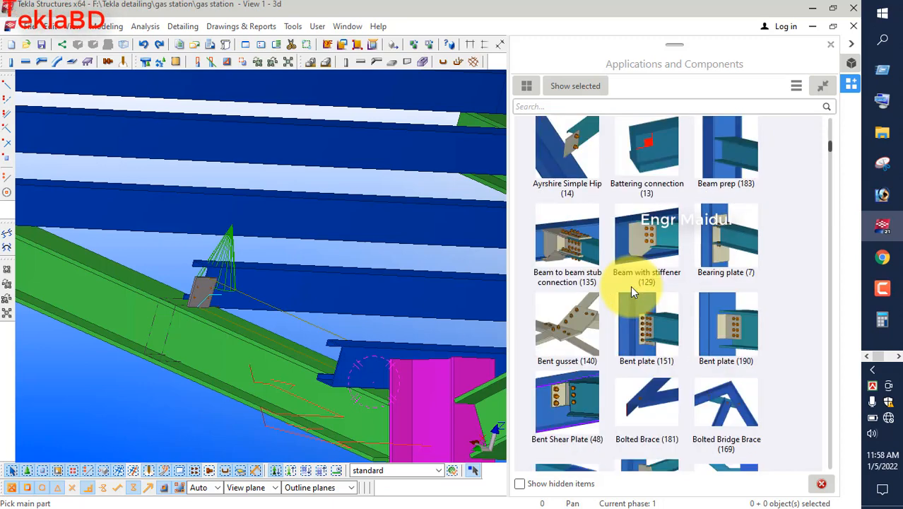
pyautogui.scroll(-4, 631, 285)
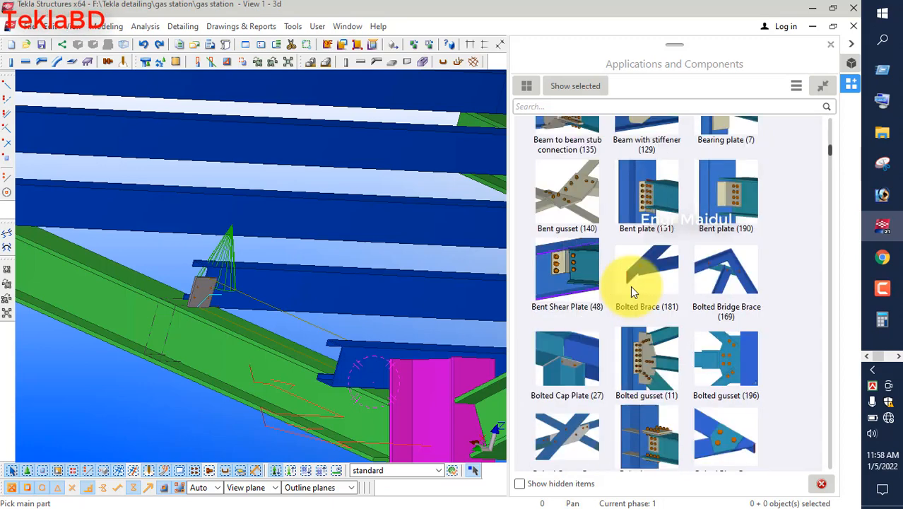
pyautogui.scroll(-2, 630, 286)
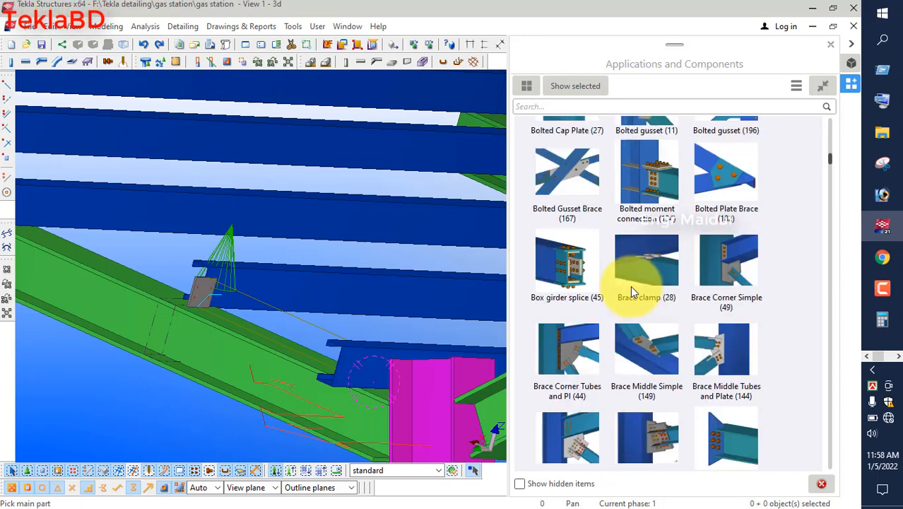
pyautogui.scroll(-2, 630, 285)
pyautogui.scroll(-1, 631, 286)
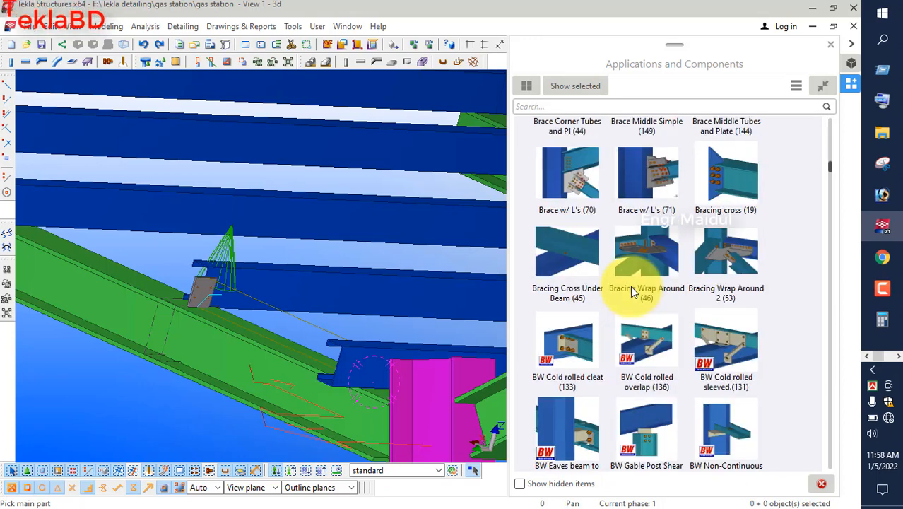
pyautogui.click(286, 329)
pyautogui.click(85, 209)
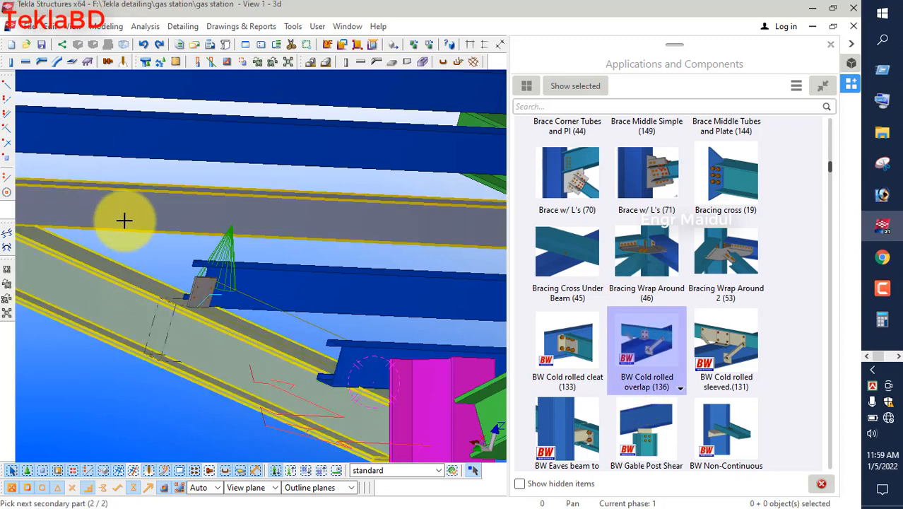
pyautogui.middleClick(178, 242)
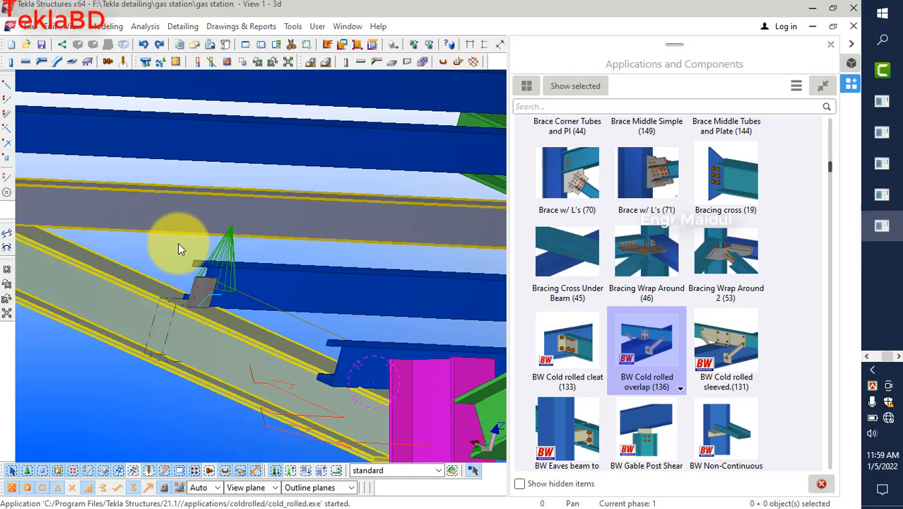
pyautogui.rightClick(180, 240)
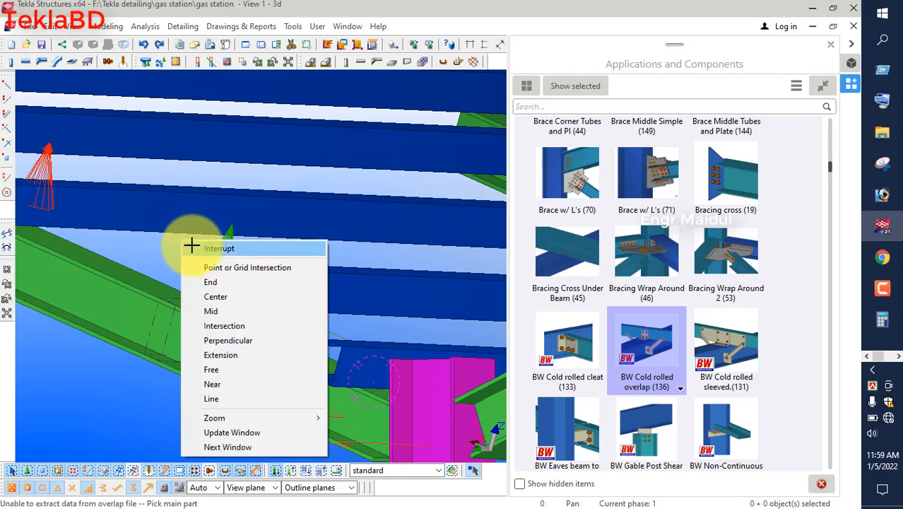
pyautogui.click(193, 247)
pyautogui.doubleClick(51, 158)
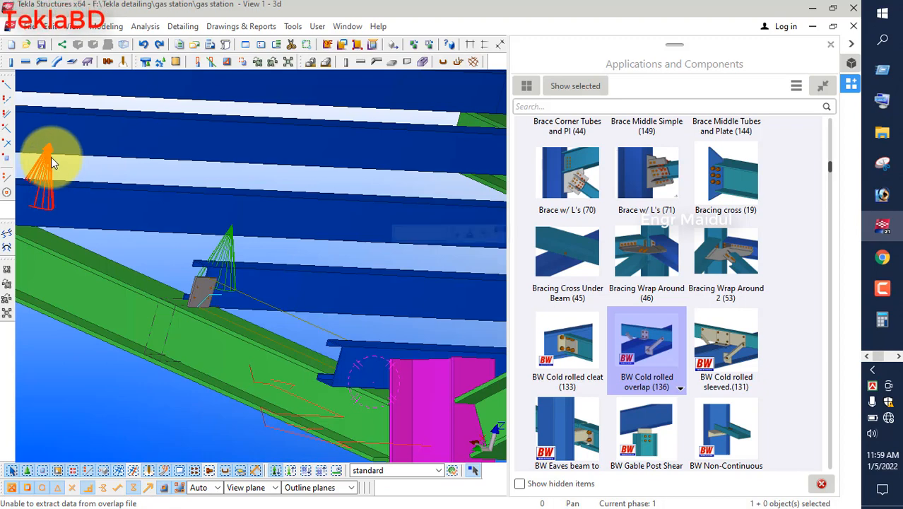
pyautogui.press('Delete')
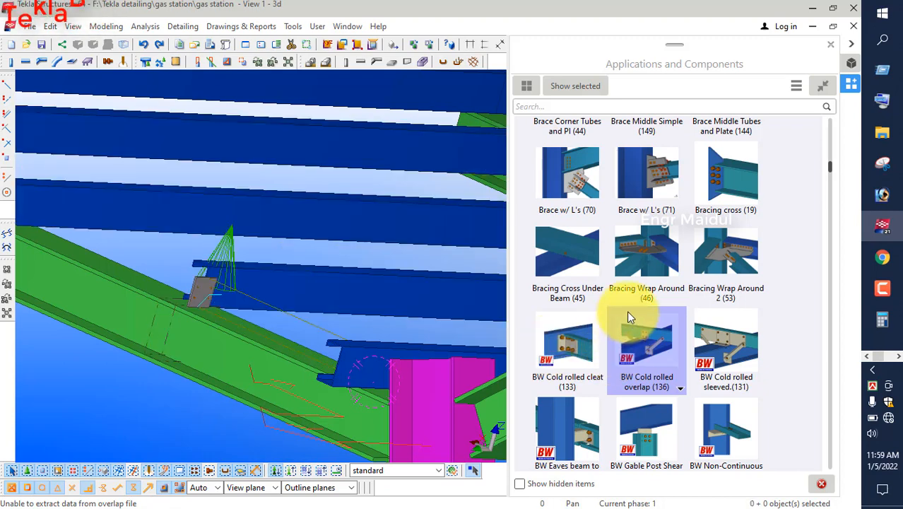
# Apply the Cold rolled overlap connection between the green sloping beam and the blue purlin above the plated one.
pyautogui.scroll(-1, 637, 321)
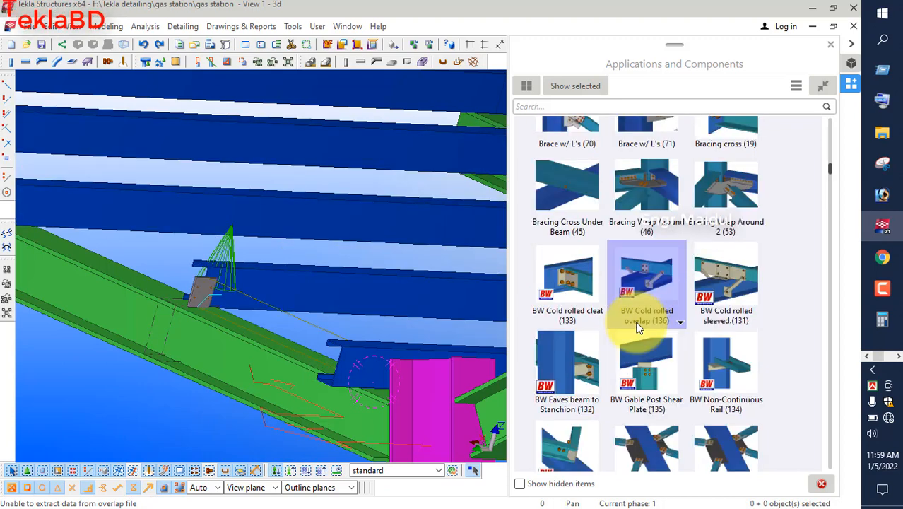
pyautogui.scroll(-2, 638, 327)
pyautogui.scroll(-3, 638, 328)
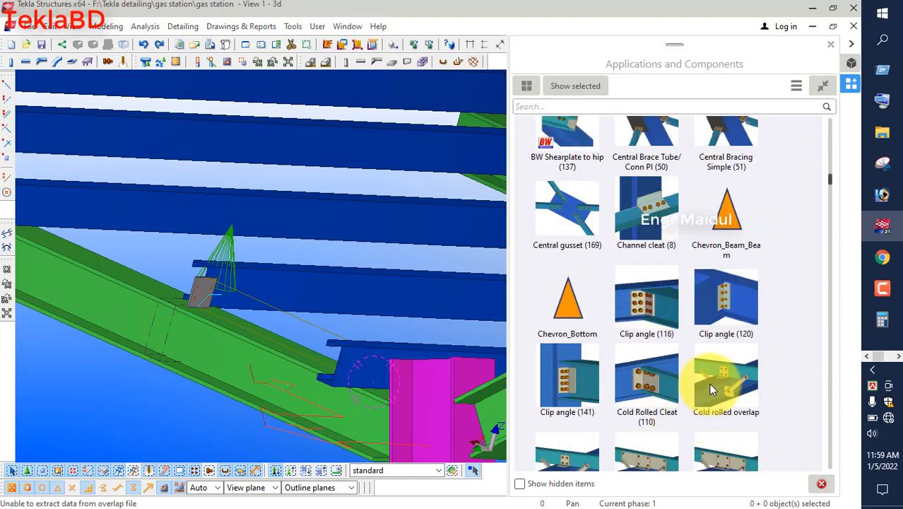
pyautogui.click(709, 384)
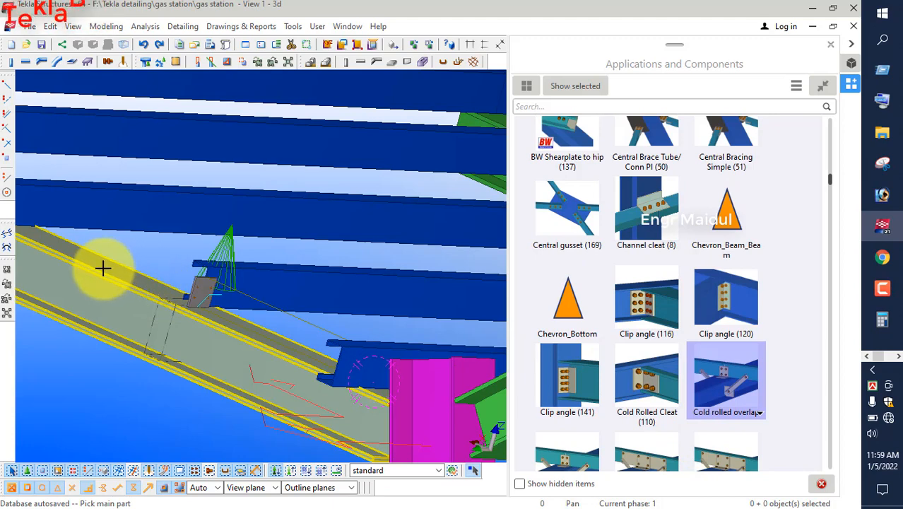
pyautogui.click(103, 267)
pyautogui.click(114, 232)
pyautogui.middleClick(119, 234)
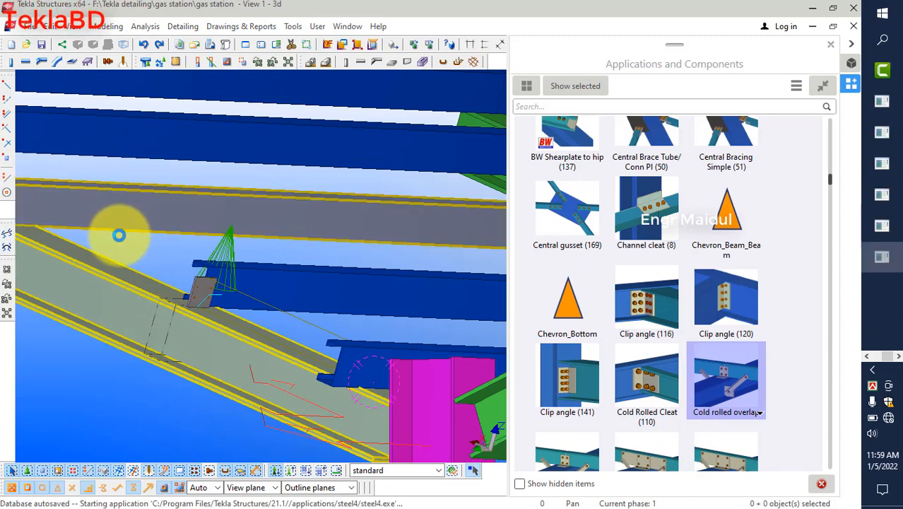
pyautogui.scroll(-3, 119, 235)
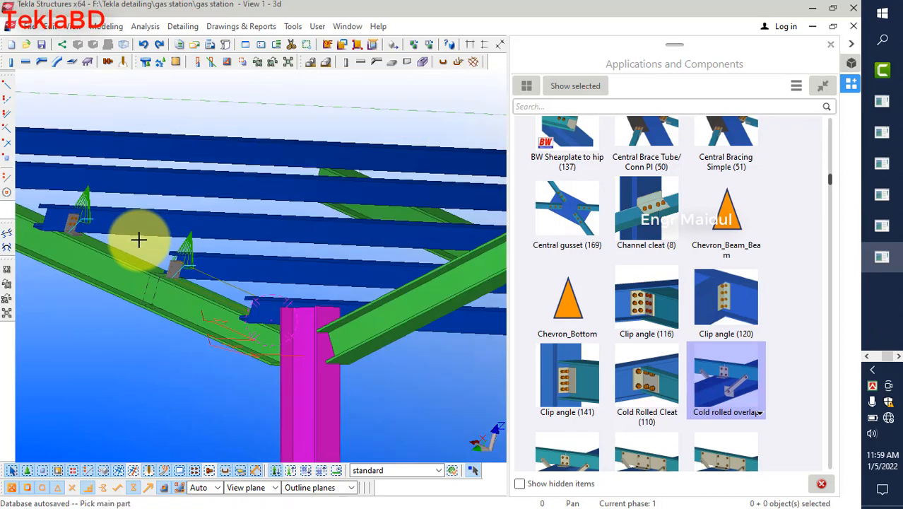
pyautogui.scroll(4, 60, 228)
pyautogui.scroll(-3, 73, 234)
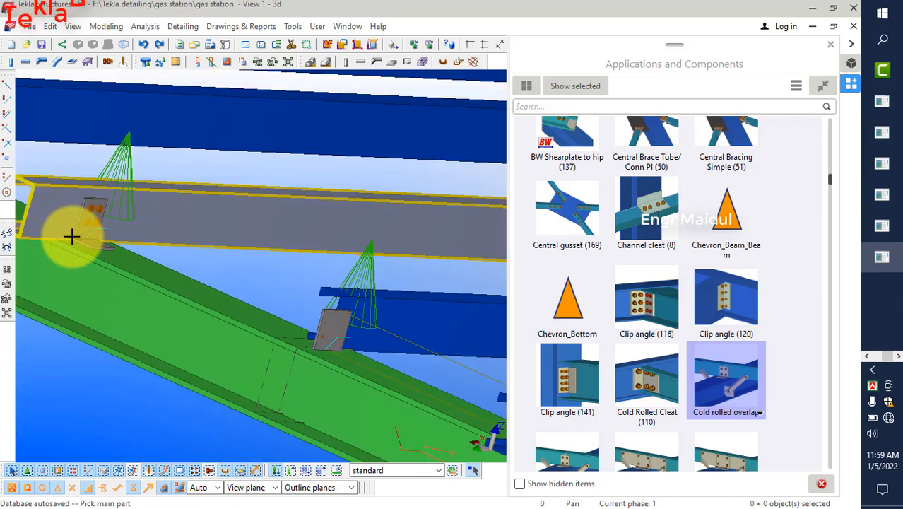
pyautogui.rightClick(238, 265)
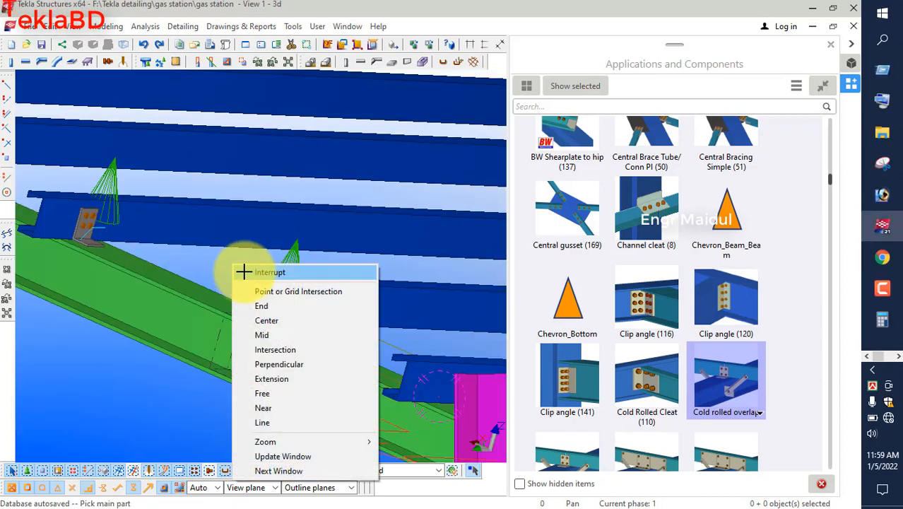
pyautogui.click(248, 271)
# Check the type of the older plate connection on the purlin next below and delete that Purlin 1 (61) connection.
pyautogui.doubleClick(263, 309)
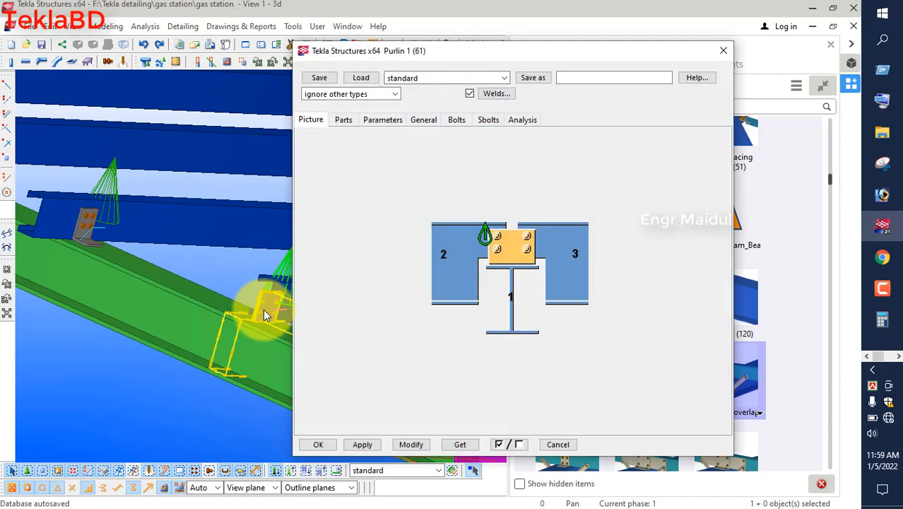
pyautogui.click(723, 54)
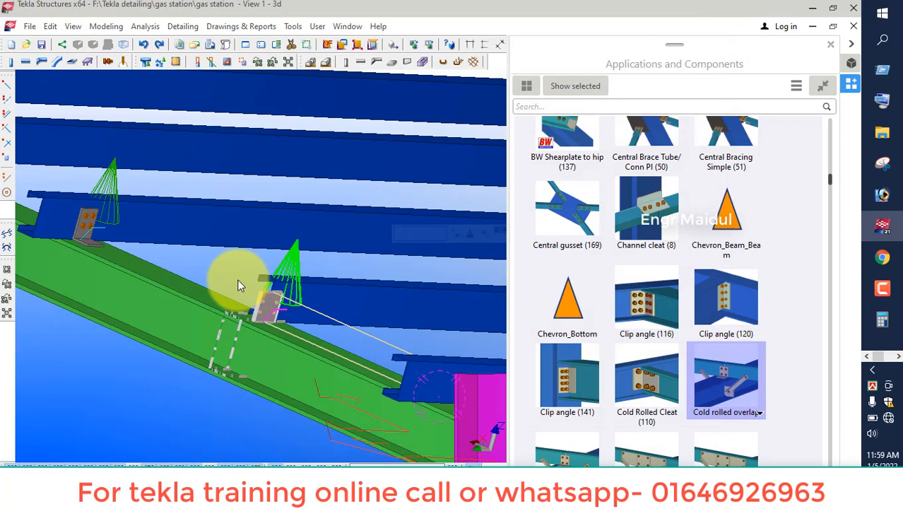
pyautogui.press('Delete')
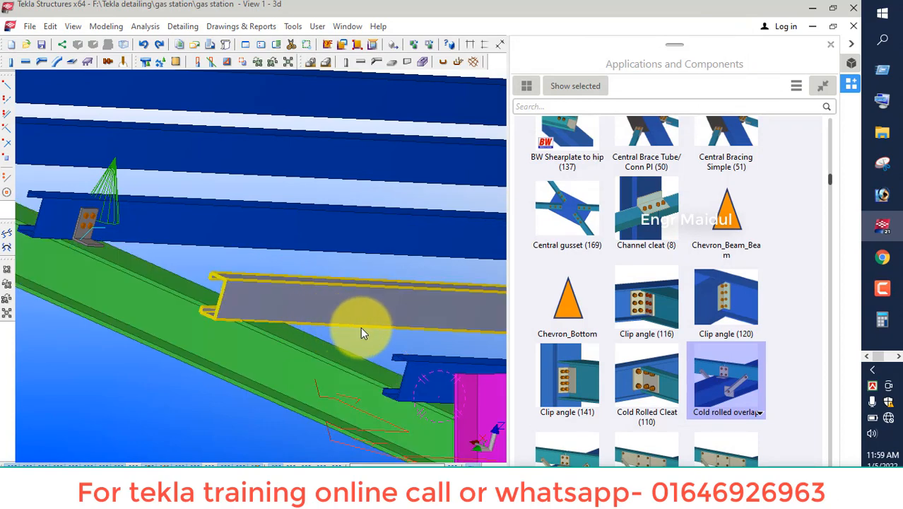
# Apply the Cold rolled overlap connection from the green sloping beam to the unconnected purlin and to the one beside the magenta column.
pyautogui.click(717, 382)
pyautogui.click(310, 353)
pyautogui.click(275, 310)
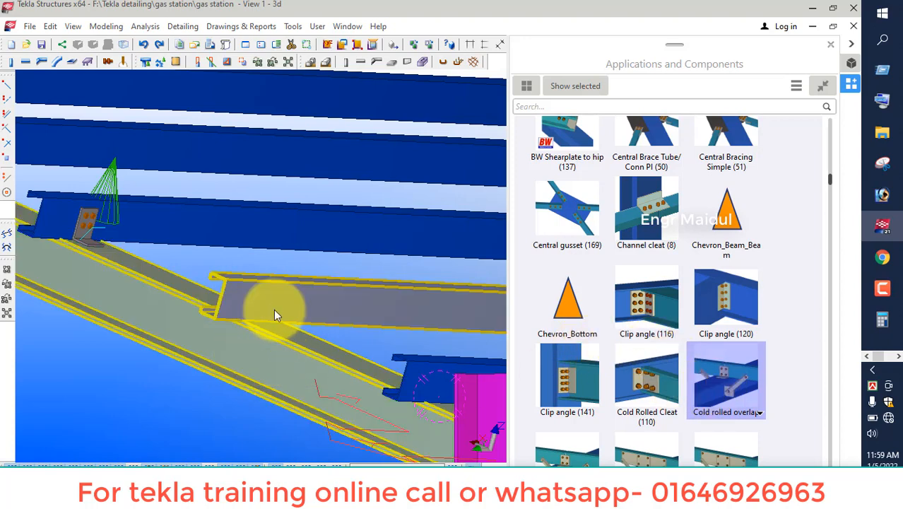
pyautogui.middleClick(297, 335)
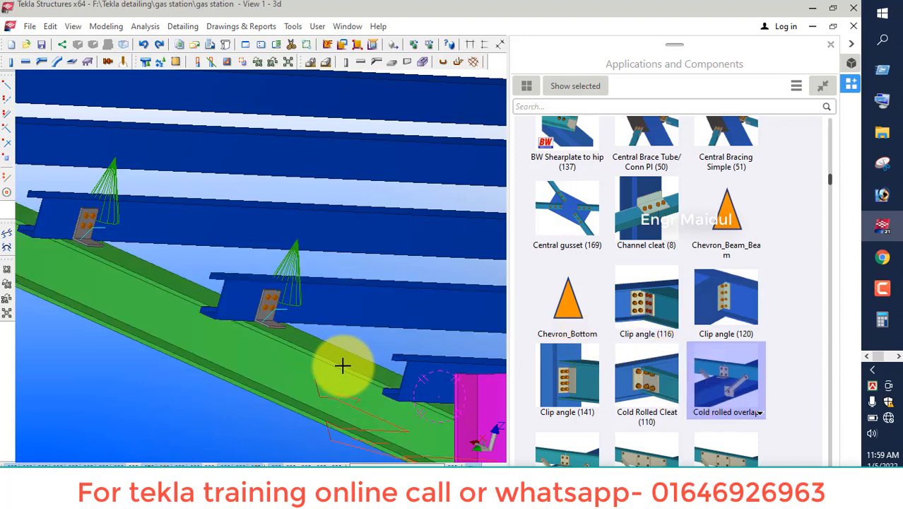
pyautogui.click(389, 418)
pyautogui.click(420, 396)
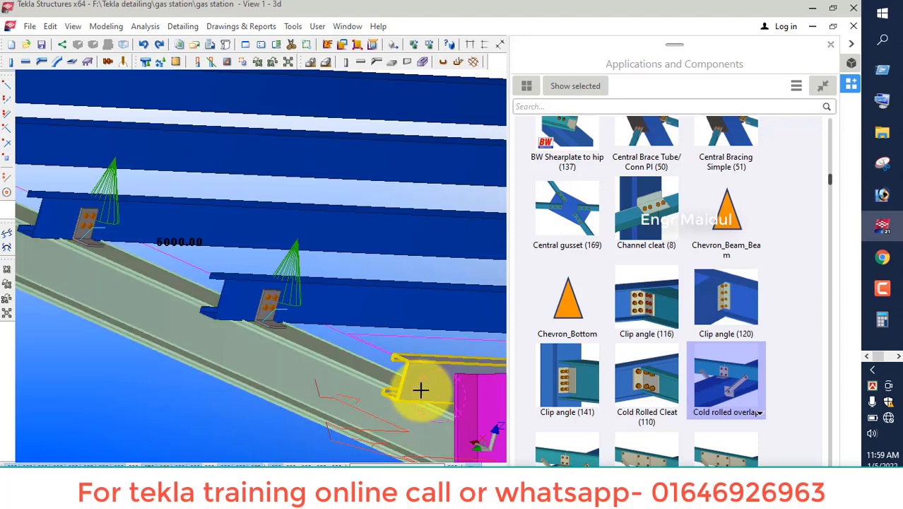
pyautogui.middleClick(414, 396)
# Apply the Cold rolled overlap connection from the green sloping beam to the next two unconnected purlins up the slope.
pyautogui.scroll(-3, 405, 406)
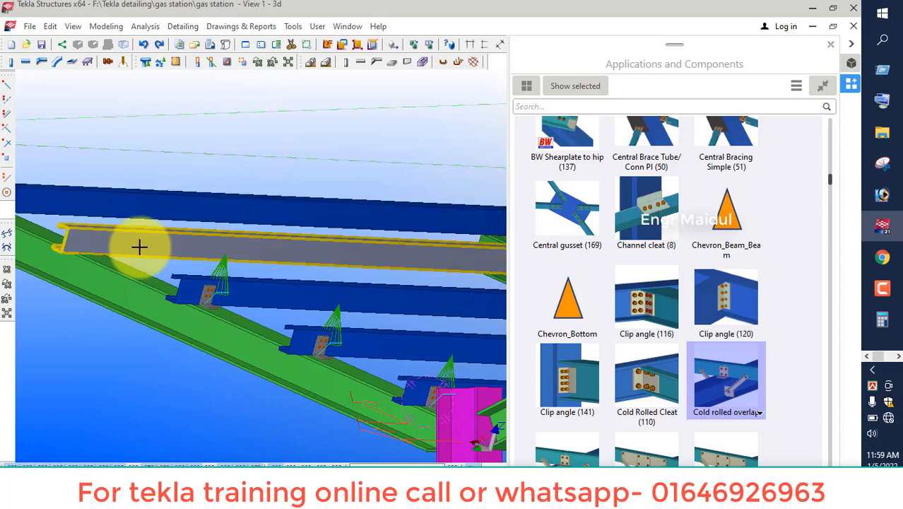
pyautogui.click(122, 271)
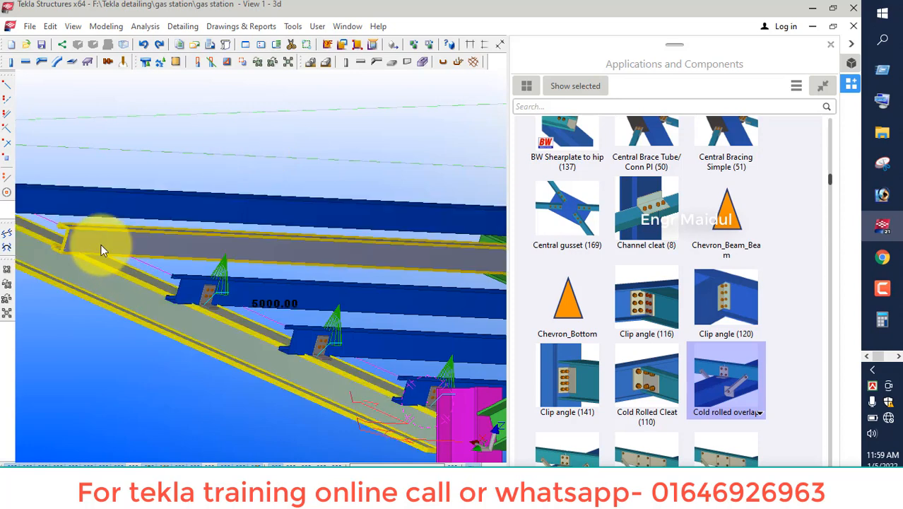
pyautogui.click(100, 244)
pyautogui.middleClick(101, 244)
pyautogui.scroll(-1, 163, 264)
pyautogui.scroll(2, 47, 220)
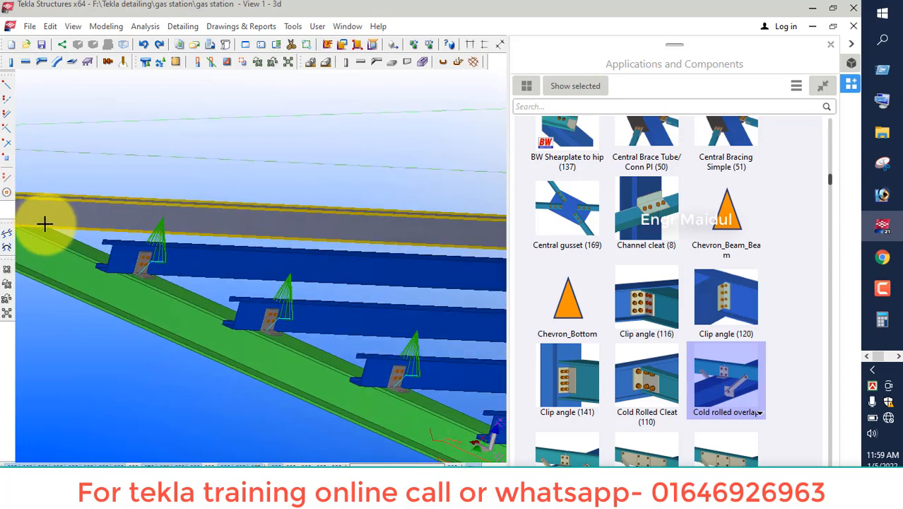
pyautogui.click(48, 240)
pyautogui.click(41, 221)
pyautogui.middleClick(78, 233)
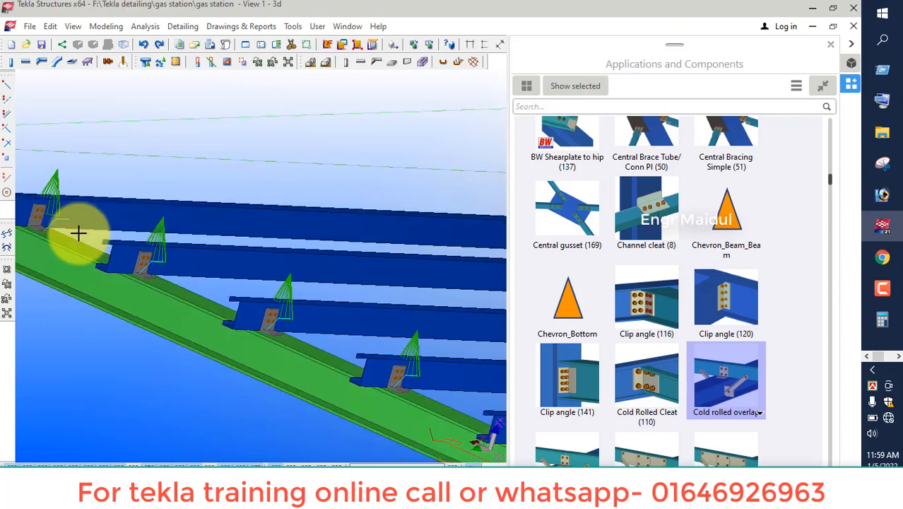
pyautogui.rightClick(137, 142)
pyautogui.click(151, 151)
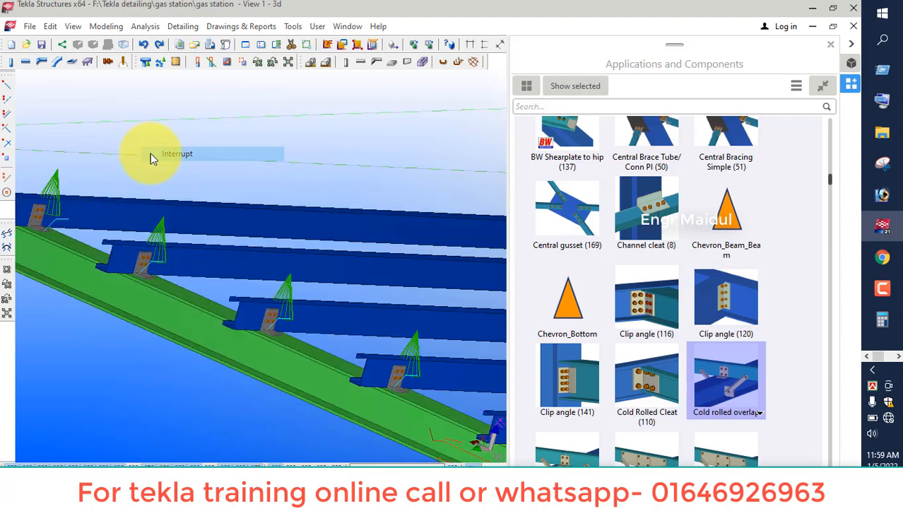
# Set the cleat to 180 high and 200 wide with a 0 rafter offset in the connection of the second-highest connected purlin.
pyautogui.doubleClick(147, 263)
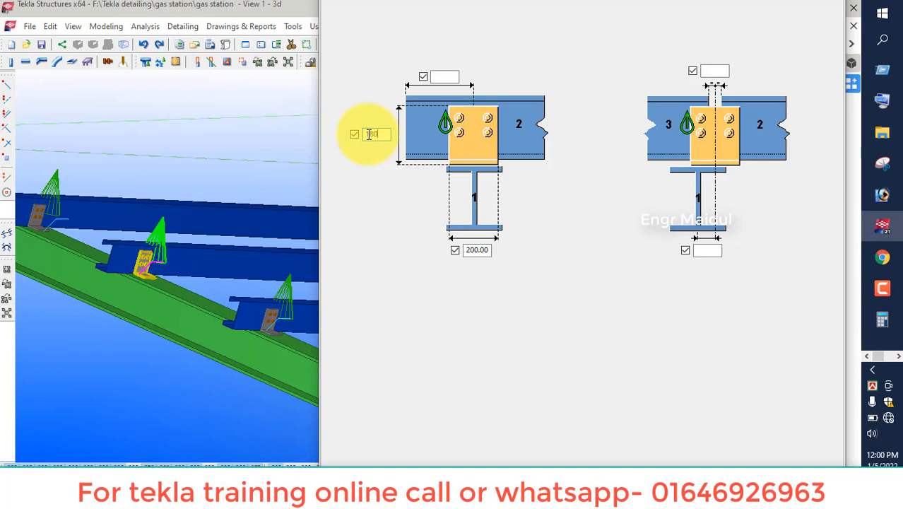
pyautogui.click(441, 77)
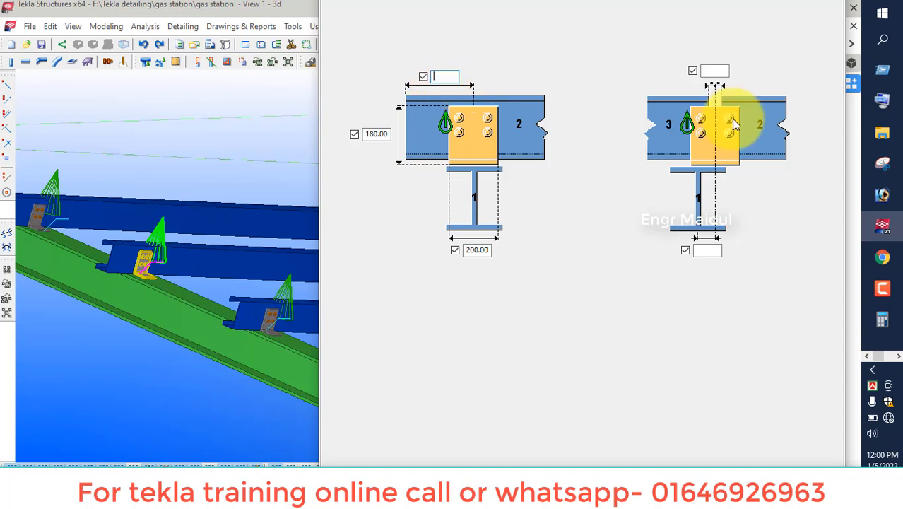
pyautogui.click(702, 251)
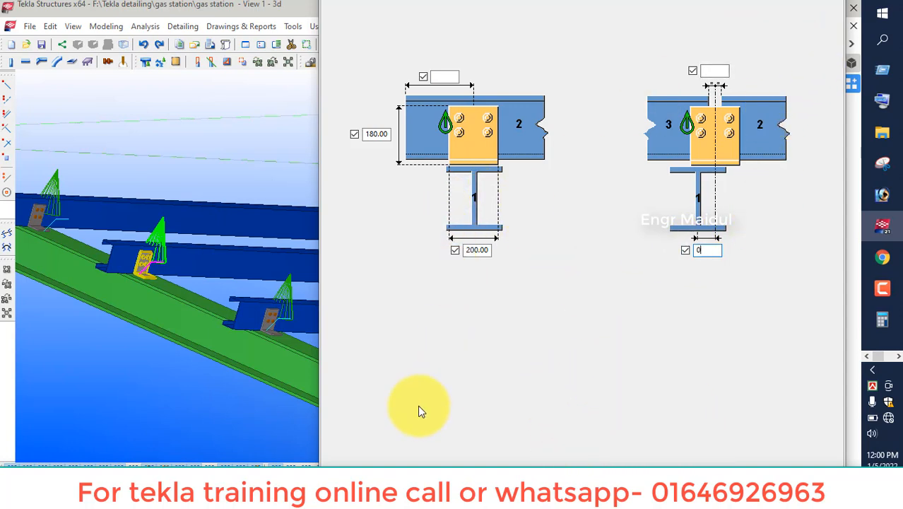
pyautogui.click(360, 493)
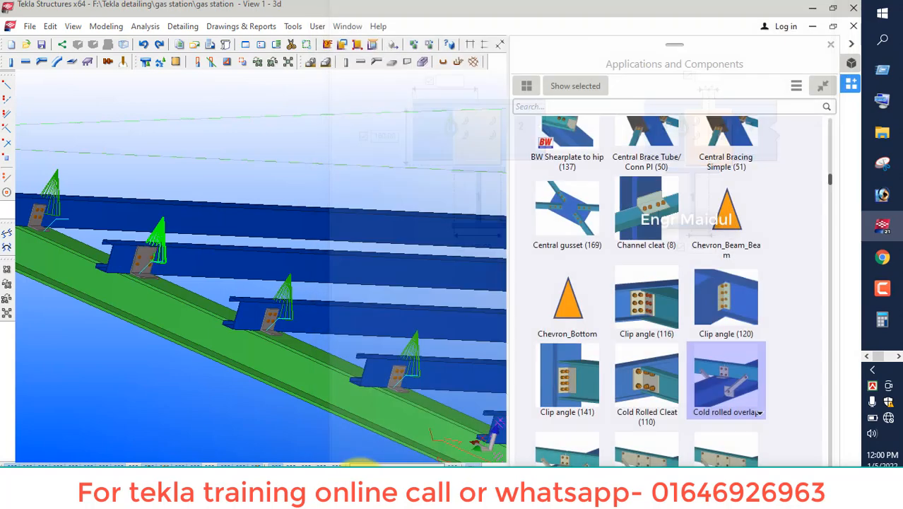
# Launch the Screen Controller utility from the desktop and return to Tekla Structures.
pyautogui.click(812, 8)
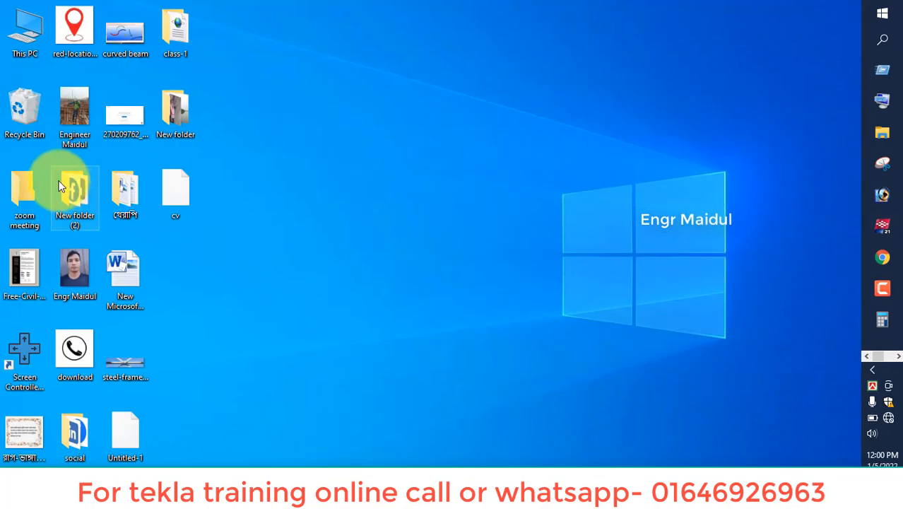
pyautogui.doubleClick(30, 339)
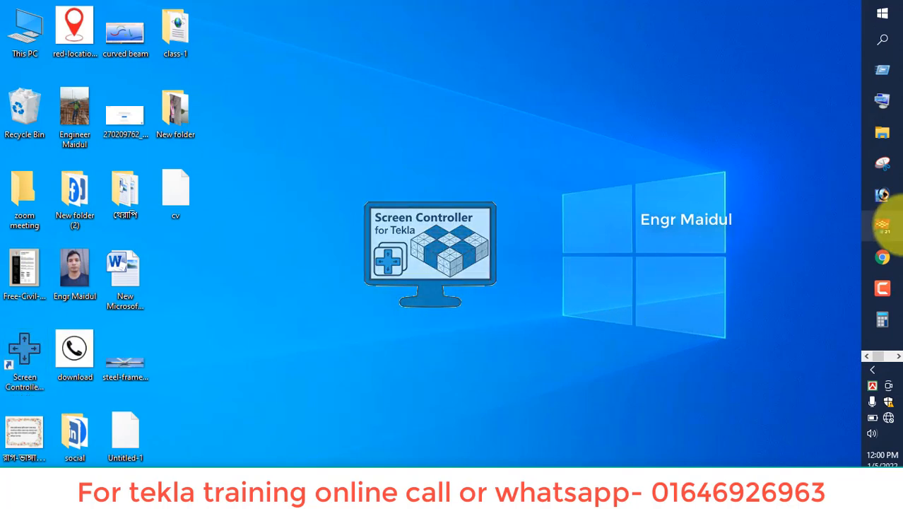
pyautogui.click(884, 228)
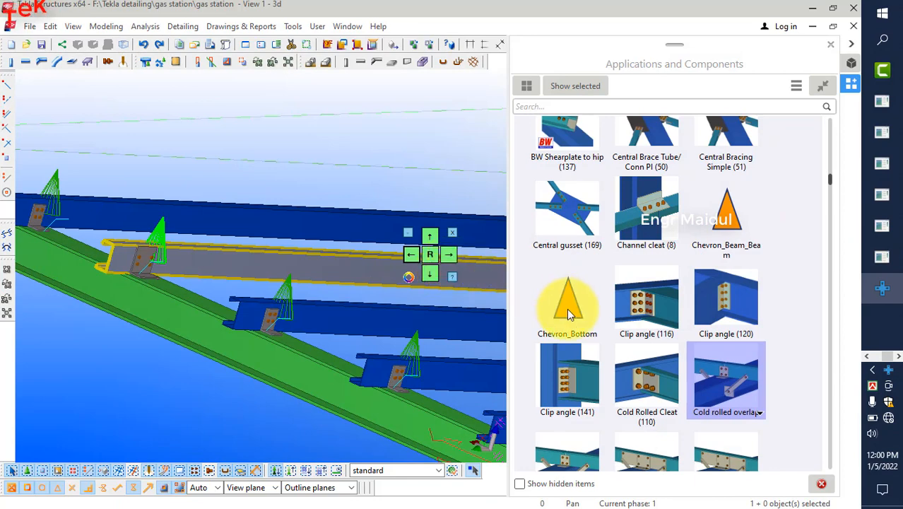
# Reopen the properties of the resized cleat connection and shift the oversized dialog down with Screen Controller to reach its hidden upper part.
pyautogui.click(171, 287)
pyautogui.click(143, 259)
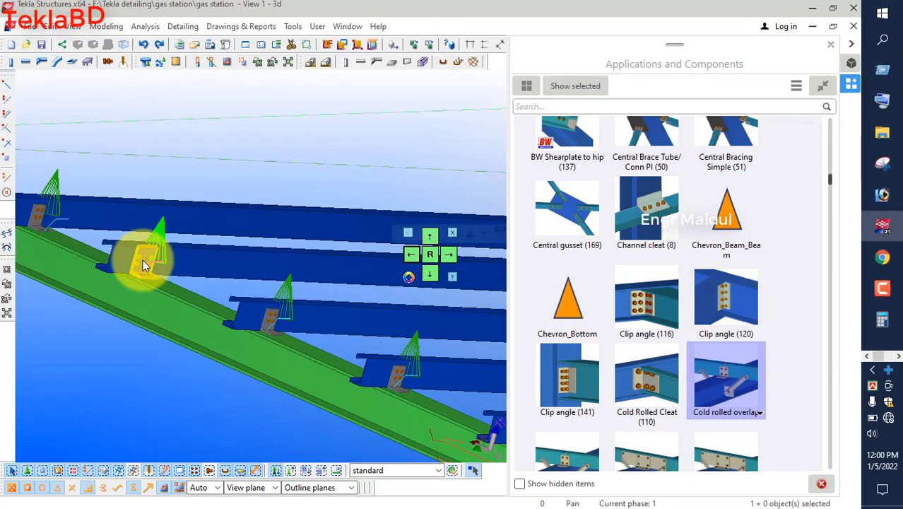
pyautogui.doubleClick(143, 260)
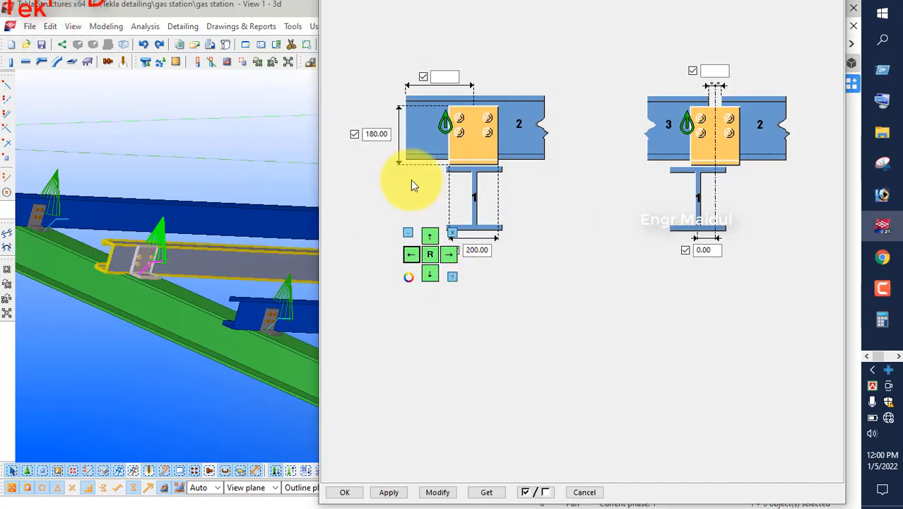
pyautogui.click(434, 276)
pyautogui.click(433, 276)
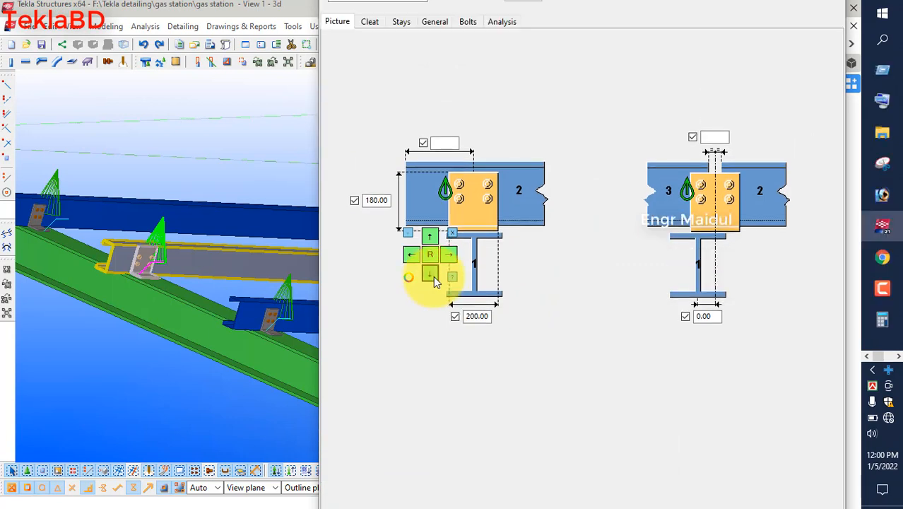
# Review the cleat, stay and general settings, and set the bolts to diameter 12, standard 8.8XOX and tolerance 2.
pyautogui.click(372, 23)
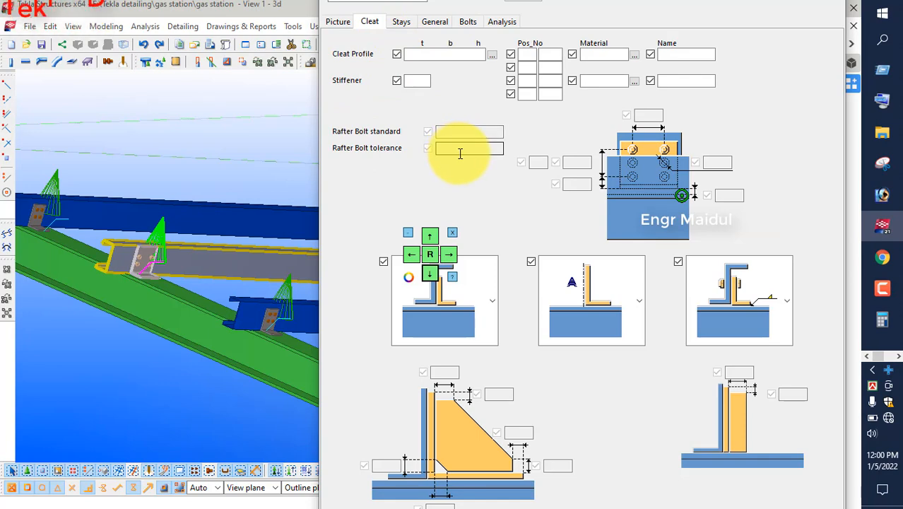
pyautogui.click(403, 22)
pyautogui.click(434, 22)
pyautogui.click(467, 23)
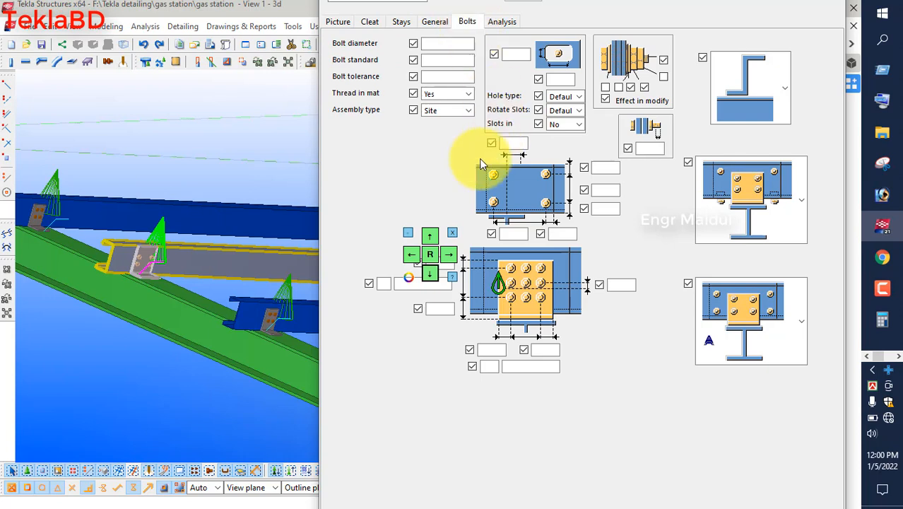
pyautogui.click(437, 45)
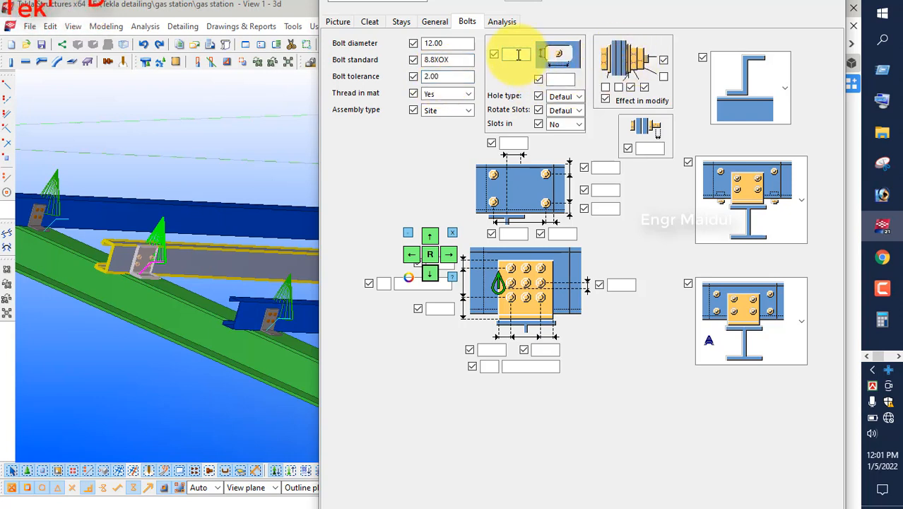
# Set the connection's bolt hole dimensions to 14 and 18 and the hole type to Slotted.
pyautogui.click(518, 54)
pyautogui.write('14')
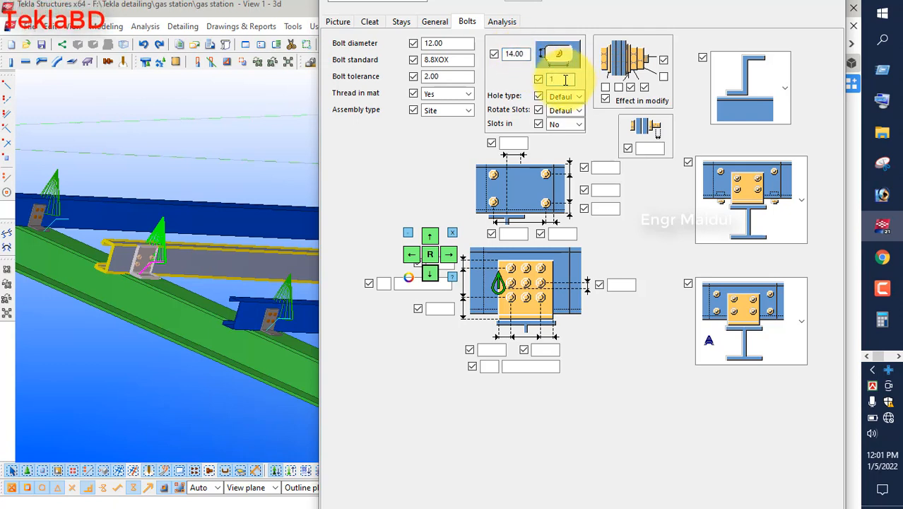
pyautogui.write('4')
pyautogui.moveTo(528, 54); pyautogui.dragTo(494, 54)
pyautogui.moveTo(574, 78); pyautogui.dragTo(540, 80)
pyautogui.write('18')
pyautogui.click(569, 96)
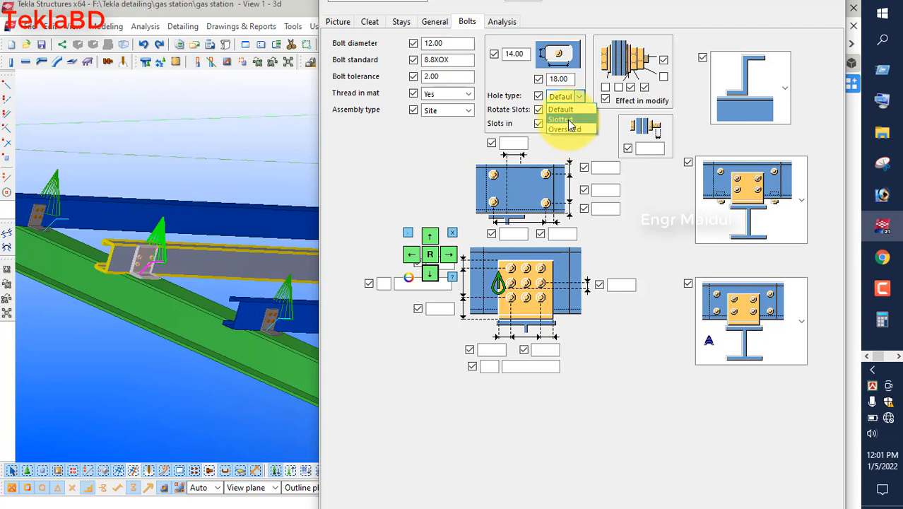
# Keep the slot rotation at Default and place the cleat connection's slotted holes in the beam.
pyautogui.click(566, 111)
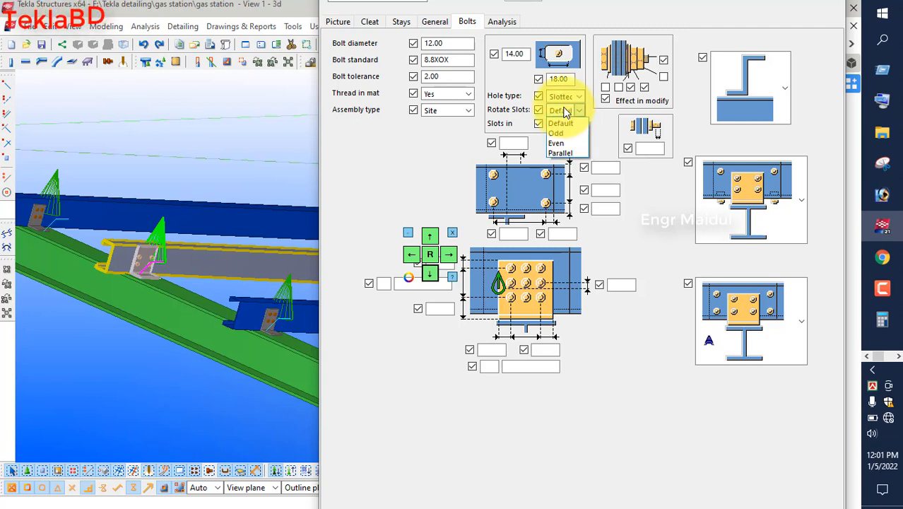
pyautogui.click(447, 143)
pyautogui.click(557, 125)
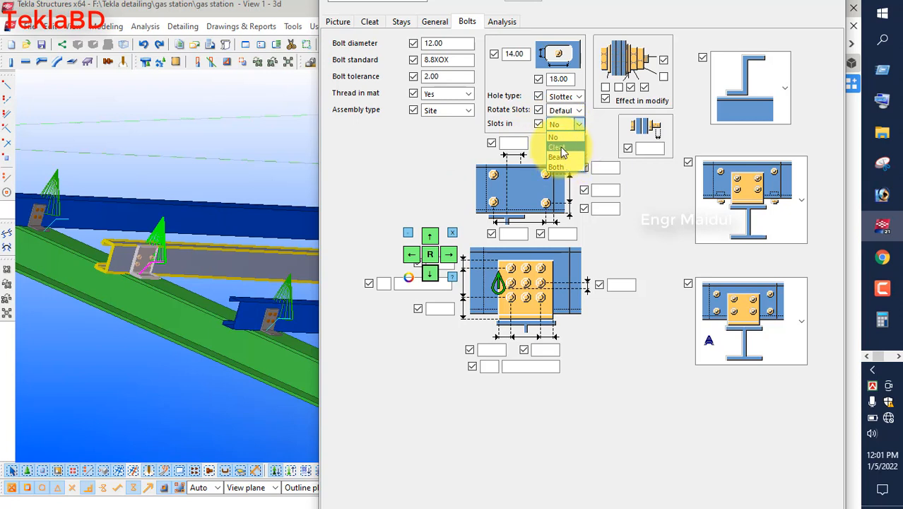
pyautogui.click(564, 157)
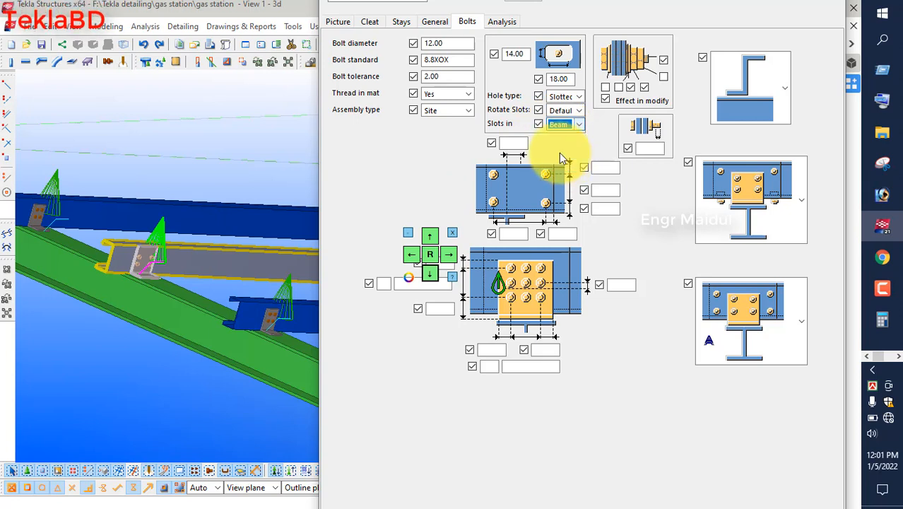
# Include the first optional part in the bolt assembly and apply the bolt changes to the selected connection.
pyautogui.click(604, 88)
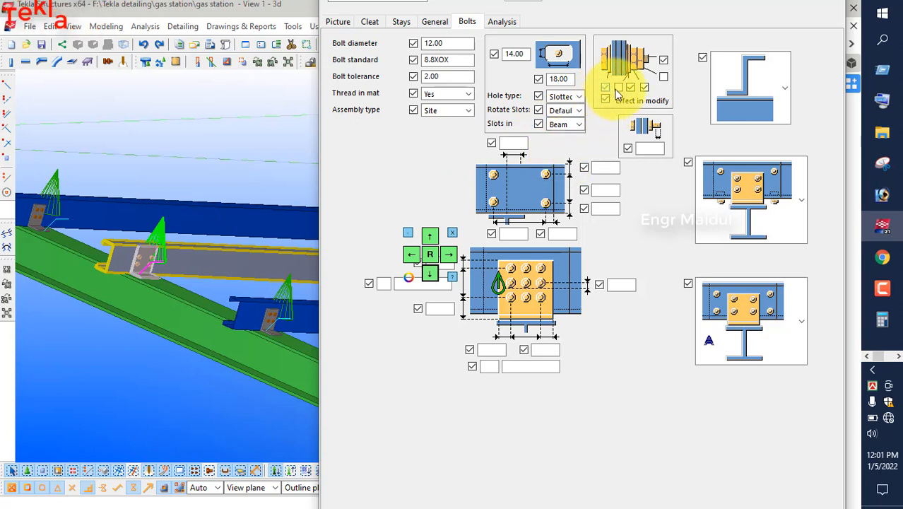
pyautogui.click(643, 147)
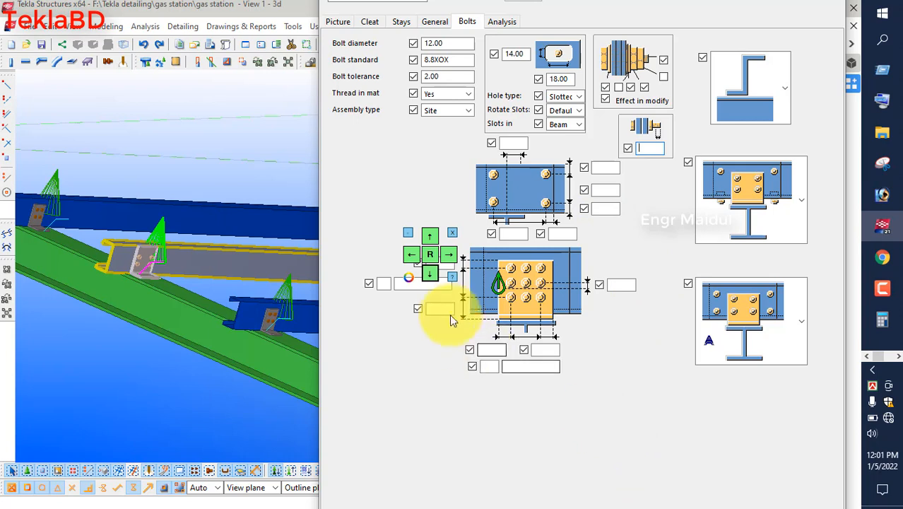
pyautogui.scroll(-2, 434, 236)
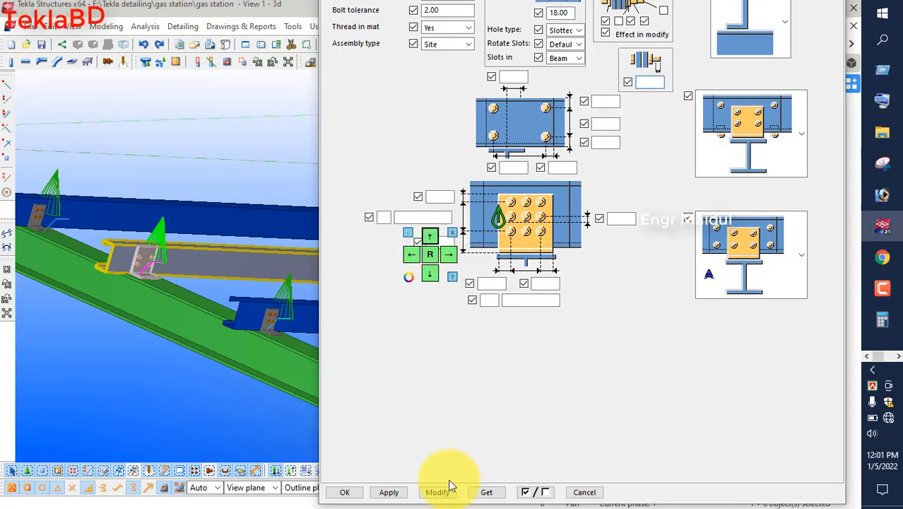
pyautogui.click(439, 490)
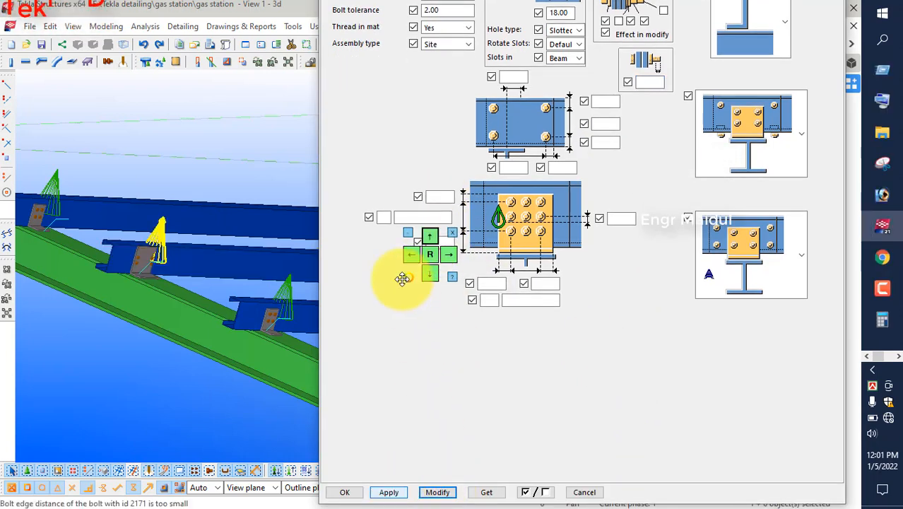
# Set the cleat bolts' upper and lower edge distances to 30 with 2 bolt rows, and apply this to the connection.
pyautogui.moveTo(413, 267); pyautogui.dragTo(376, 323)
pyautogui.scroll(5, 125, 268)
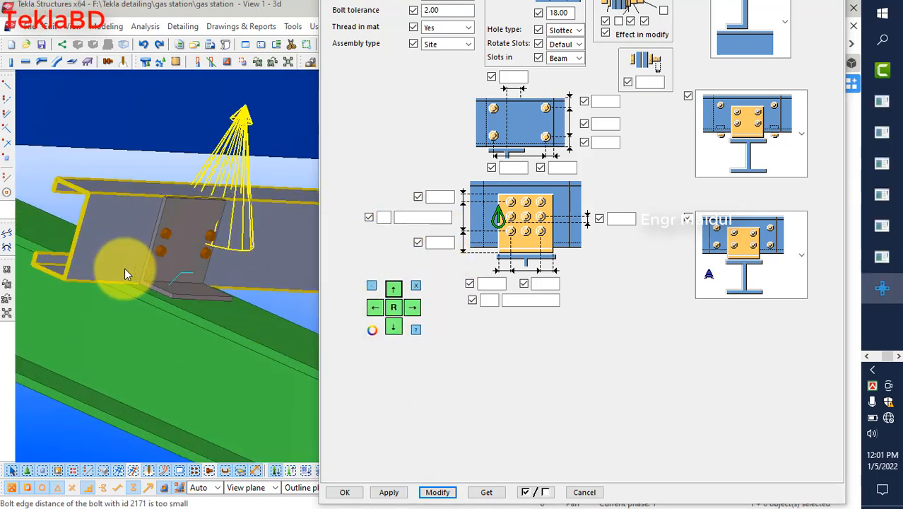
pyautogui.scroll(-1, 127, 268)
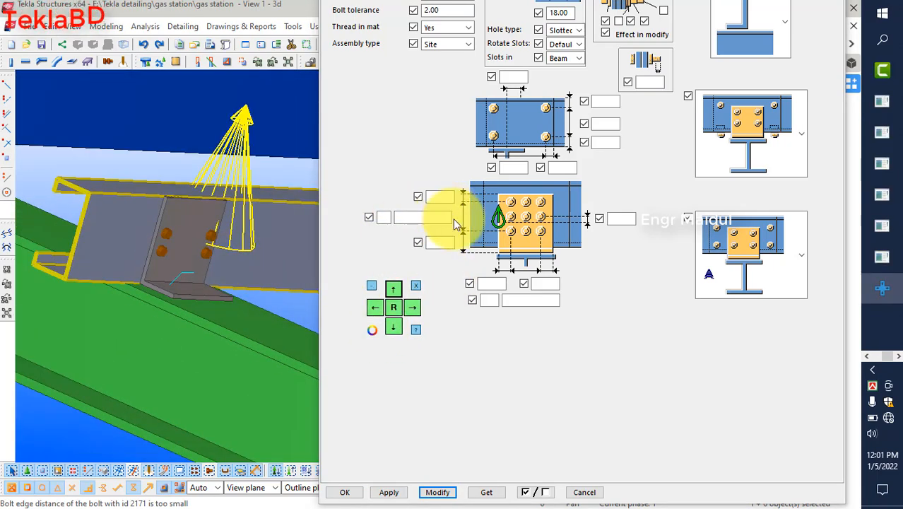
pyautogui.click(435, 196)
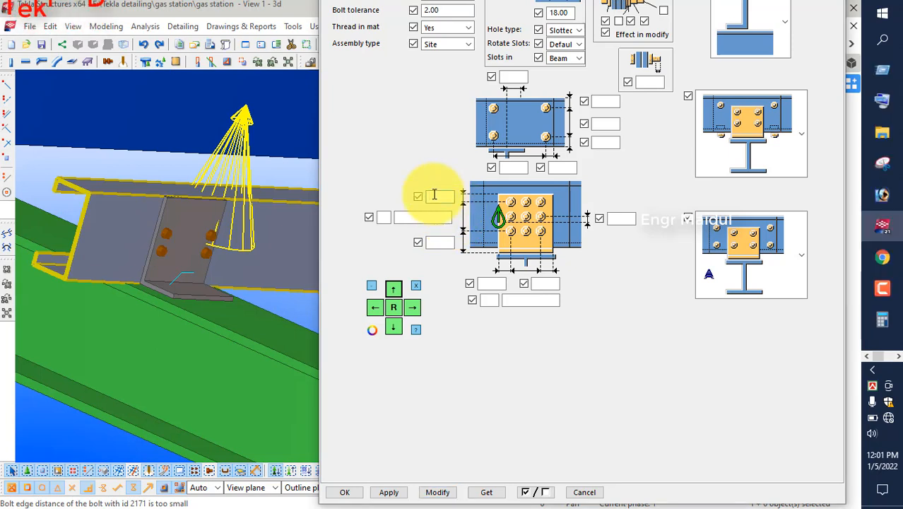
pyautogui.write('30')
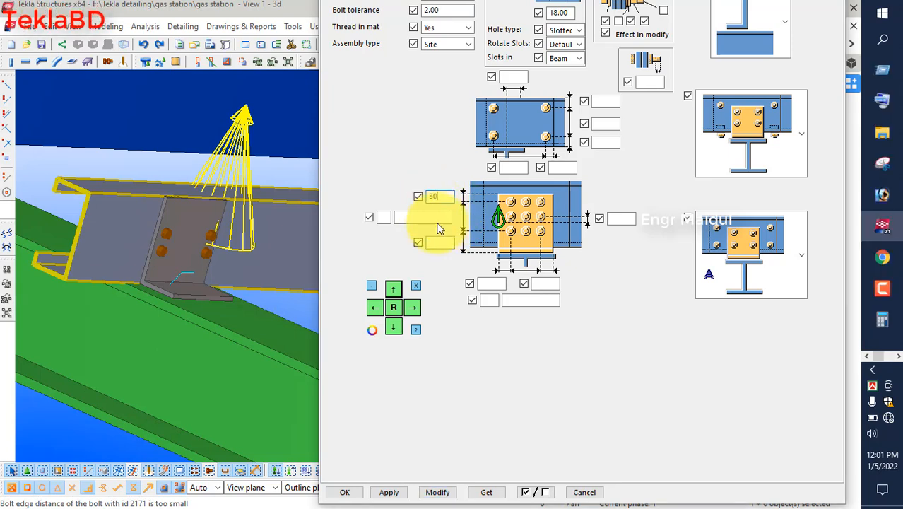
pyautogui.click(438, 242)
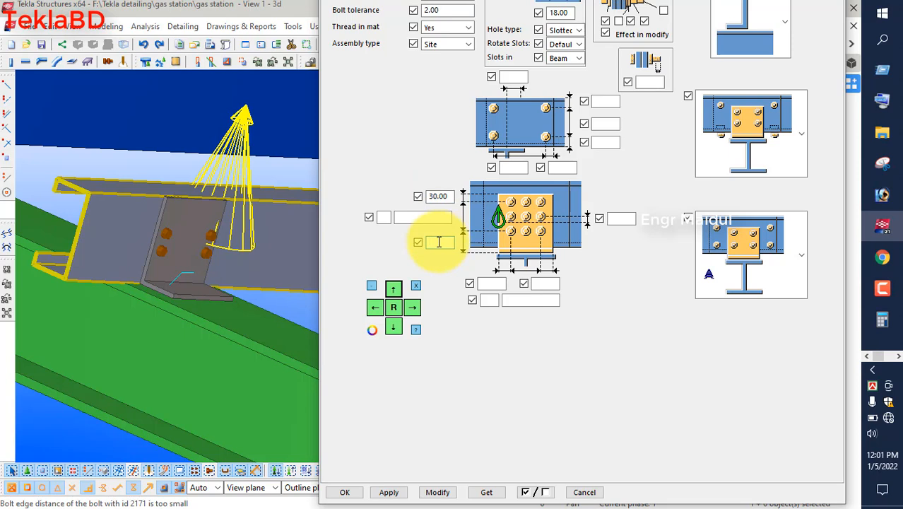
pyautogui.write('30')
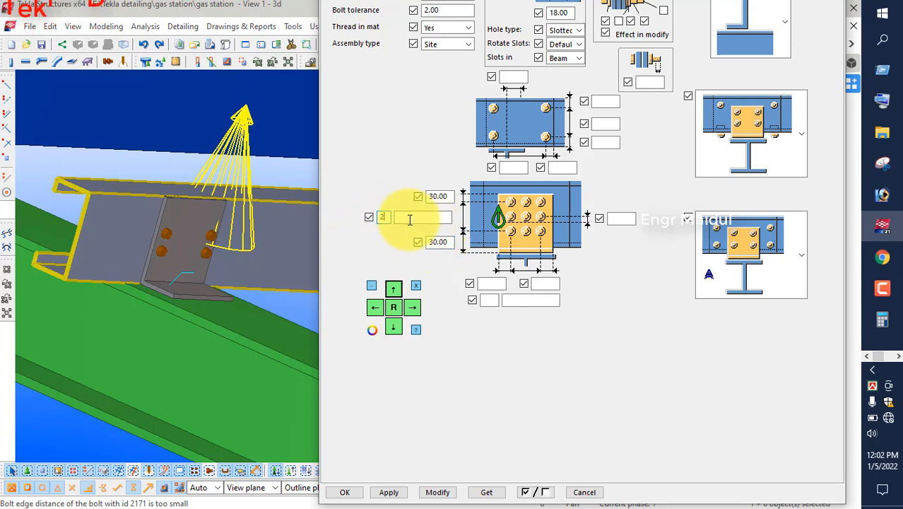
pyautogui.write('2')
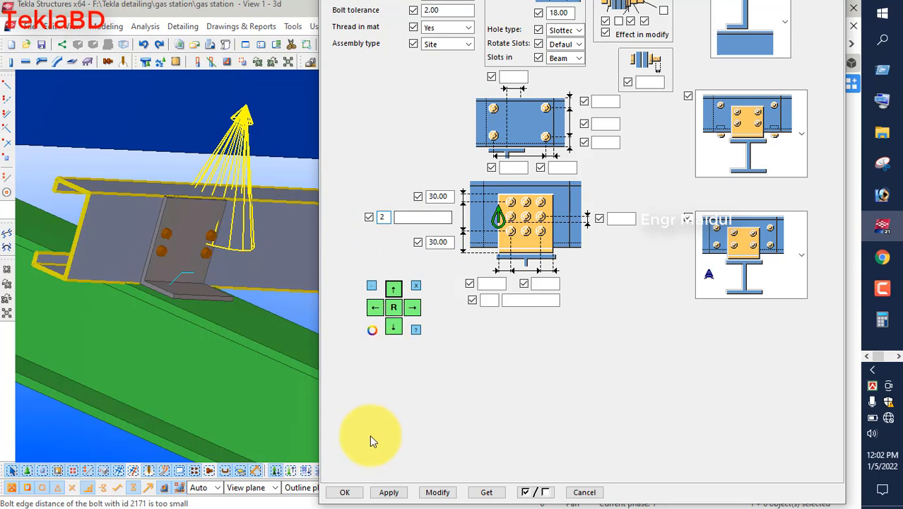
pyautogui.click(431, 492)
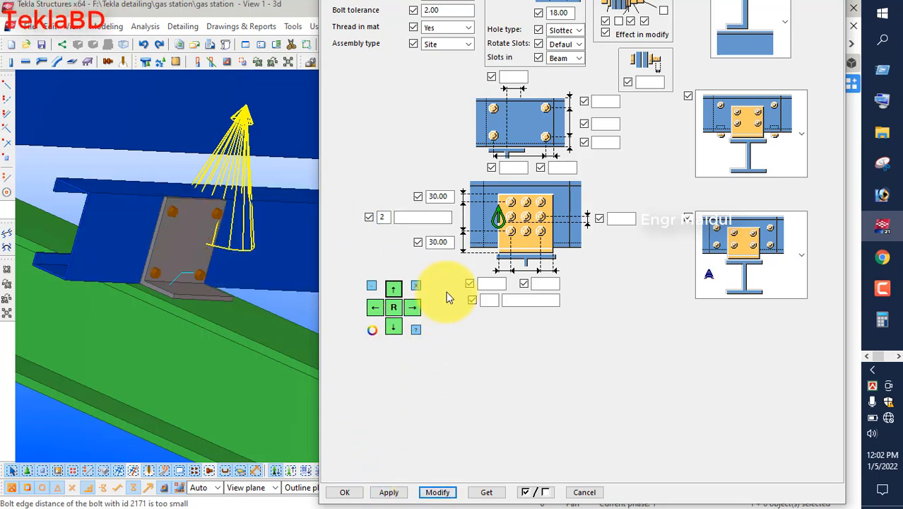
# Set the cleat bolts' lower edge distance to 40 and upper edge distance to 35, and update the connection.
pyautogui.doubleClick(425, 246)
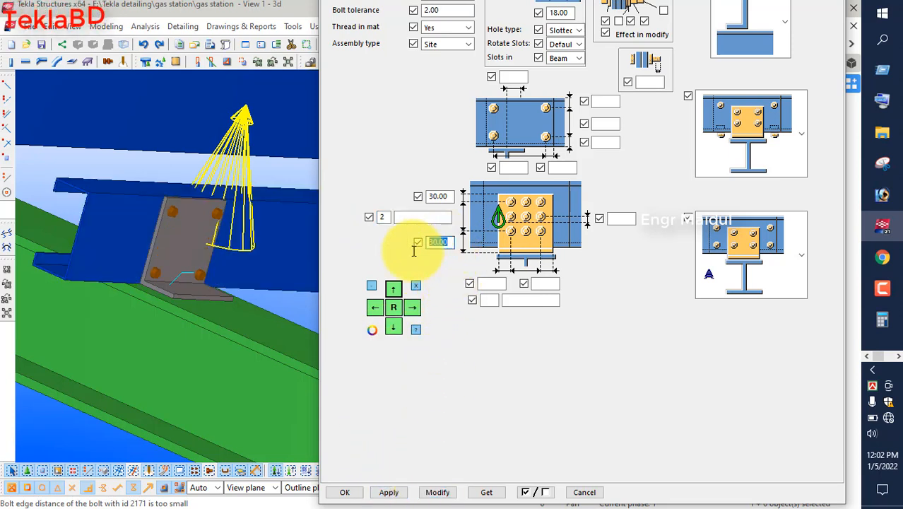
pyautogui.write('40')
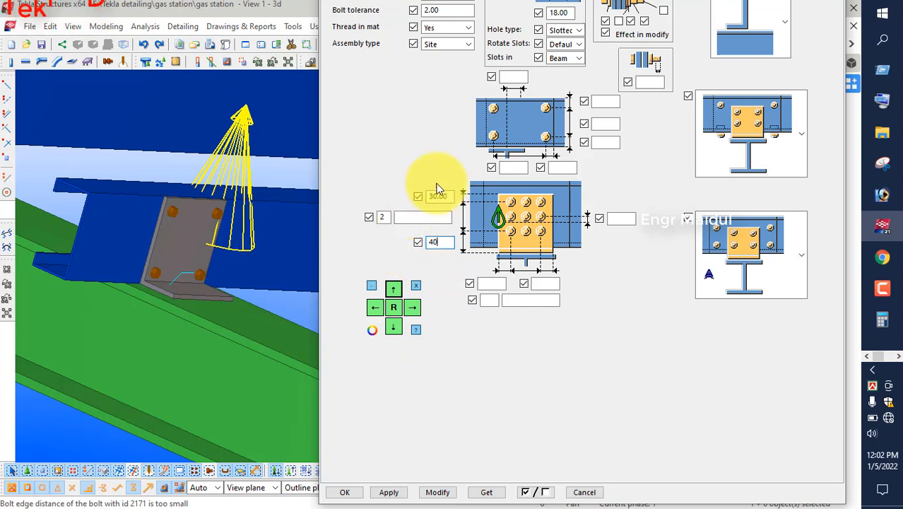
pyautogui.doubleClick(444, 197)
pyautogui.write('35')
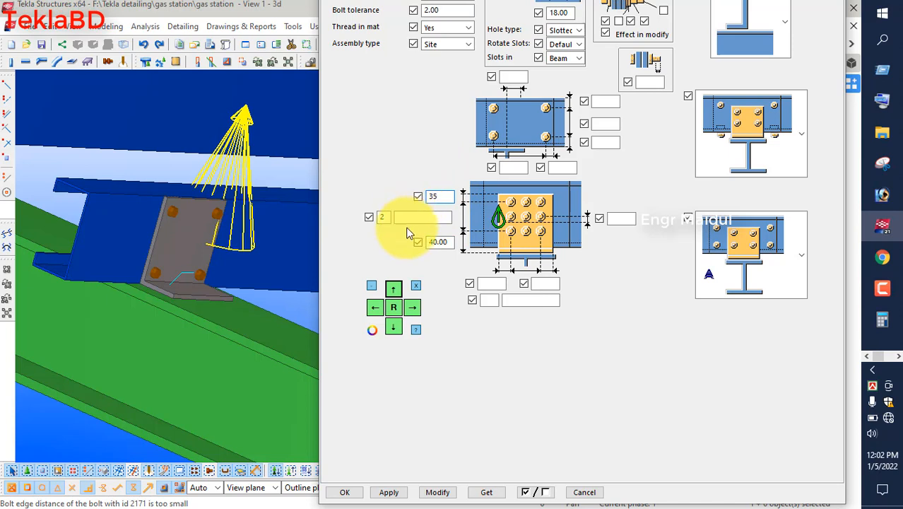
pyautogui.click(437, 492)
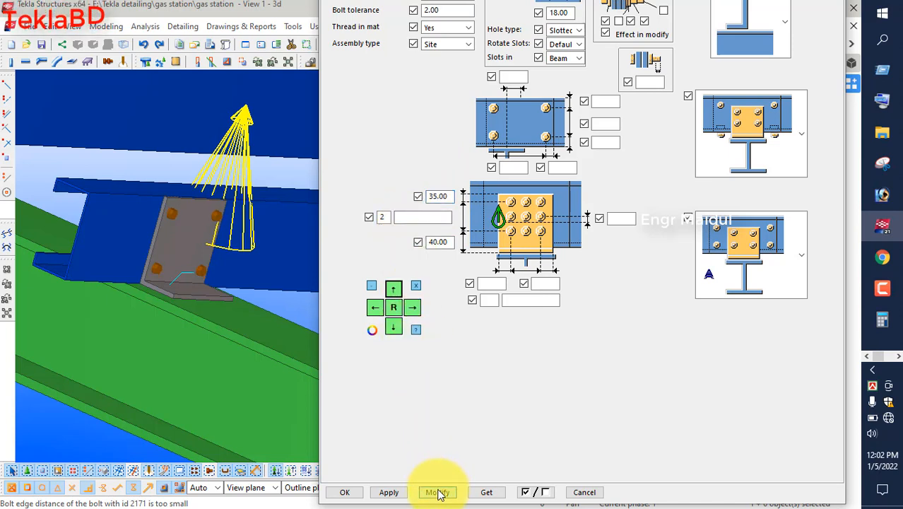
# Set both horizontal edge distances of the cleat bolts to 30 with 2 bolt columns, and update the connection.
pyautogui.click(493, 286)
pyautogui.write('30')
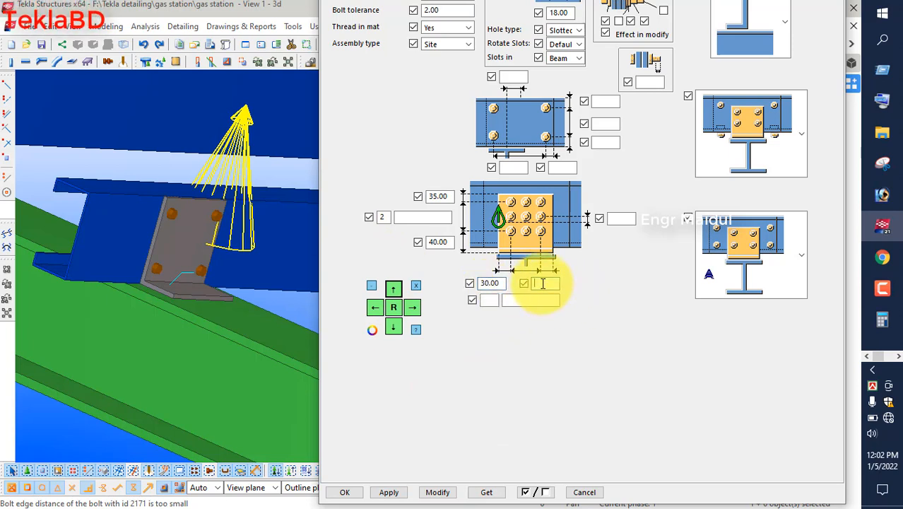
pyautogui.click(542, 283)
pyautogui.write('30')
pyautogui.click(487, 302)
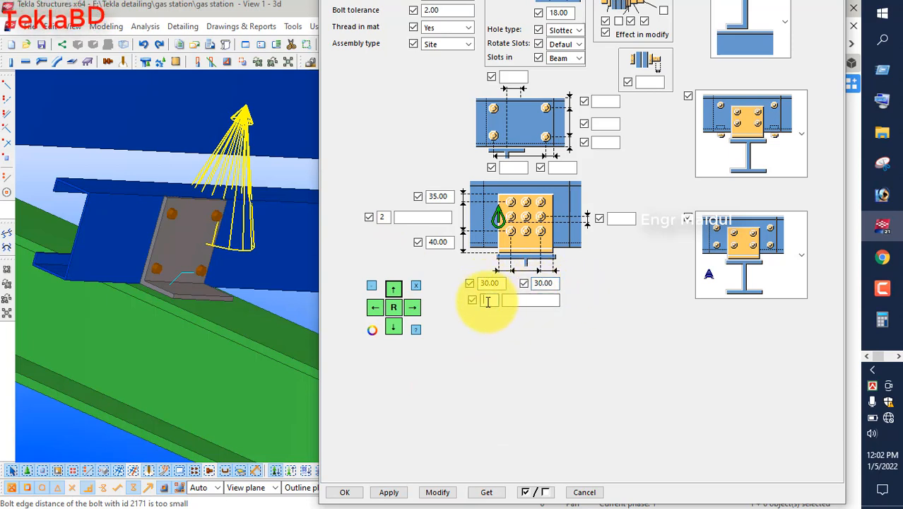
pyautogui.click(438, 492)
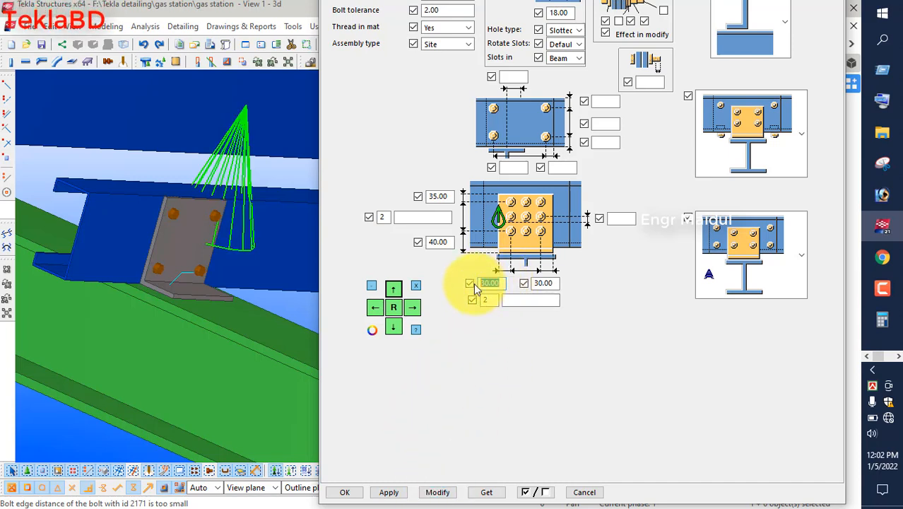
# Set both horizontal bolt edge distances to 35, update the connection and accept its properties.
pyautogui.write('35')
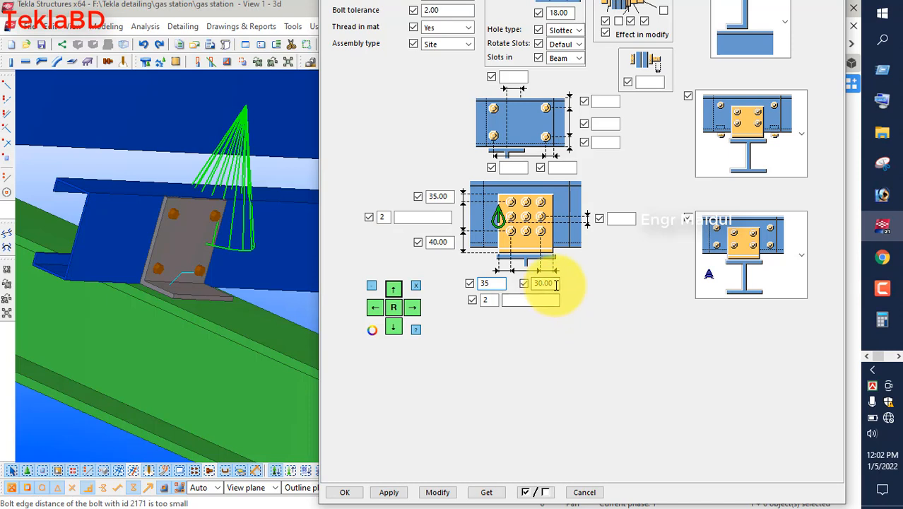
pyautogui.press('Tab')
pyautogui.write('35')
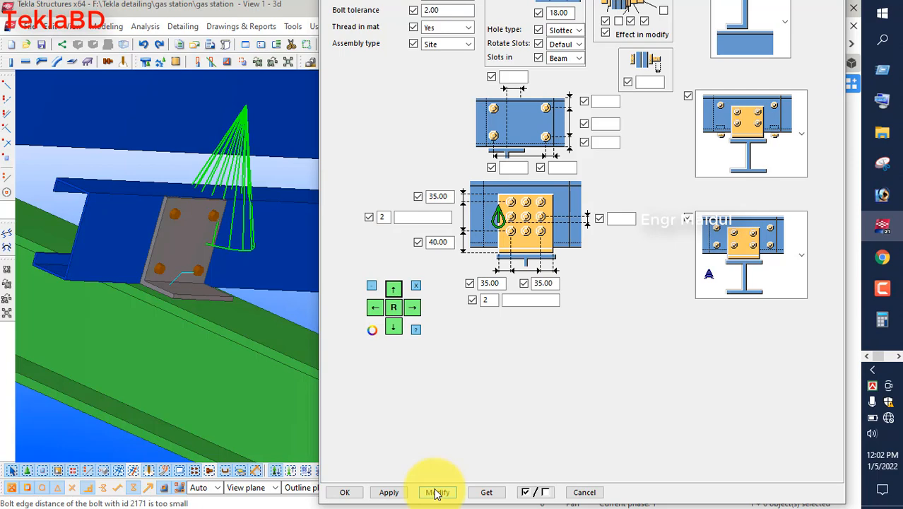
pyautogui.click(393, 493)
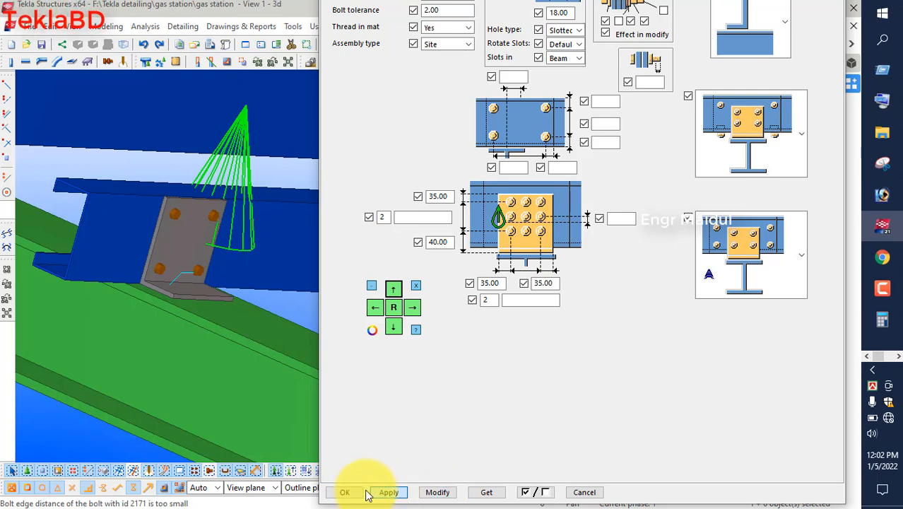
pyautogui.click(347, 492)
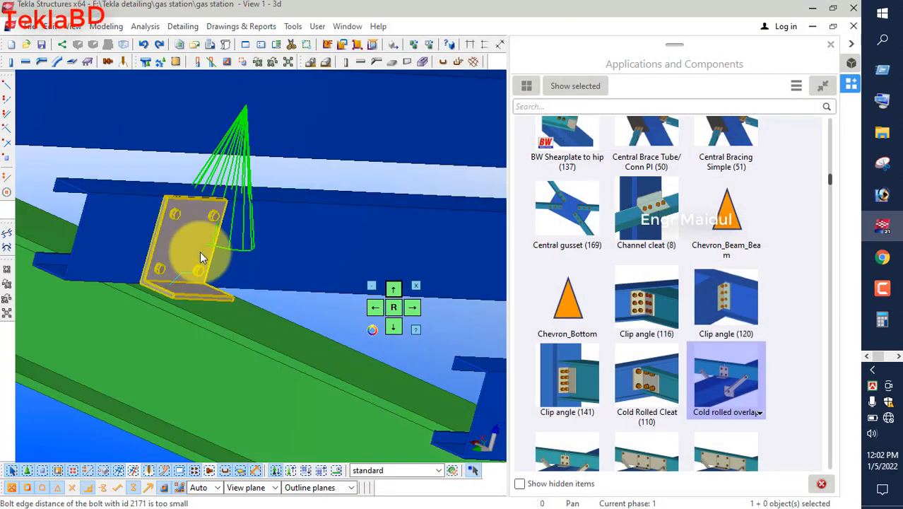
# Reopen the cleat connection's properties and inspect the neighbouring purlin cleats along the sloping beam down to the column.
pyautogui.doubleClick(195, 239)
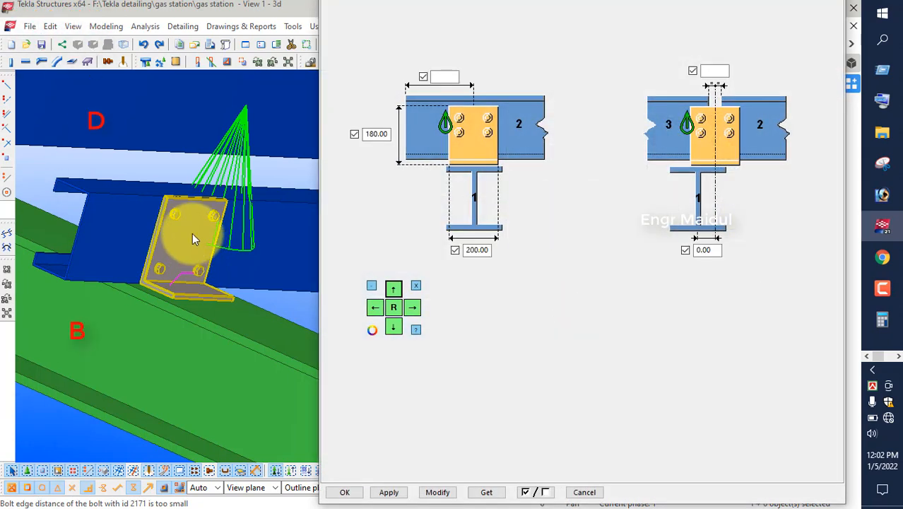
pyautogui.scroll(-8, 150, 203)
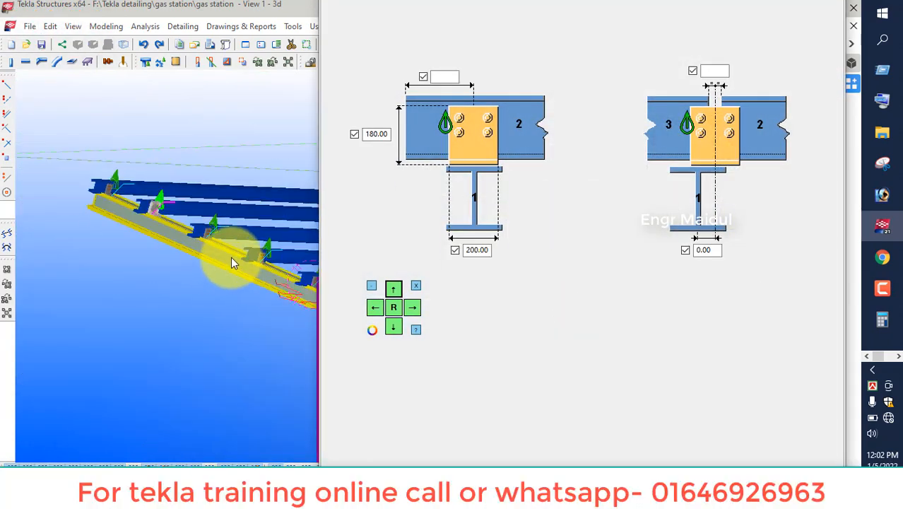
pyautogui.scroll(3, 227, 253)
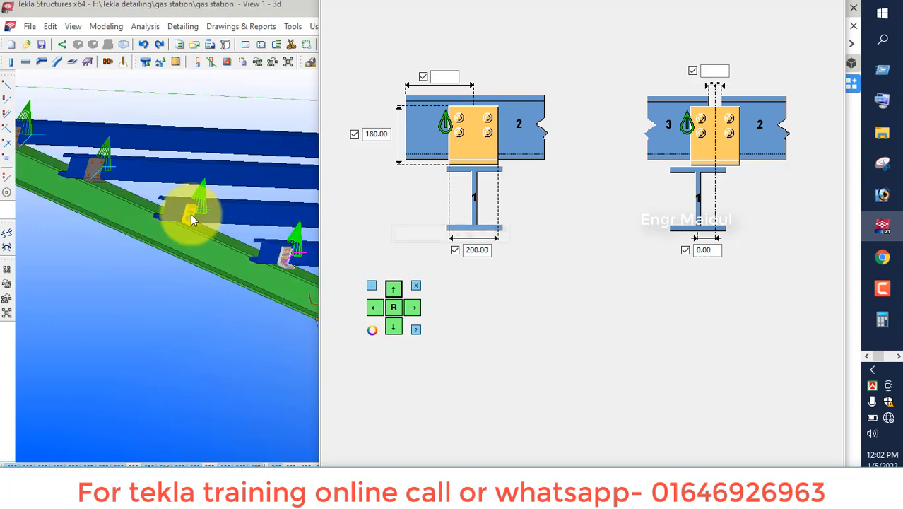
pyautogui.scroll(-2, 156, 206)
pyautogui.scroll(-1, 162, 218)
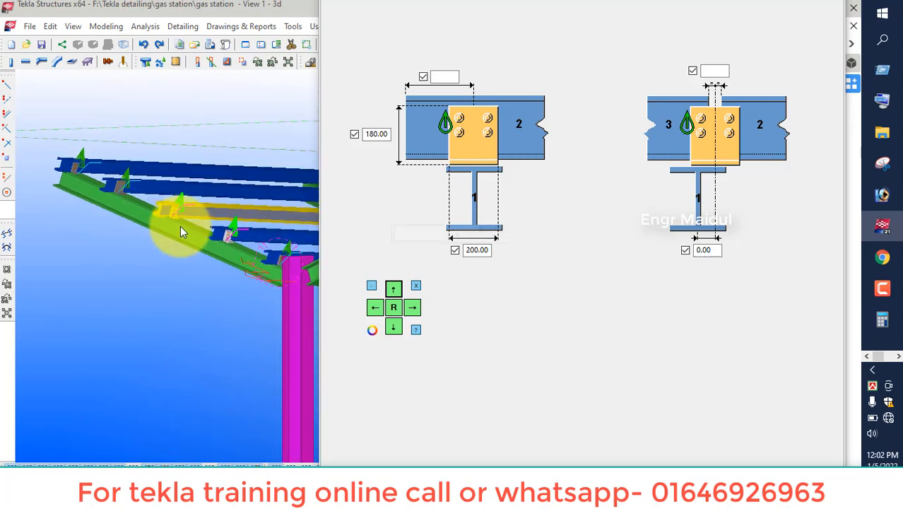
pyautogui.scroll(2, 281, 262)
pyautogui.scroll(1, 282, 263)
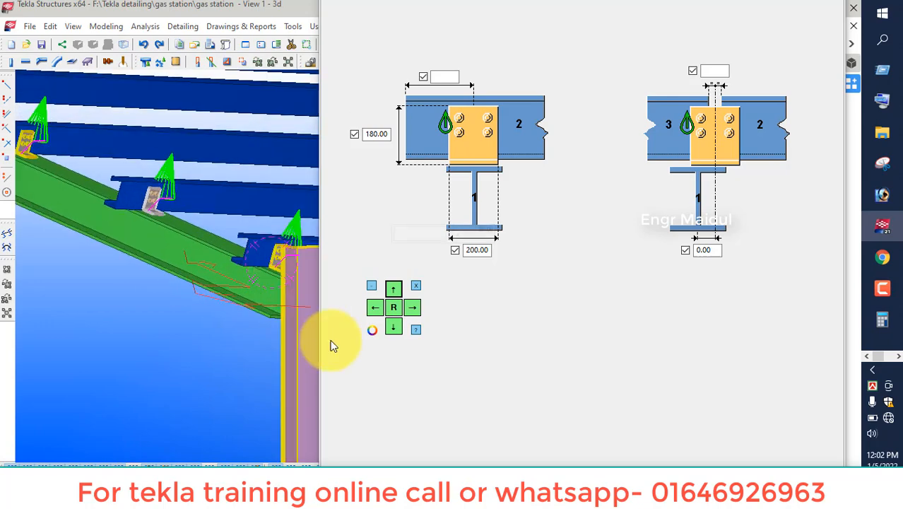
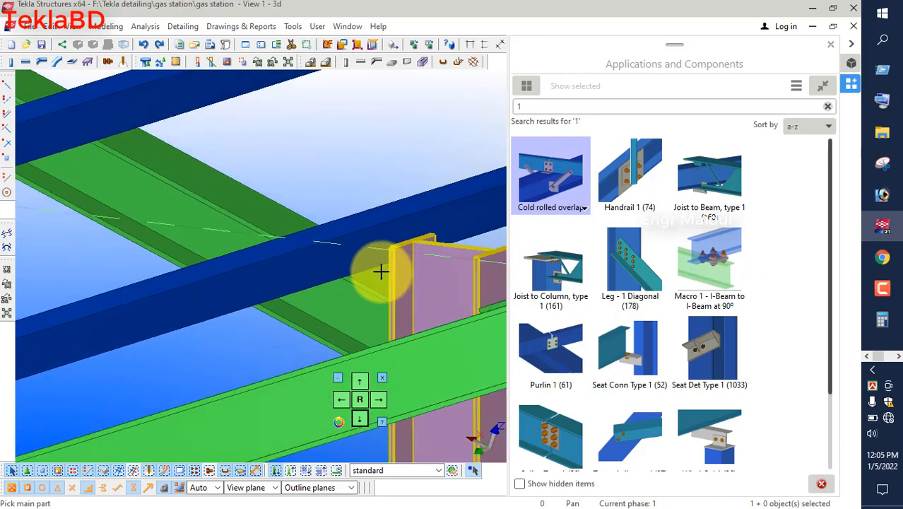
# Create a Cold rolled overlap connection between the sloping beam beside the magenta column and the two purlins meeting on it.
pyautogui.click(379, 278)
pyautogui.click(358, 252)
pyautogui.click(396, 227)
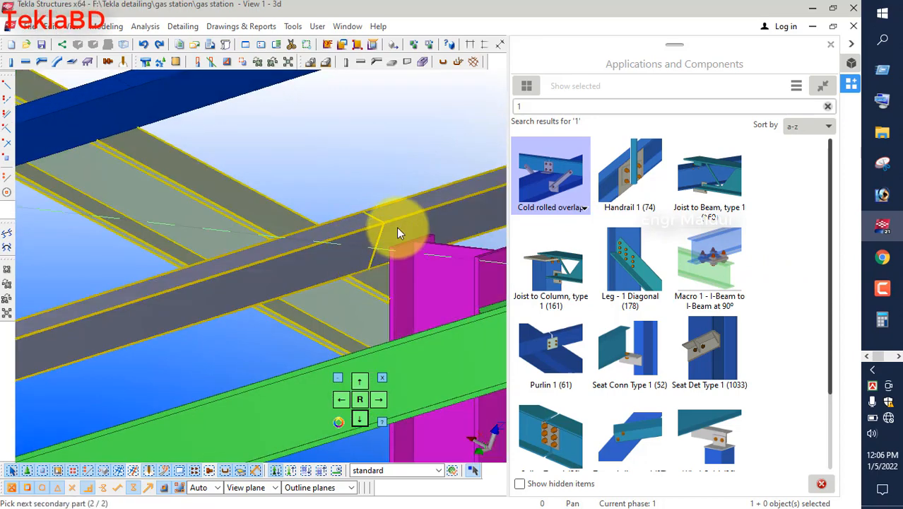
pyautogui.middleClick(395, 227)
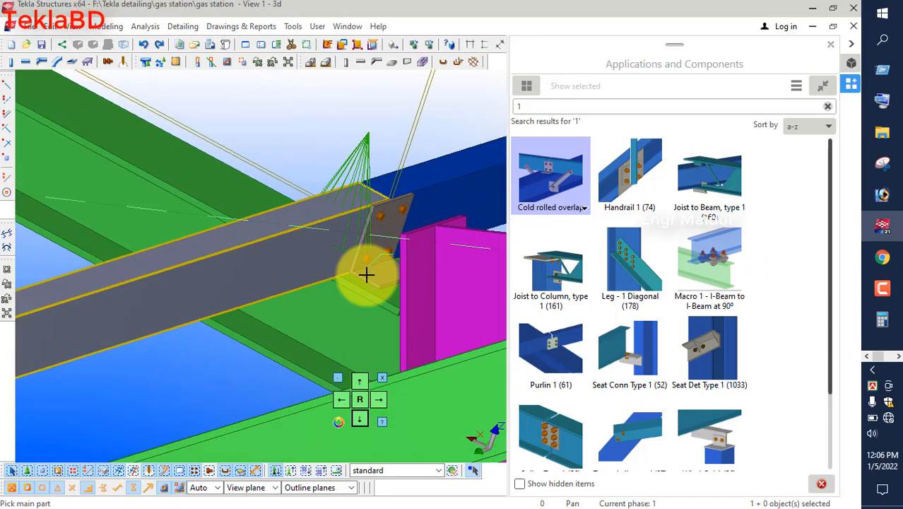
pyautogui.scroll(-4, 311, 237)
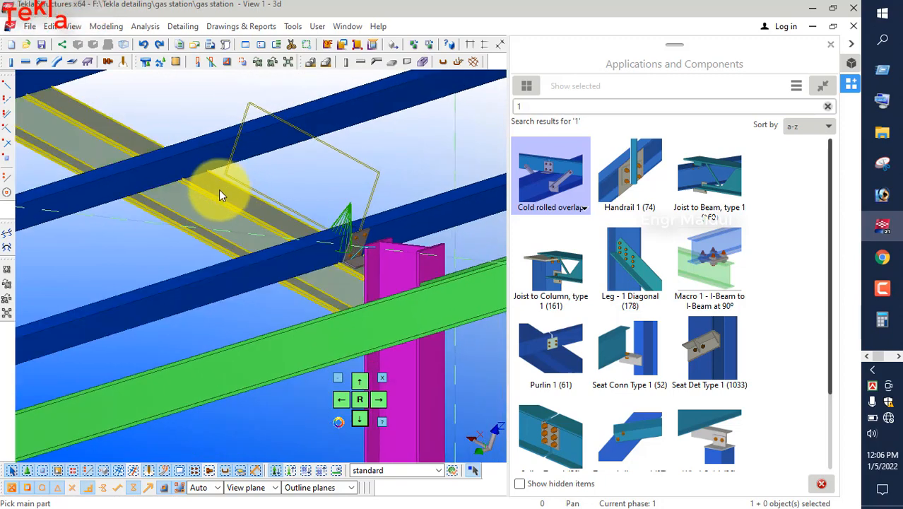
# Create Cold rolled overlap connections between the grid 2 sloping beam and the second and third purlin lines up from the column.
pyautogui.click(219, 188)
pyautogui.click(223, 162)
pyautogui.middleClick(225, 170)
pyautogui.scroll(-3, 294, 264)
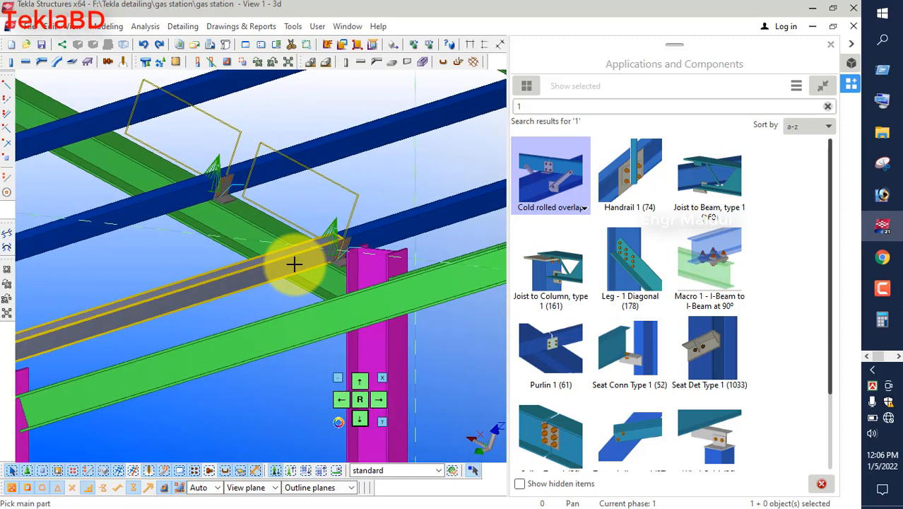
pyautogui.scroll(4, 170, 176)
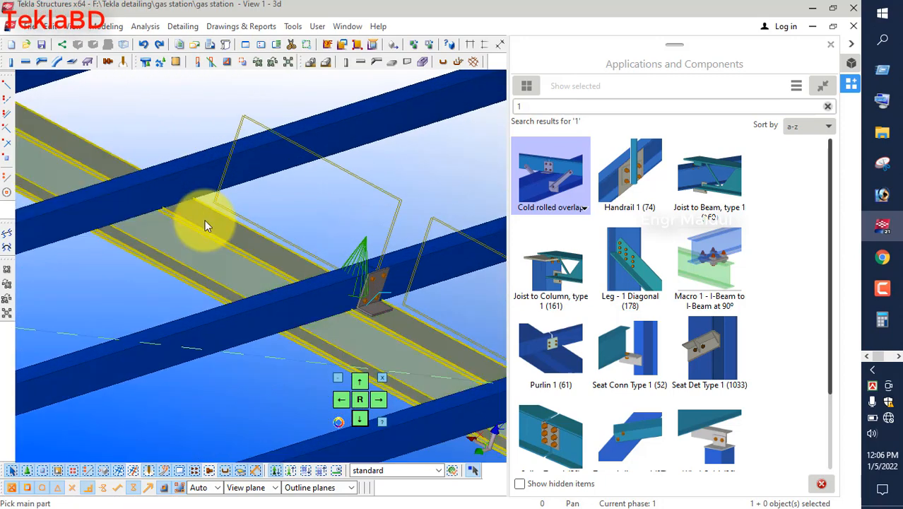
pyautogui.click(175, 198)
pyautogui.click(201, 192)
pyautogui.middleClick(204, 209)
pyautogui.scroll(-2, 266, 256)
pyautogui.scroll(-2, 266, 256)
pyautogui.scroll(4, 143, 160)
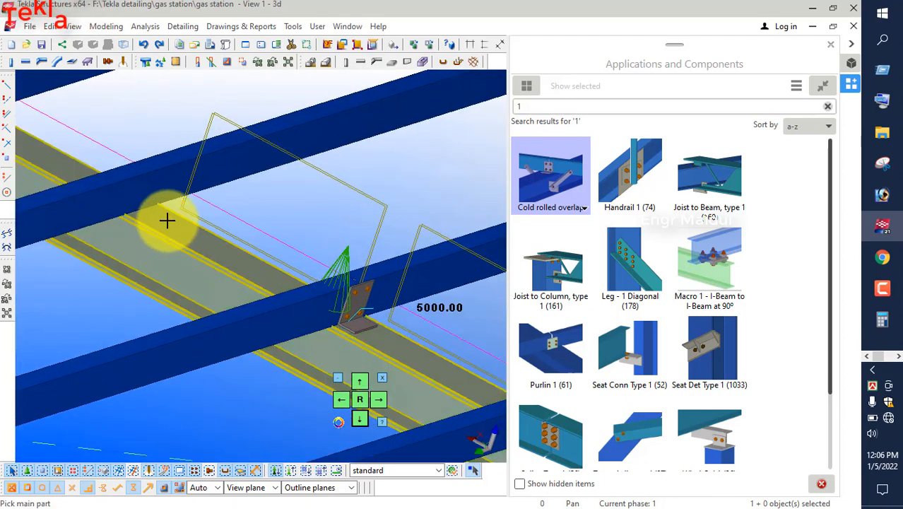
# Add Cold rolled overlap connections for the two outermost purlin lines on the grid 2 sloping beam.
pyautogui.click(169, 230)
pyautogui.click(175, 178)
pyautogui.middleClick(175, 225)
pyautogui.scroll(-4, 232, 277)
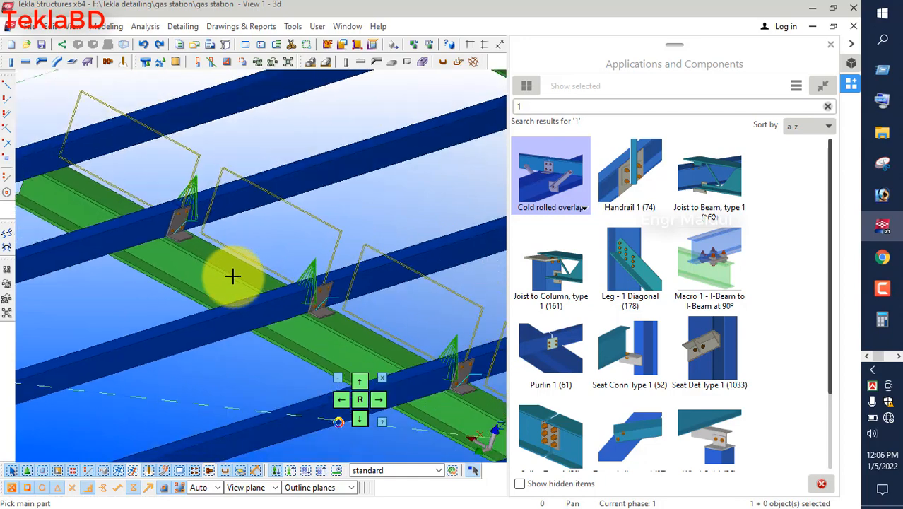
pyautogui.scroll(2, 141, 186)
pyautogui.scroll(2, 113, 200)
pyautogui.click(125, 250)
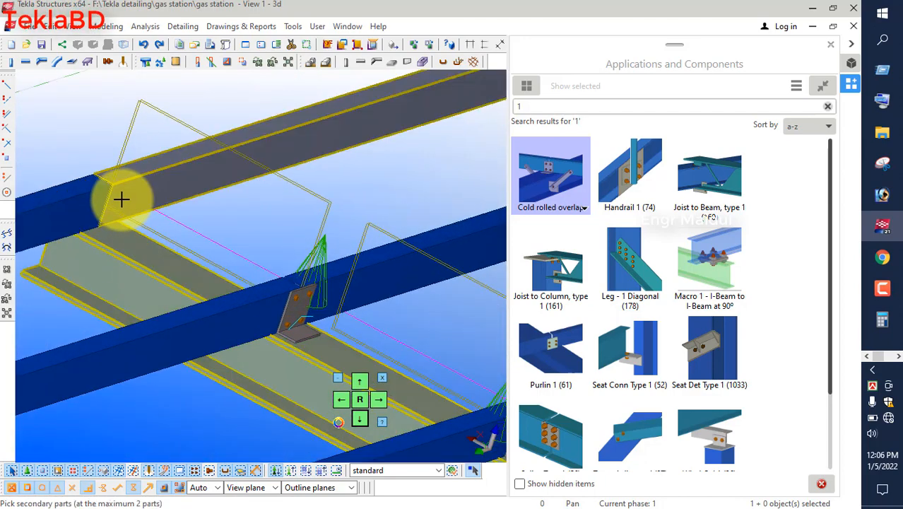
pyautogui.click(122, 199)
pyautogui.middleClick(108, 225)
pyautogui.scroll(-5, 106, 228)
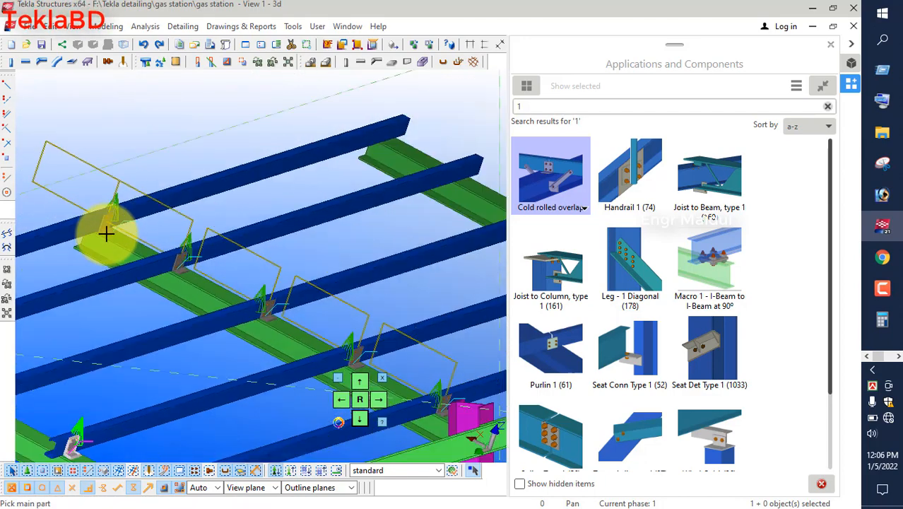
# Create Cold rolled overlap connections between the grid 3 sloping beam and the three purlin ends nearest the column.
pyautogui.scroll(5, 419, 279)
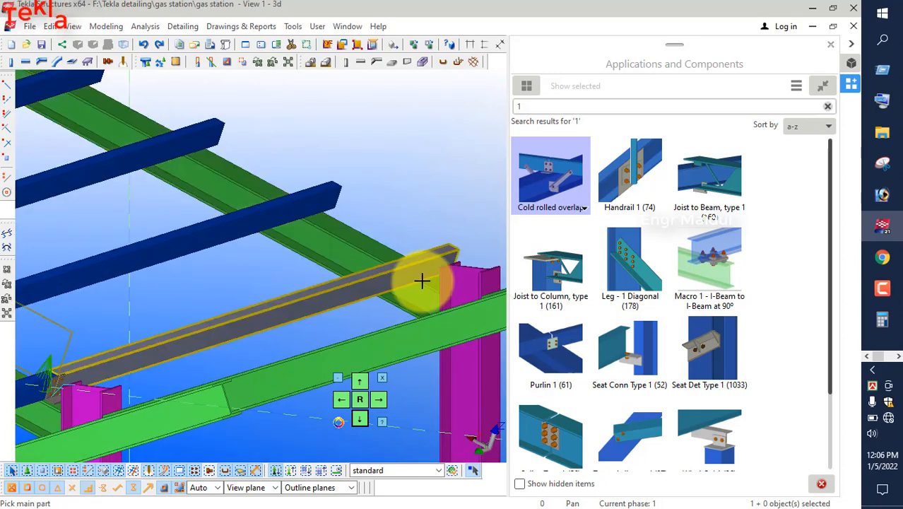
pyautogui.click(423, 265)
pyautogui.middleClick(422, 263)
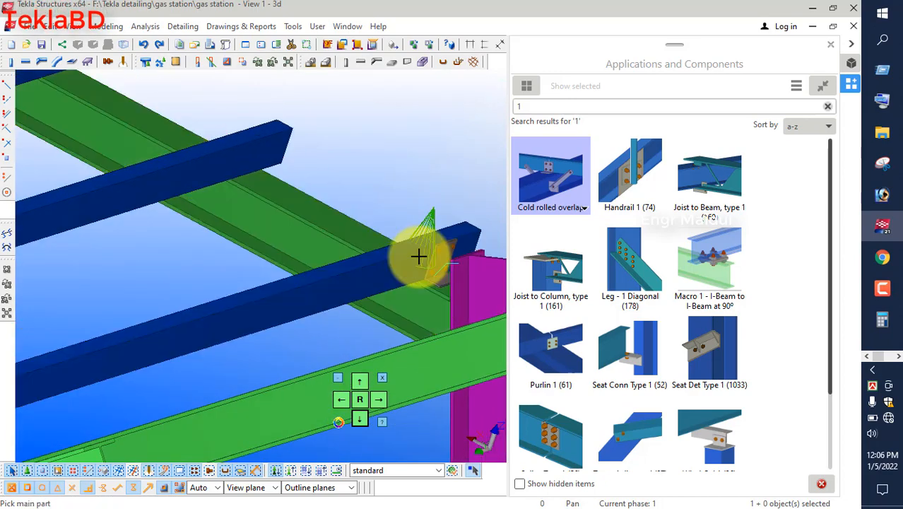
pyautogui.click(229, 165)
pyautogui.middleClick(229, 164)
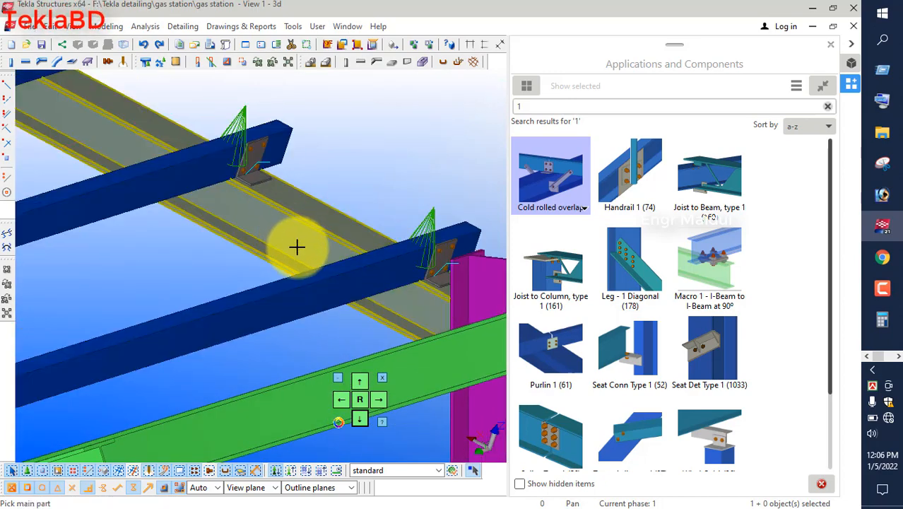
pyautogui.scroll(-2, 296, 245)
pyautogui.click(155, 133)
pyautogui.middleClick(134, 116)
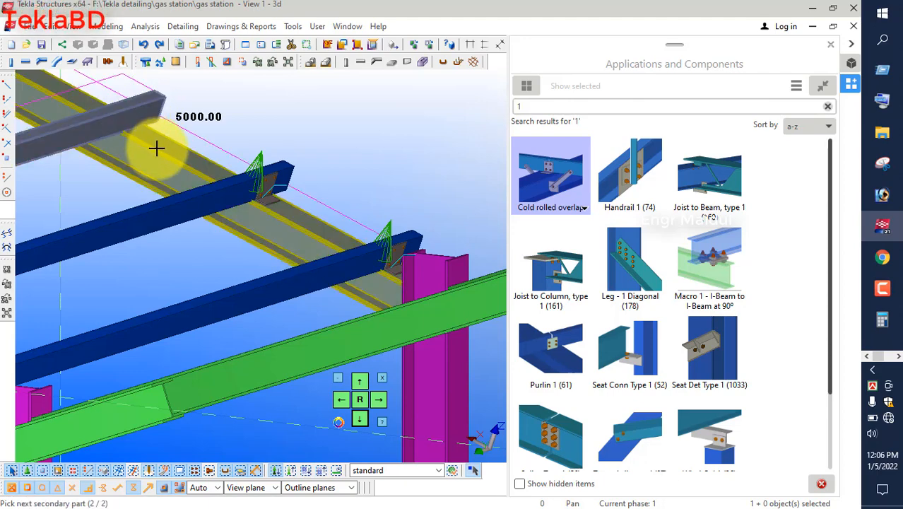
# Connect the two outermost purlin ends to the grid 3 sloping beam with Cold rolled overlap connections and end the command.
pyautogui.scroll(-4, 241, 256)
pyautogui.scroll(1, 132, 157)
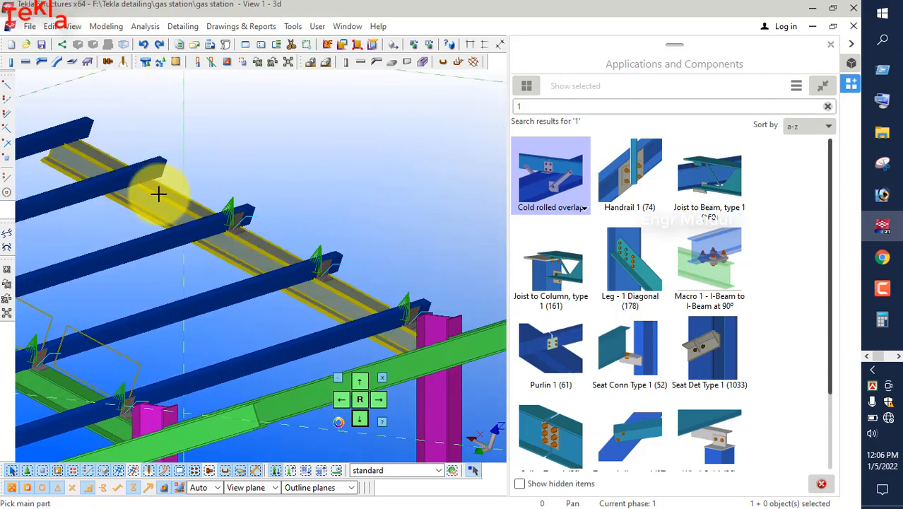
pyautogui.middleClick(160, 196)
pyautogui.scroll(-1, 184, 252)
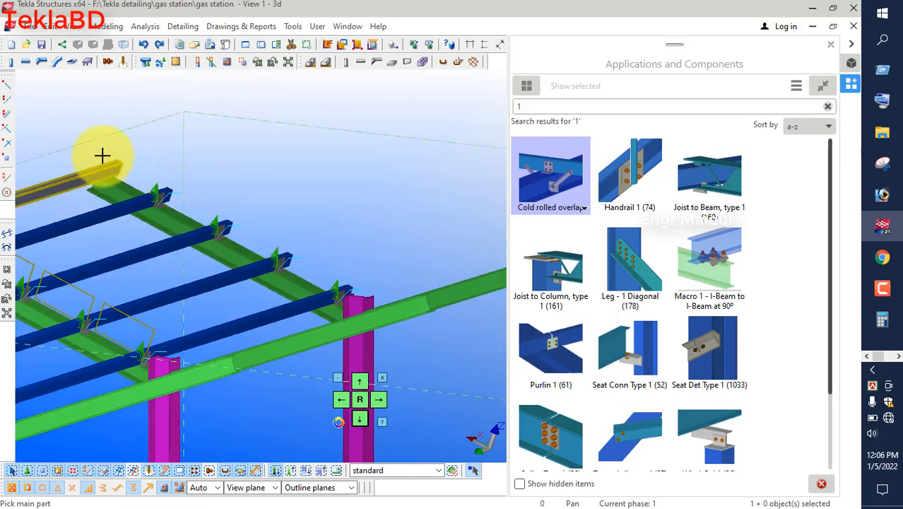
pyautogui.scroll(2, 104, 164)
pyautogui.click(107, 192)
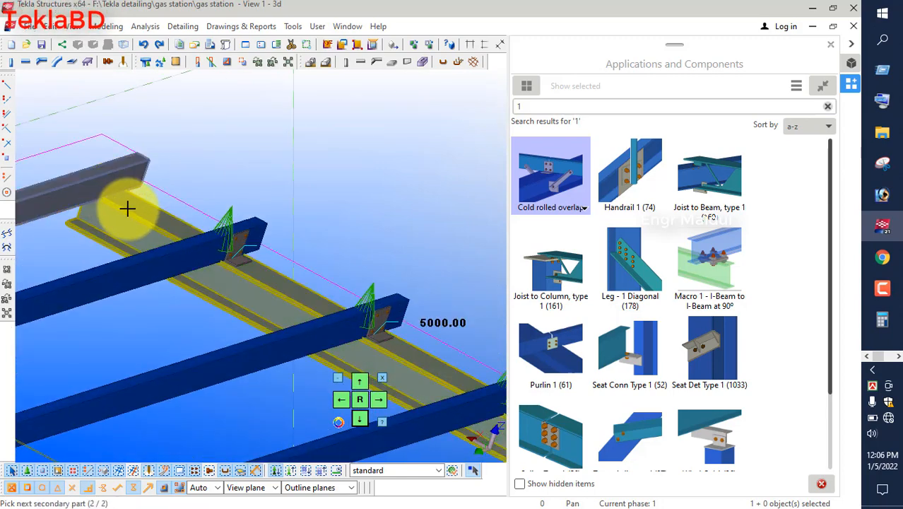
pyautogui.middleClick(127, 208)
pyautogui.scroll(-5, 131, 205)
pyautogui.keyDown('ctrl'); pyautogui.moveTo(137, 203); pyautogui.dragTo(176, 317, button='middle'); pyautogui.keyUp('ctrl')
pyautogui.scroll(5, 191, 262)
pyautogui.scroll(-4, 196, 272)
pyautogui.keyDown('ctrl'); pyautogui.moveTo(226, 278); pyautogui.dragTo(222, 300, button='middle'); pyautogui.keyUp('ctrl')
pyautogui.rightClick(208, 168)
pyautogui.click(212, 172)
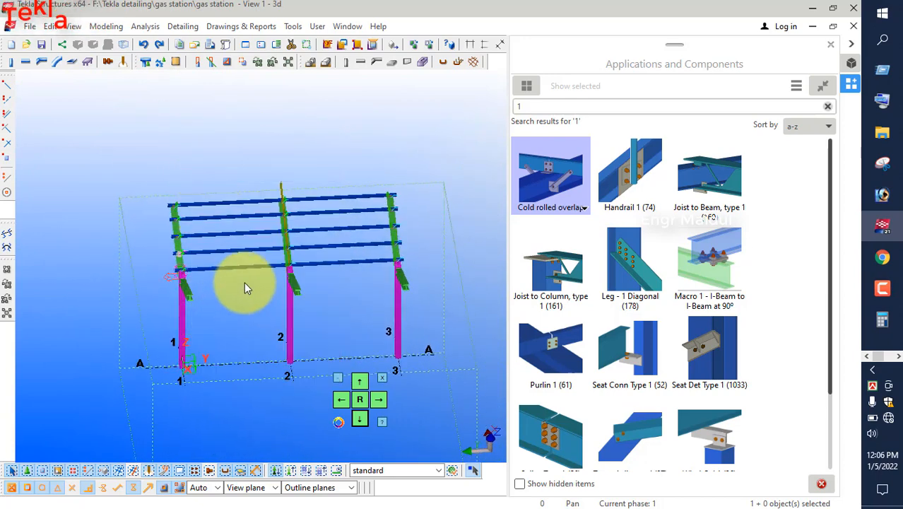
# Select the purlins of both bays and start a mirrored copy with the mirror values cleared.
pyautogui.moveTo(217, 178); pyautogui.dragTo(217, 178)
pyautogui.keyDown('shift'); pyautogui.moveTo(339, 196); pyautogui.dragTo(338, 182); pyautogui.keyUp('shift')
pyautogui.scroll(-3, 262, 216)
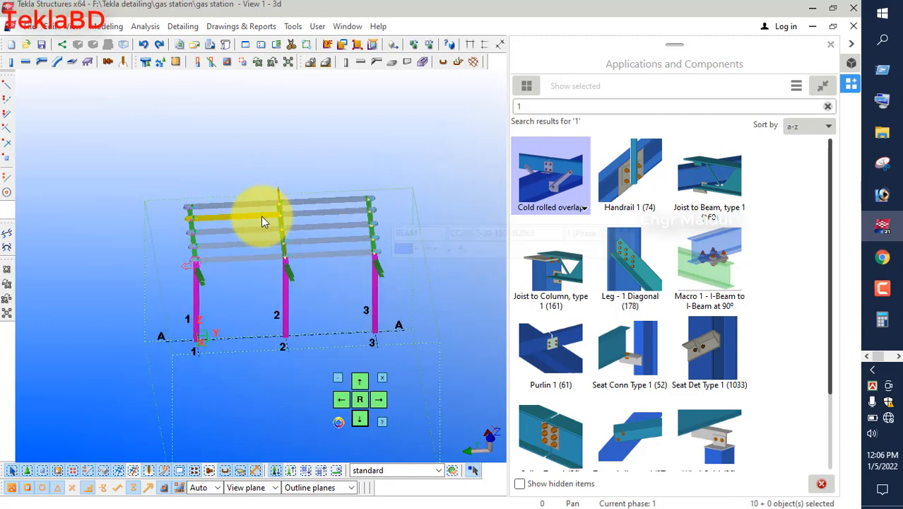
pyautogui.rightClick(130, 181)
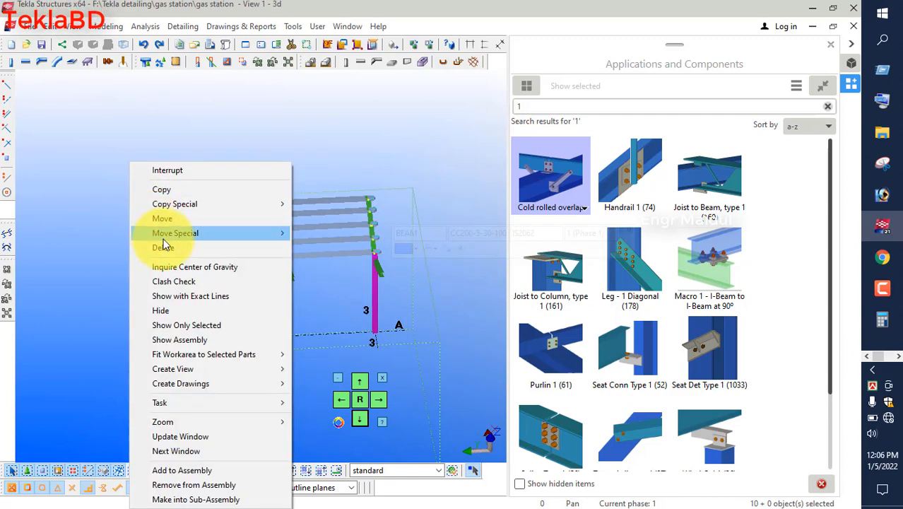
pyautogui.moveTo(212, 203)
pyautogui.click(329, 232)
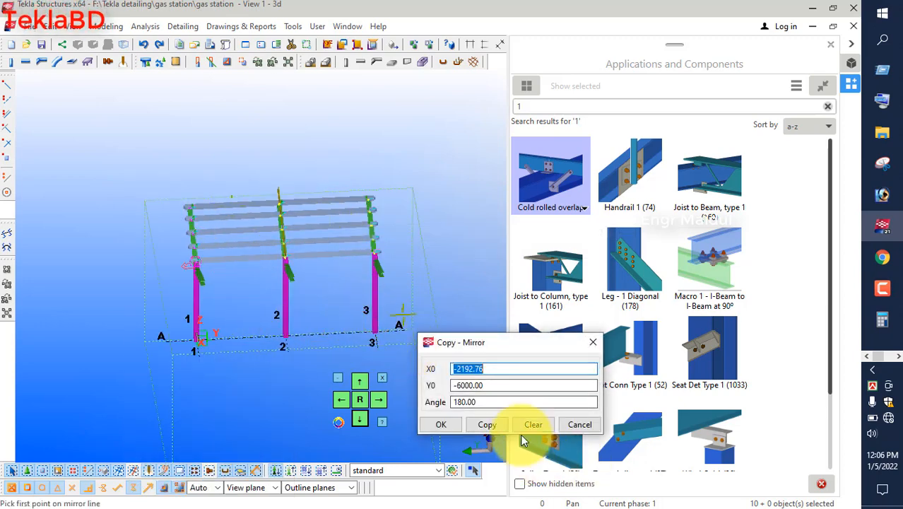
pyautogui.scroll(-3, 132, 213)
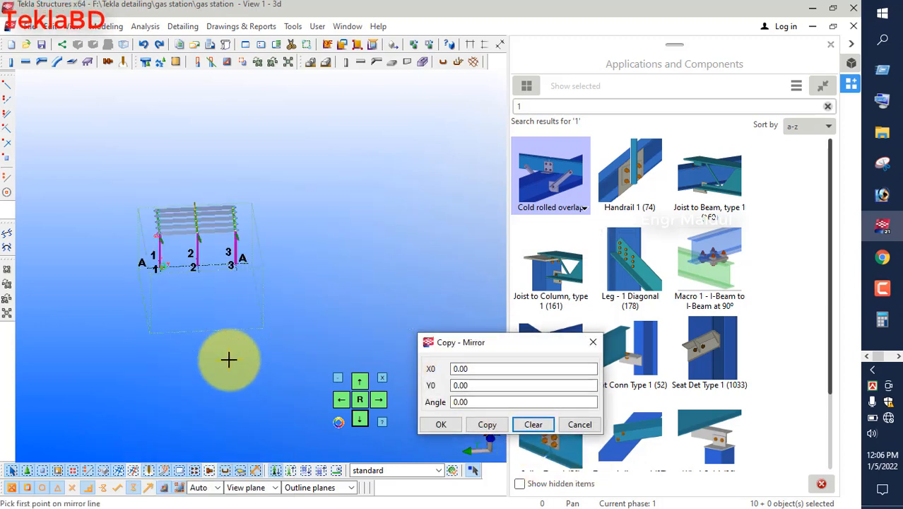
pyautogui.scroll(4, 151, 244)
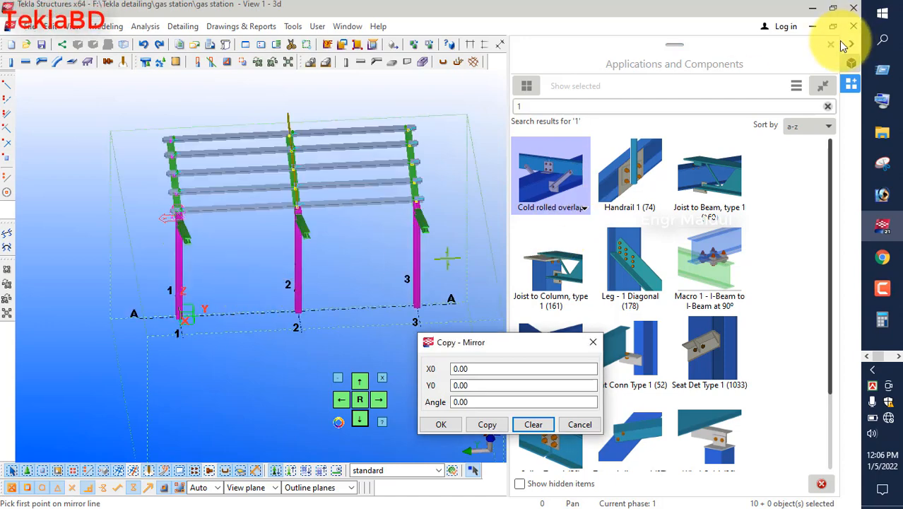
# Try to mirror-copy the selected purlins about a line along grid A between the columns, and undo the copy.
pyautogui.click(833, 45)
pyautogui.scroll(-2, 337, 182)
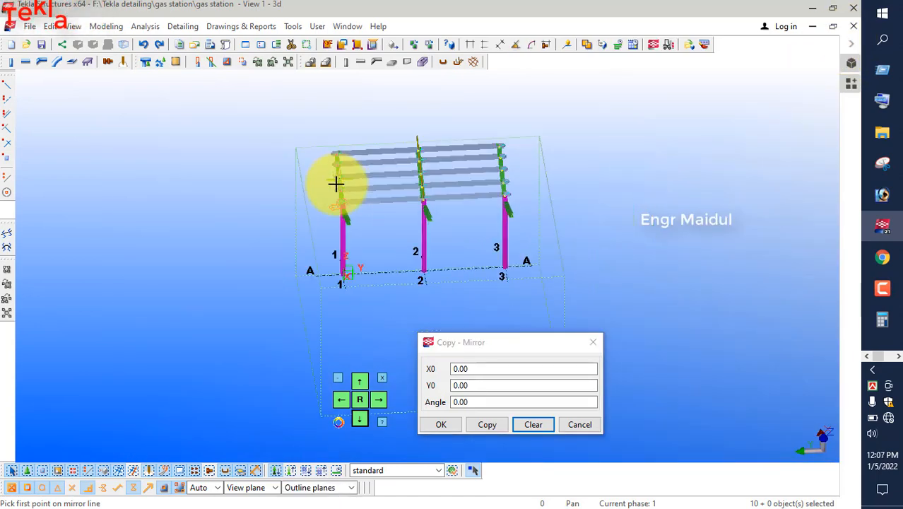
pyautogui.scroll(4, 500, 256)
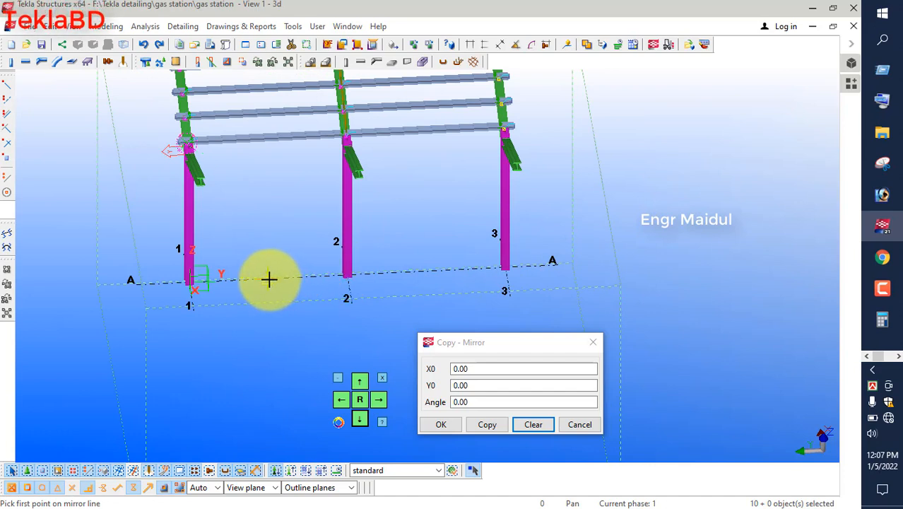
pyautogui.click(268, 279)
pyautogui.click(425, 270)
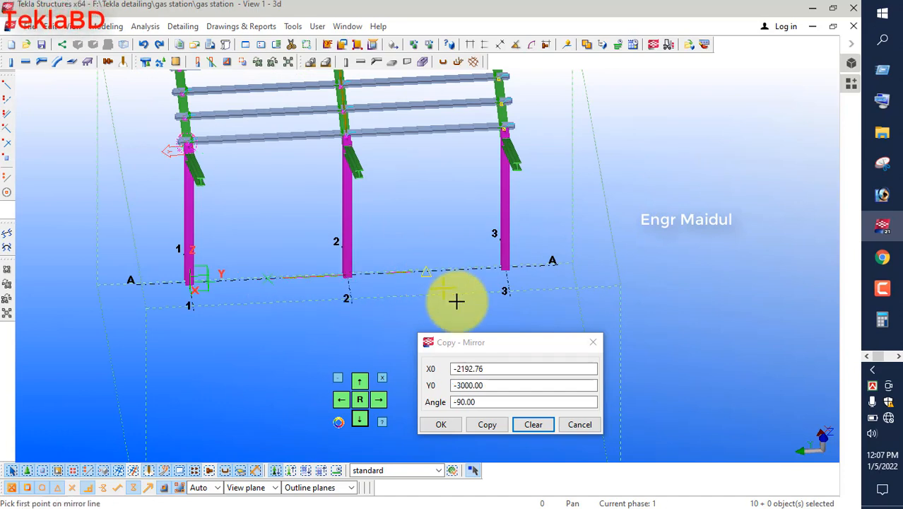
pyautogui.click(493, 426)
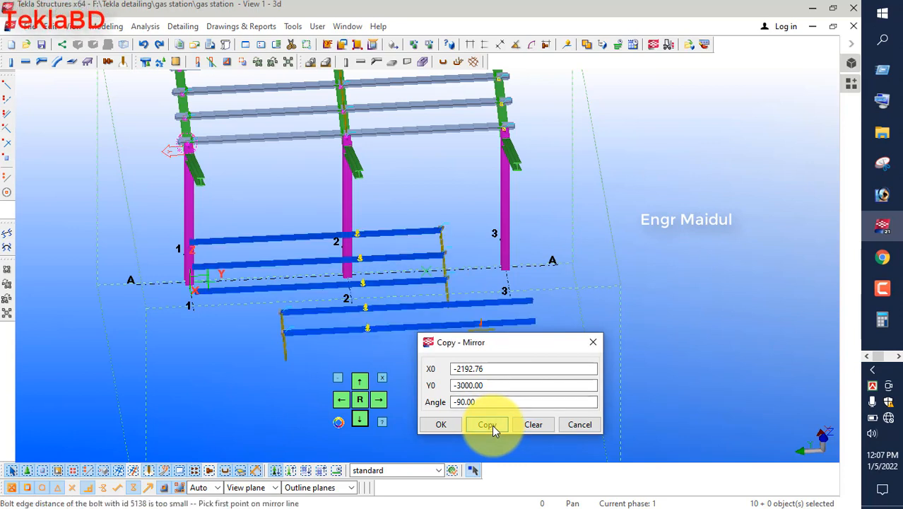
pyautogui.click(578, 425)
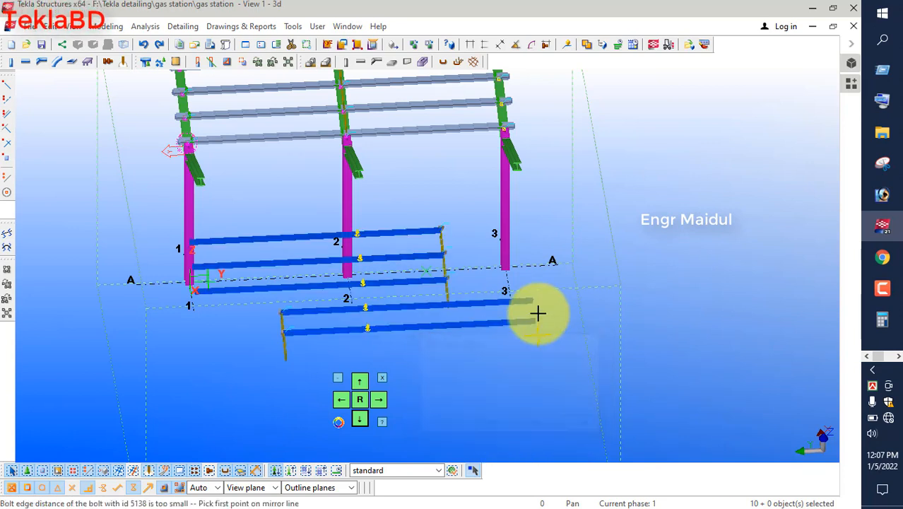
pyautogui.rightClick(607, 232)
pyautogui.click(607, 228)
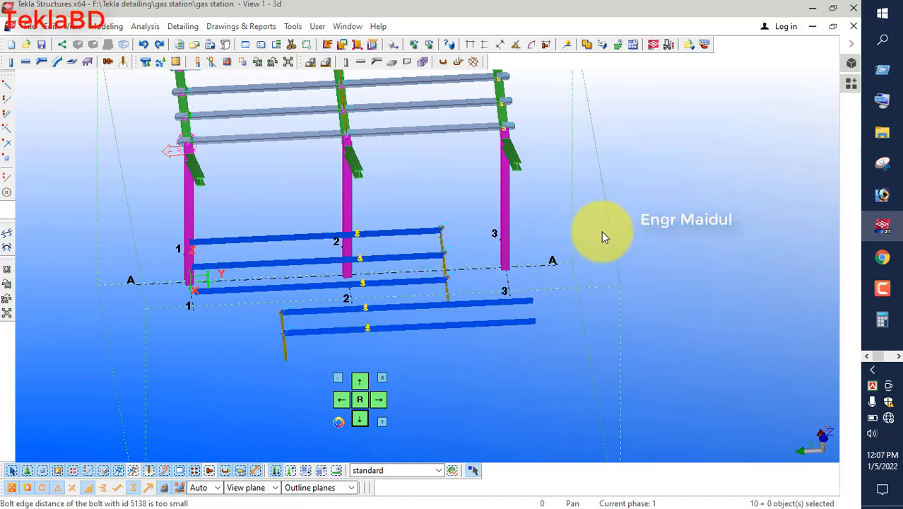
pyautogui.hotkey('ctrl', 'z')
# Set the work plane on the column at grid 1-A, picking the column near its base.
pyautogui.scroll(-3, 272, 219)
pyautogui.keyDown('ctrl'); pyautogui.moveTo(250, 284); pyautogui.dragTo(407, 294, button='middle'); pyautogui.keyUp('ctrl')
pyautogui.keyDown('ctrl'); pyautogui.moveTo(219, 211); pyautogui.dragTo(234, 215, button='middle'); pyautogui.keyUp('ctrl')
pyautogui.scroll(5, 209, 161)
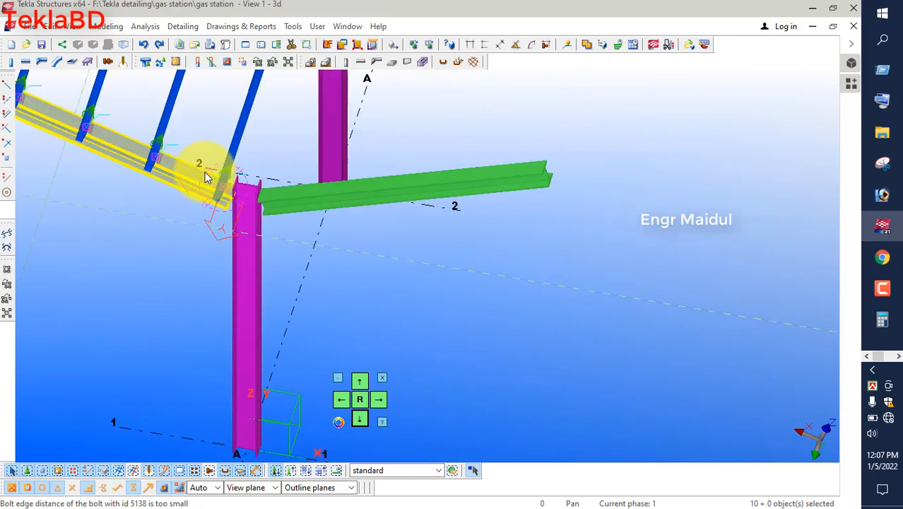
pyautogui.scroll(1, 205, 172)
pyautogui.scroll(-2, 212, 209)
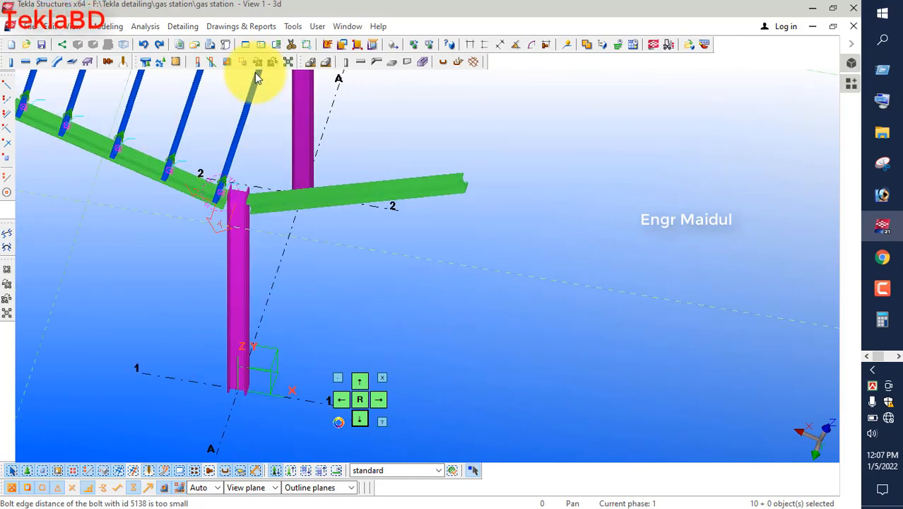
pyautogui.click(330, 50)
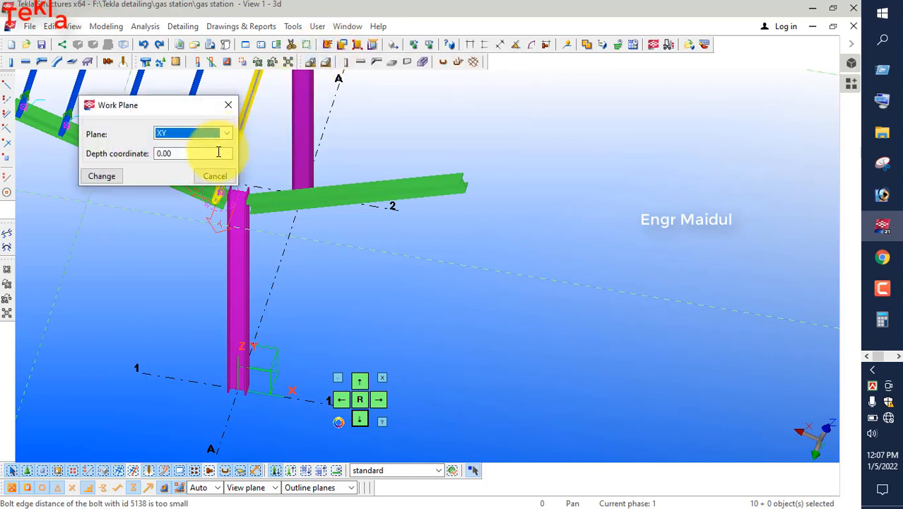
pyautogui.click(228, 105)
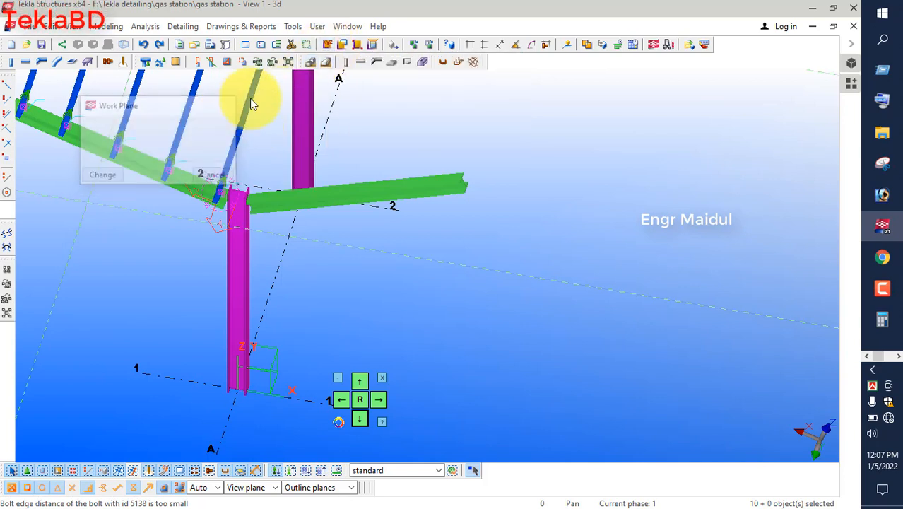
pyautogui.click(376, 45)
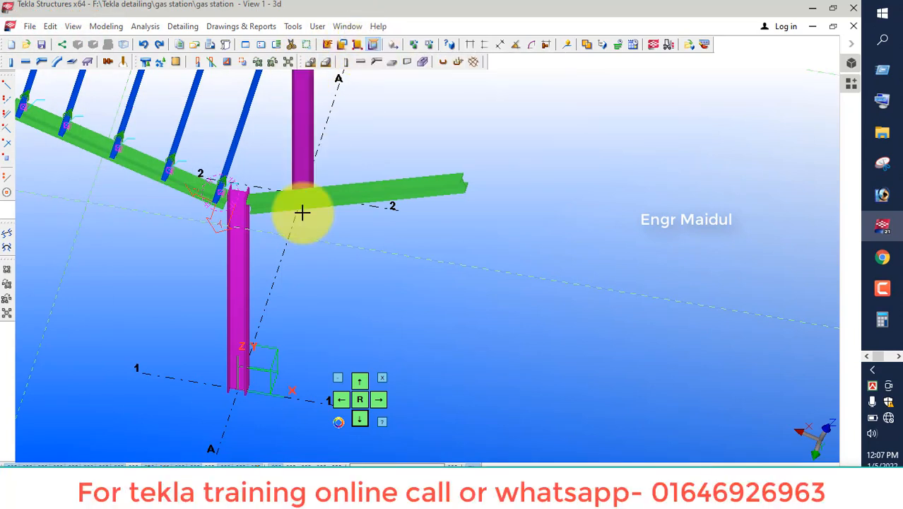
pyautogui.click(236, 383)
pyautogui.scroll(-1, 269, 322)
pyautogui.scroll(4, 271, 380)
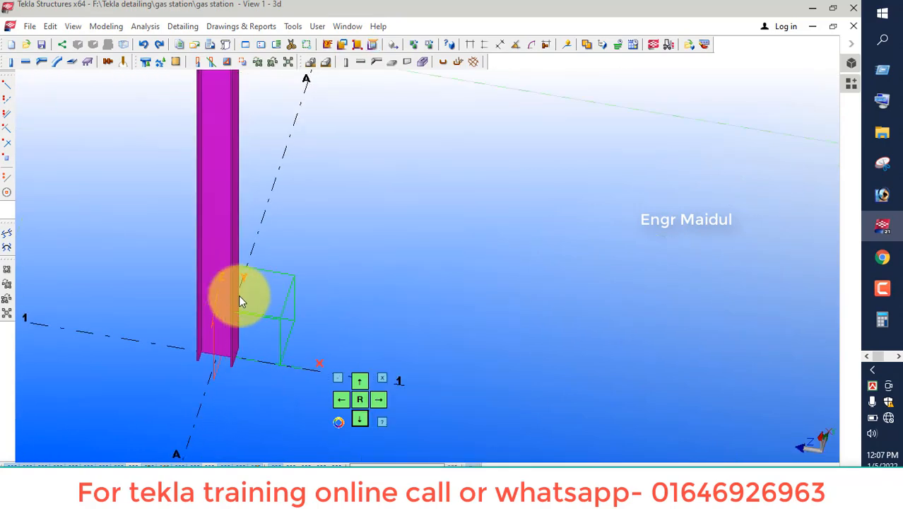
# Select the purlins of both bays and start a mirrored copy of them.
pyautogui.scroll(-3, 241, 300)
pyautogui.scroll(-1, 205, 278)
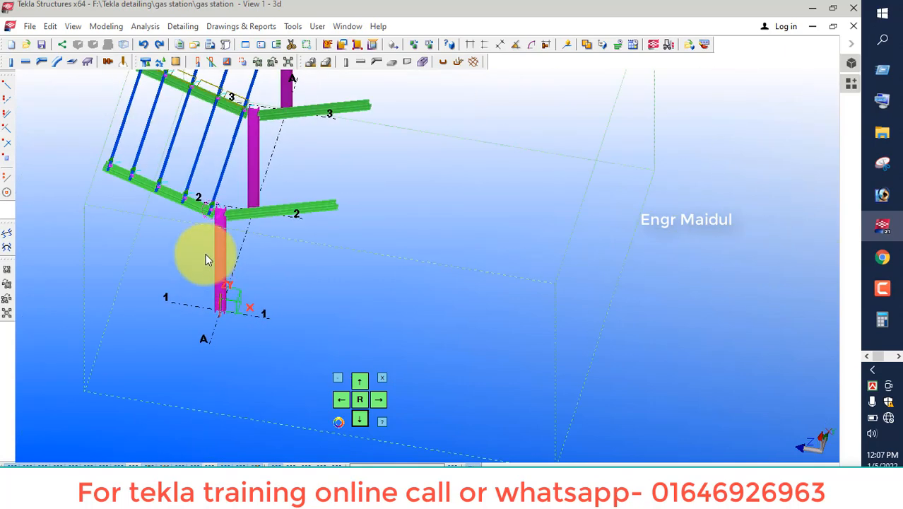
pyautogui.scroll(-2, 205, 256)
pyautogui.keyDown('ctrl'); pyautogui.moveTo(134, 273); pyautogui.dragTo(3, 259, button='middle'); pyautogui.keyUp('ctrl')
pyautogui.keyDown('ctrl'); pyautogui.moveTo(204, 299); pyautogui.dragTo(238, 297, button='middle'); pyautogui.keyUp('ctrl')
pyautogui.moveTo(256, 247); pyautogui.dragTo(235, 144)
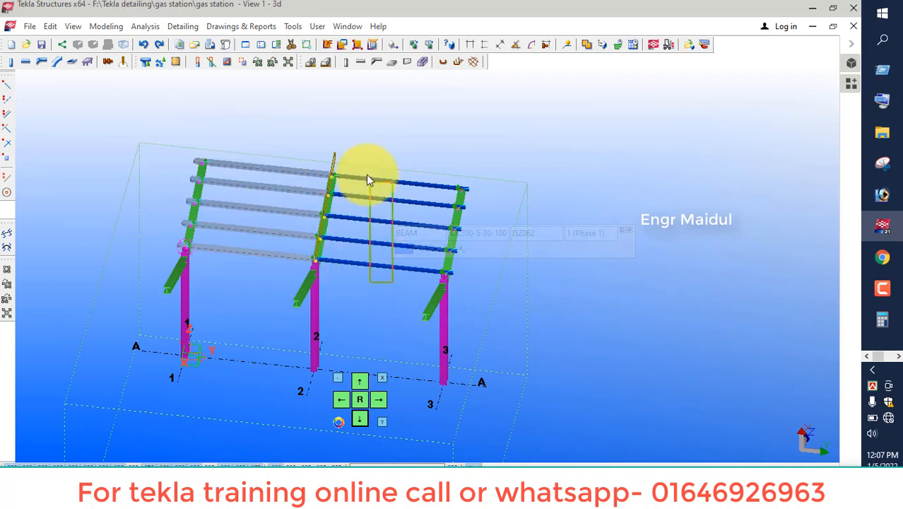
pyautogui.keyDown('shift'); pyautogui.moveTo(373, 185); pyautogui.dragTo(364, 170); pyautogui.keyUp('shift')
pyautogui.rightClick(430, 138)
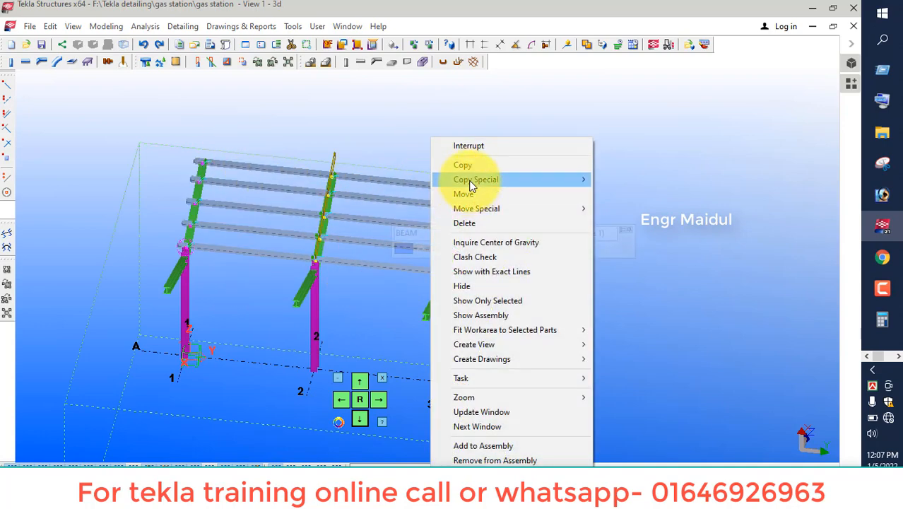
pyautogui.moveTo(558, 181)
pyautogui.click(625, 210)
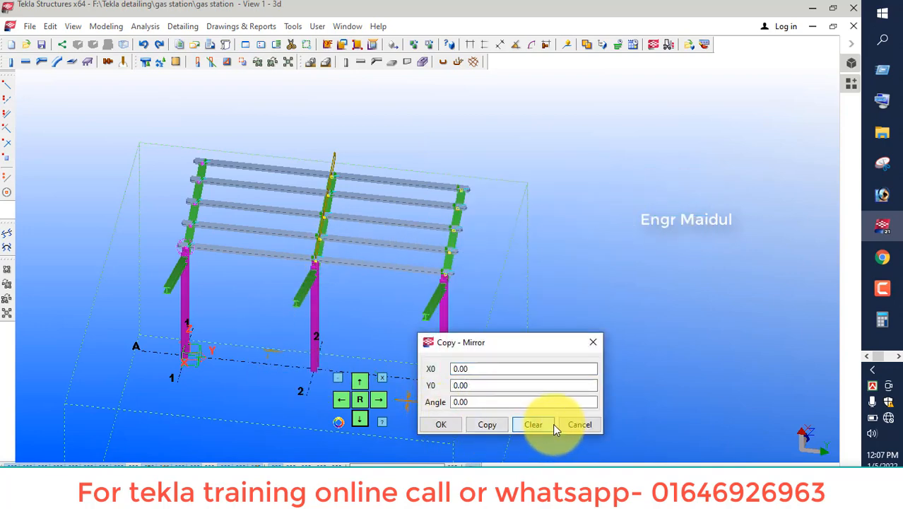
# Try to mirror-copy the selected purlins about a grid A line with X0 -0.00, Y0 3000.00 and Angle 90.00.
pyautogui.scroll(-3, 250, 363)
pyautogui.scroll(5, 244, 315)
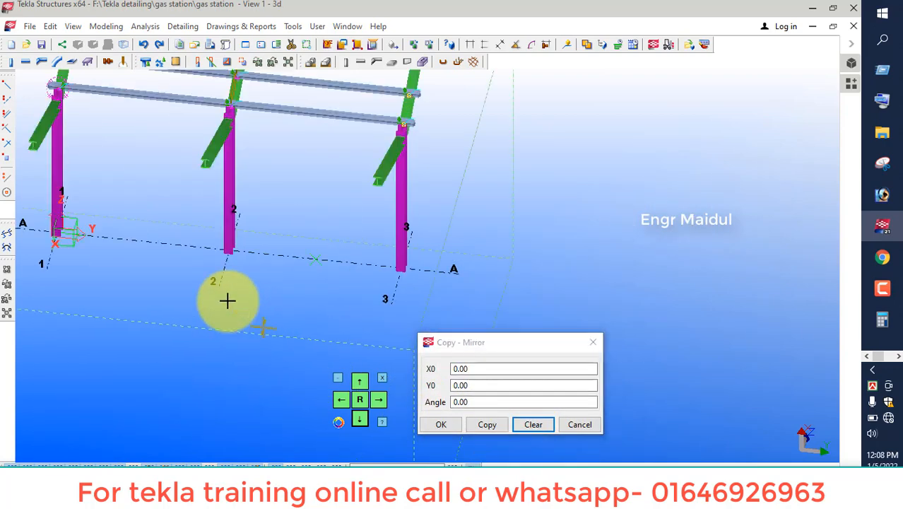
pyautogui.scroll(2, 244, 315)
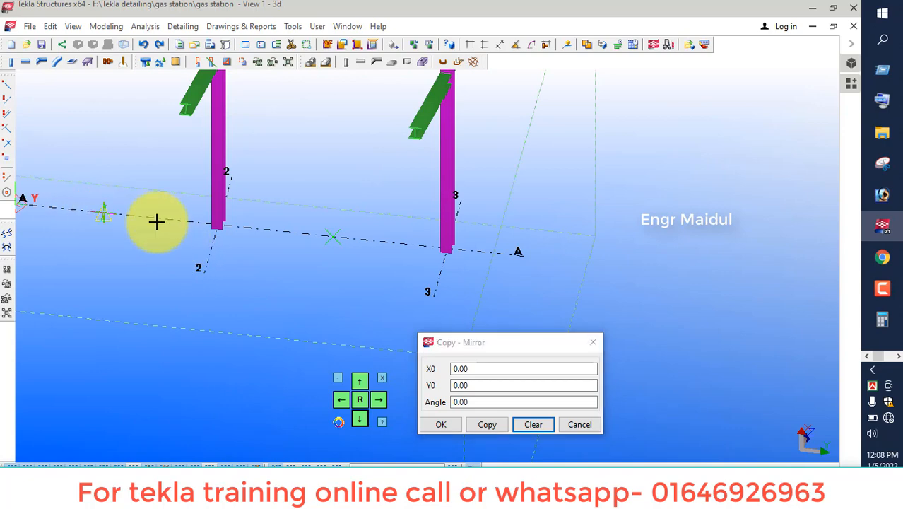
pyautogui.click(110, 214)
pyautogui.click(419, 317)
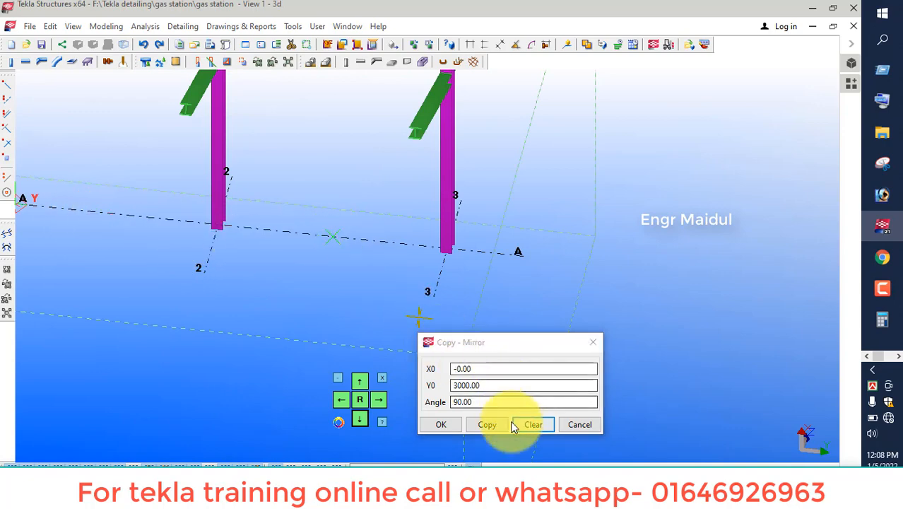
pyautogui.click(484, 422)
pyautogui.click(412, 279)
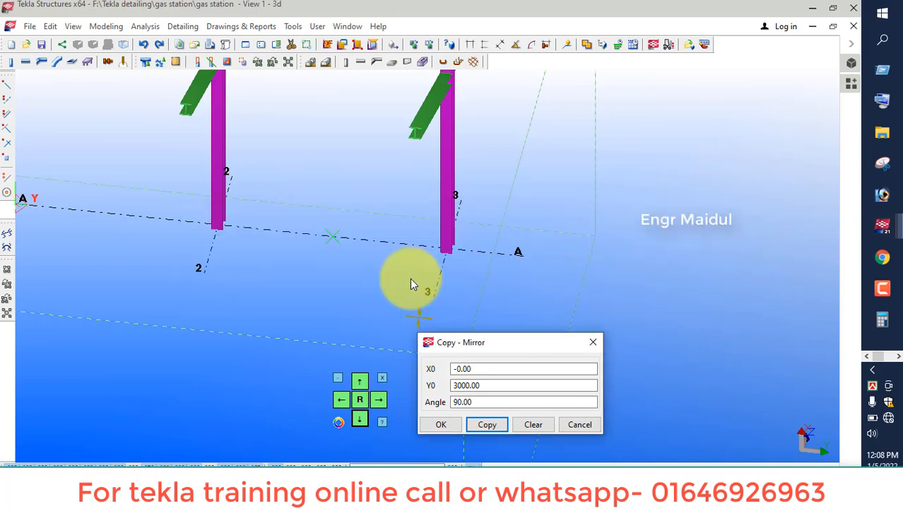
# Examine the work plane axes at the base of the grid 1-A column and close the mirror copy settings.
pyautogui.keyDown('ctrl'); pyautogui.moveTo(413, 279); pyautogui.dragTo(460, 274, button='middle'); pyautogui.keyUp('ctrl')
pyautogui.scroll(8, 484, 209)
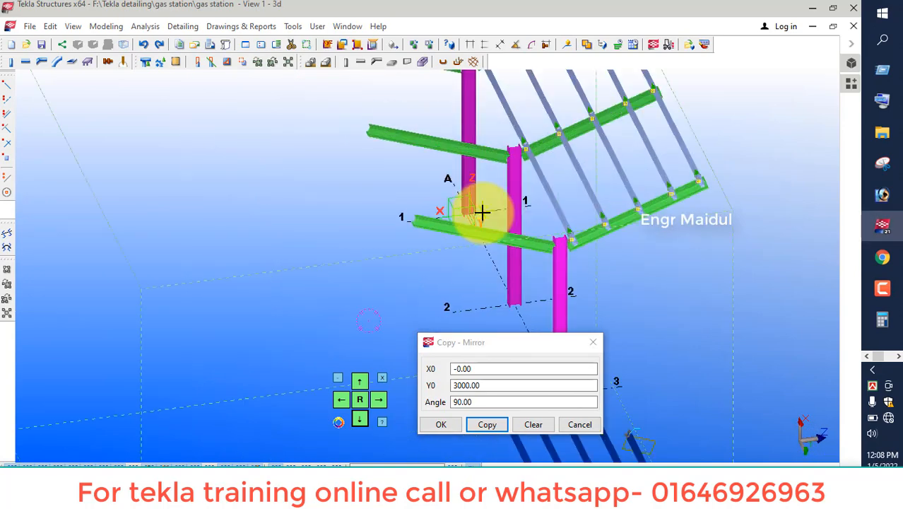
pyautogui.scroll(2, 483, 212)
pyautogui.keyDown('ctrl'); pyautogui.moveTo(381, 249); pyautogui.dragTo(423, 240, button='middle'); pyautogui.keyUp('ctrl')
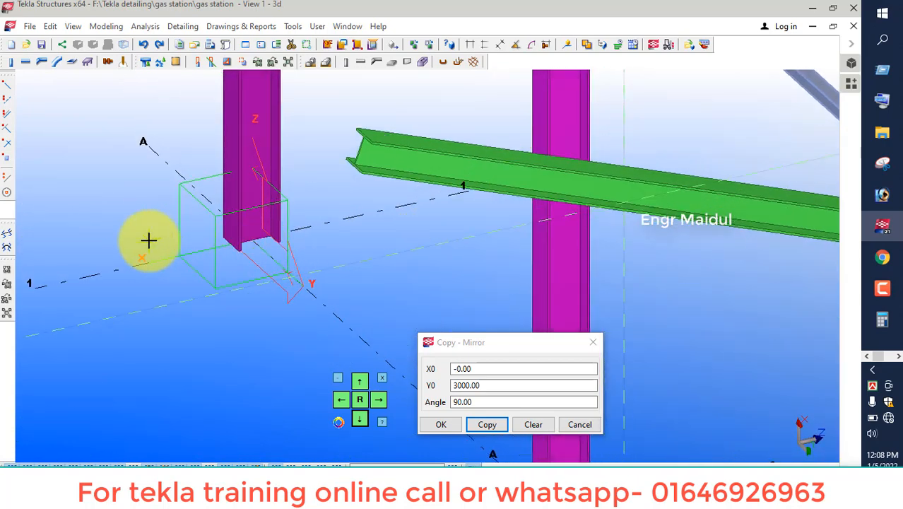
pyautogui.scroll(-1, 147, 240)
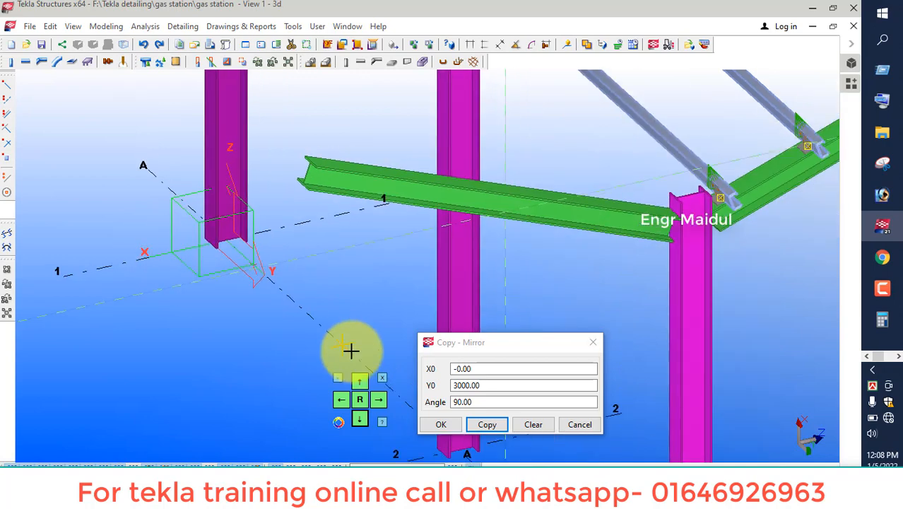
pyautogui.click(487, 425)
pyautogui.click(579, 425)
# Set the plane option to Work plane and interrupt the running mirror copy command.
pyautogui.rightClick(372, 287)
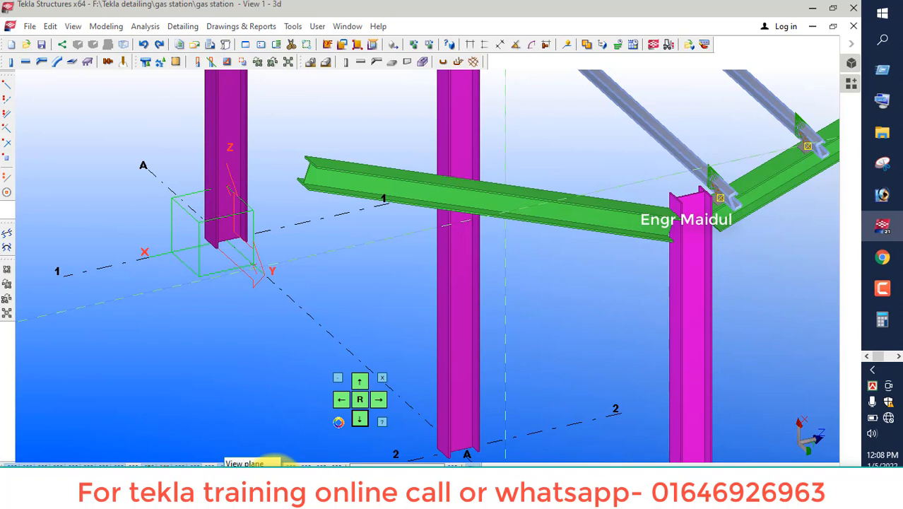
pyautogui.click(265, 472)
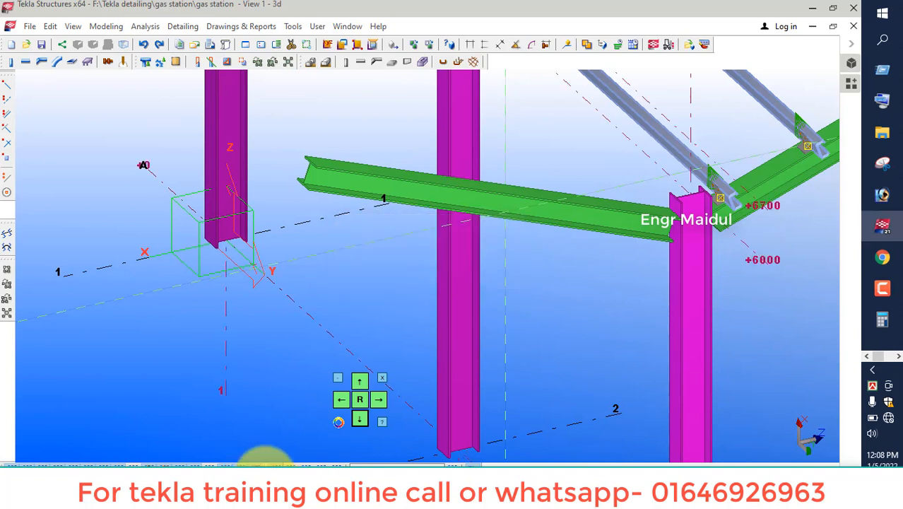
pyautogui.rightClick(228, 344)
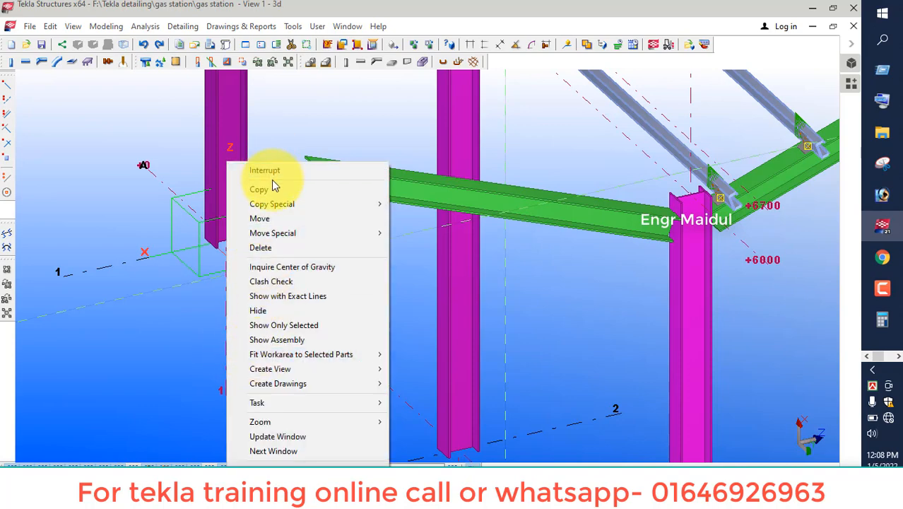
pyautogui.click(256, 172)
pyautogui.rightClick(176, 289)
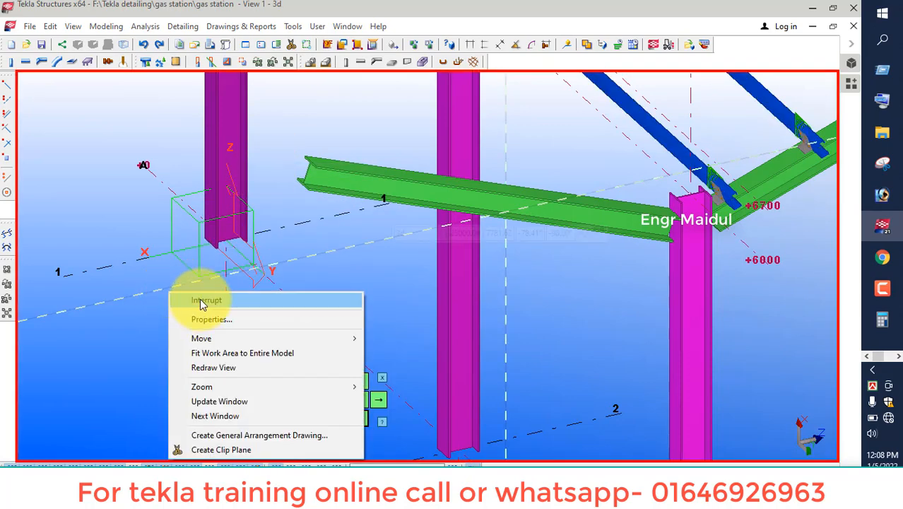
pyautogui.click(185, 301)
# Redefine the work plane by points, with its origin at the end of grid A, X along grid A and the last point on grid 1.
pyautogui.click(231, 191)
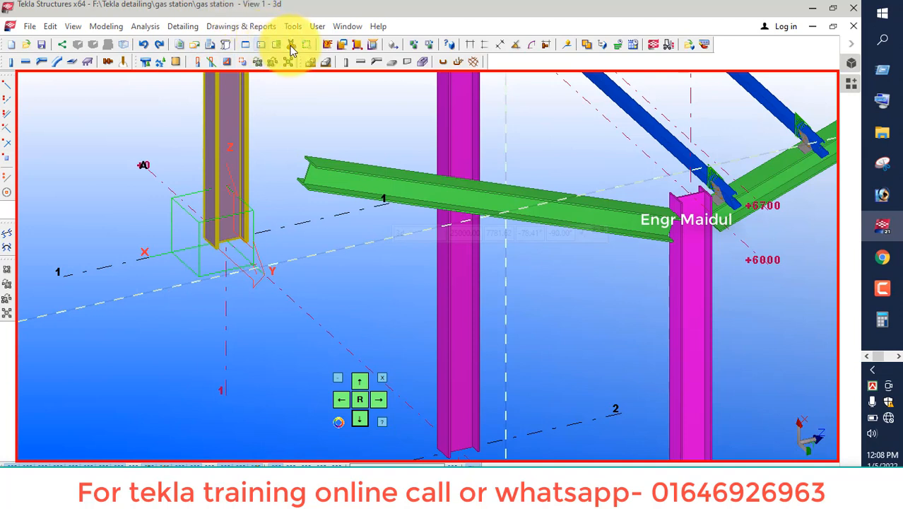
pyautogui.click(357, 46)
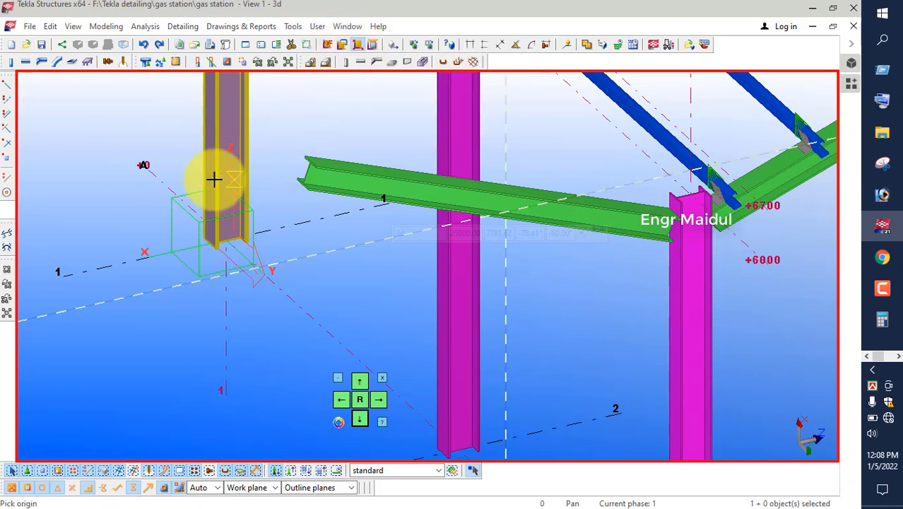
pyautogui.click(145, 166)
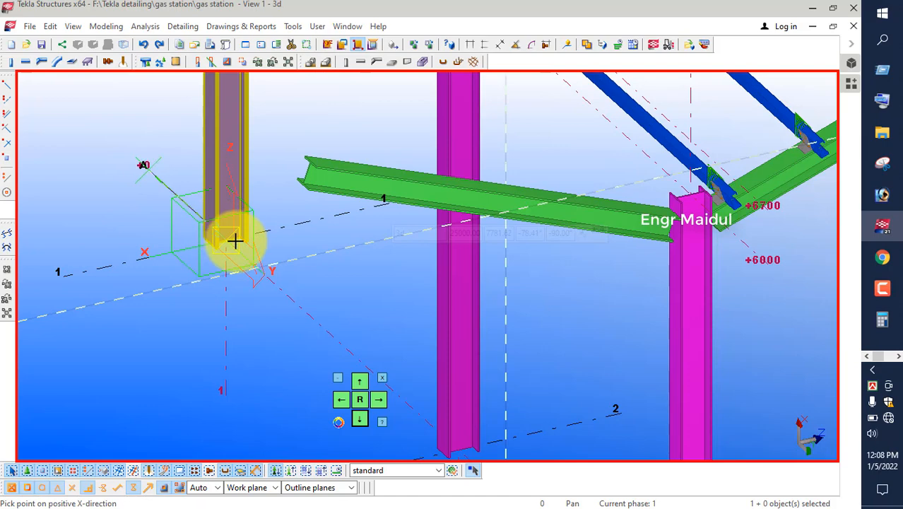
pyautogui.click(63, 275)
pyautogui.rightClick(113, 109)
pyautogui.click(123, 116)
# Undo the misplaced mirrored copy of the purlins.
pyautogui.scroll(-1, 203, 196)
pyautogui.scroll(-3, 203, 198)
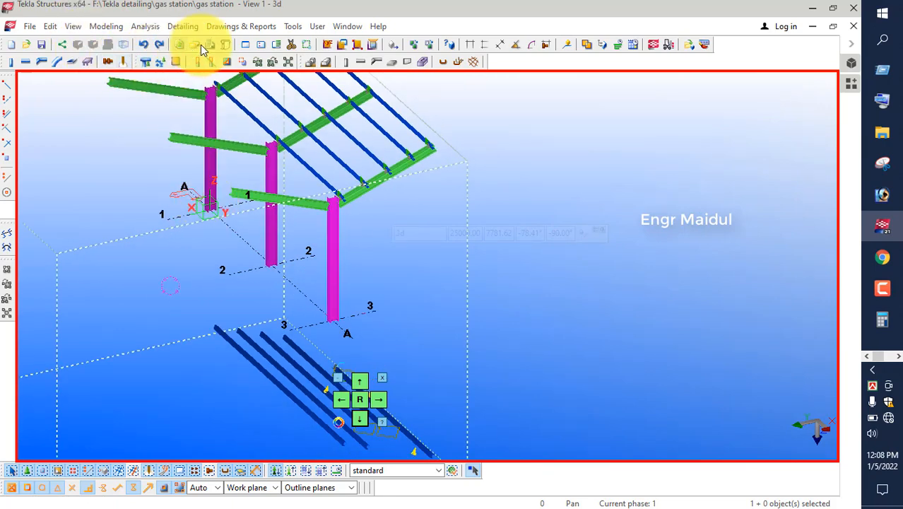
pyautogui.click(146, 45)
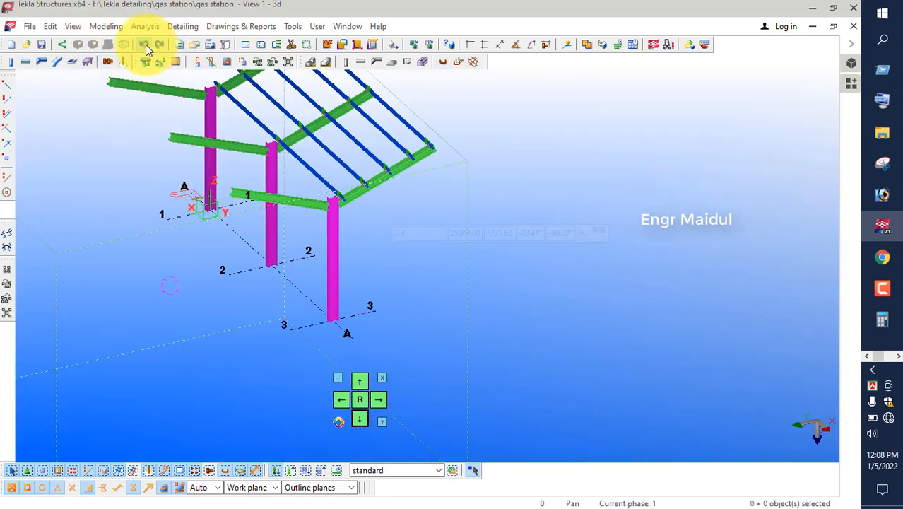
# Select all purlins between grids 1 and 3 and start a mirrored copy with the mirror values cleared.
pyautogui.scroll(-2, 391, 192)
pyautogui.keyDown('ctrl'); pyautogui.moveTo(305, 210); pyautogui.dragTo(359, 255, button='middle'); pyautogui.keyUp('ctrl')
pyautogui.moveTo(359, 254); pyautogui.dragTo(260, 165)
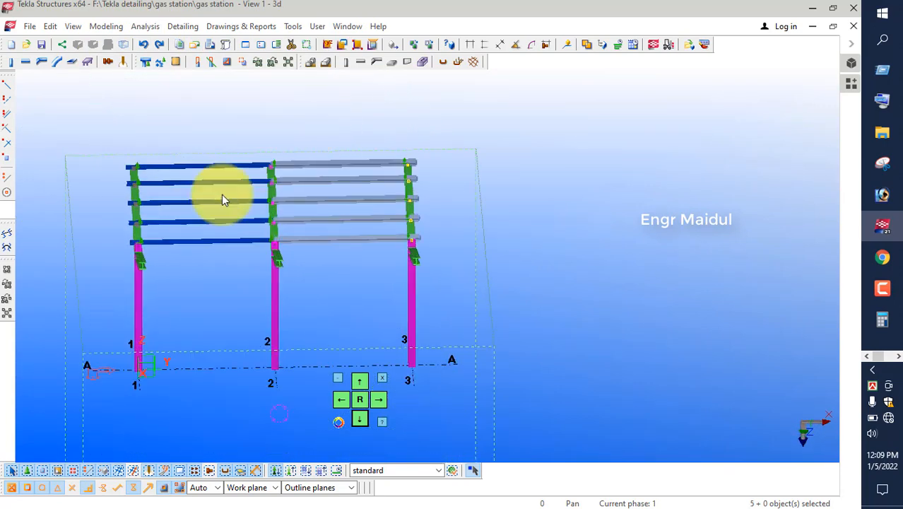
pyautogui.keyDown('shift'); pyautogui.moveTo(202, 254); pyautogui.dragTo(179, 160); pyautogui.keyUp('shift')
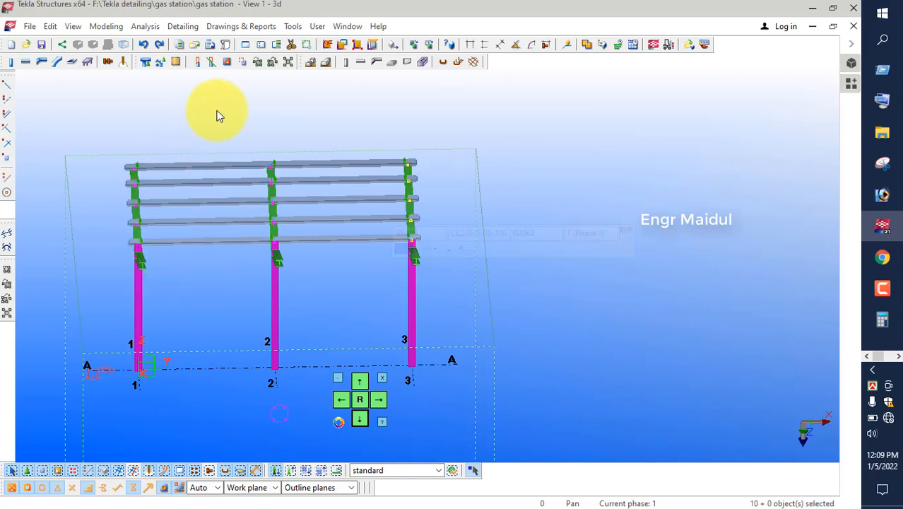
pyautogui.rightClick(218, 112)
pyautogui.moveTo(273, 154)
pyautogui.click(404, 180)
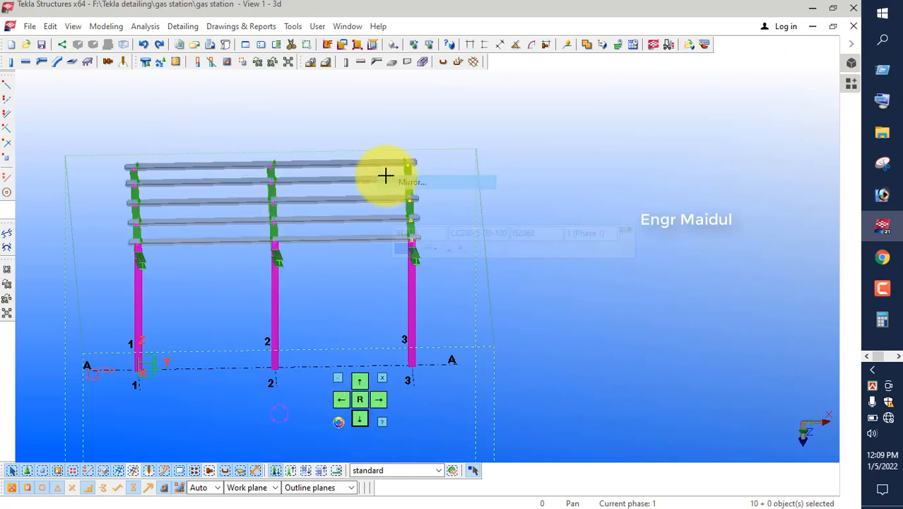
pyautogui.click(532, 425)
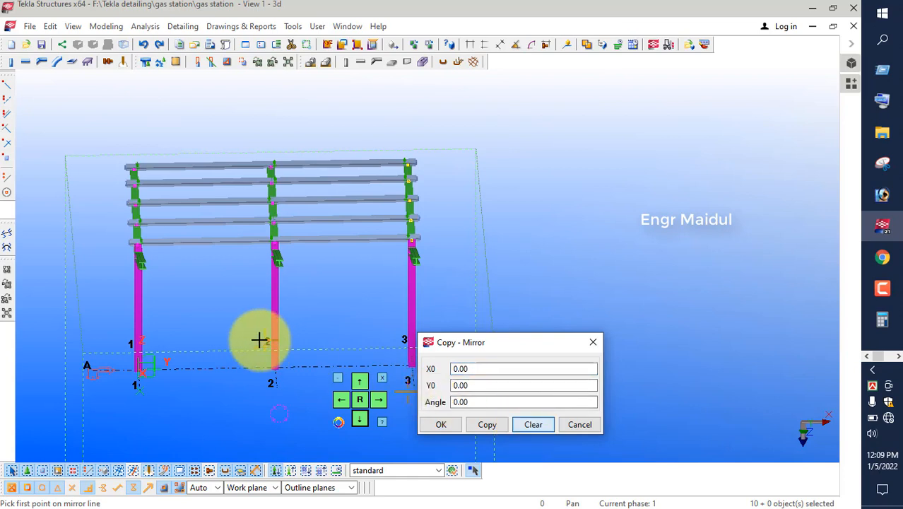
# Mirror-copy the selected purlins about a line picked along grid A, with X0 5000.00, Y0 0.00 and Angle 0.00.
pyautogui.click(208, 368)
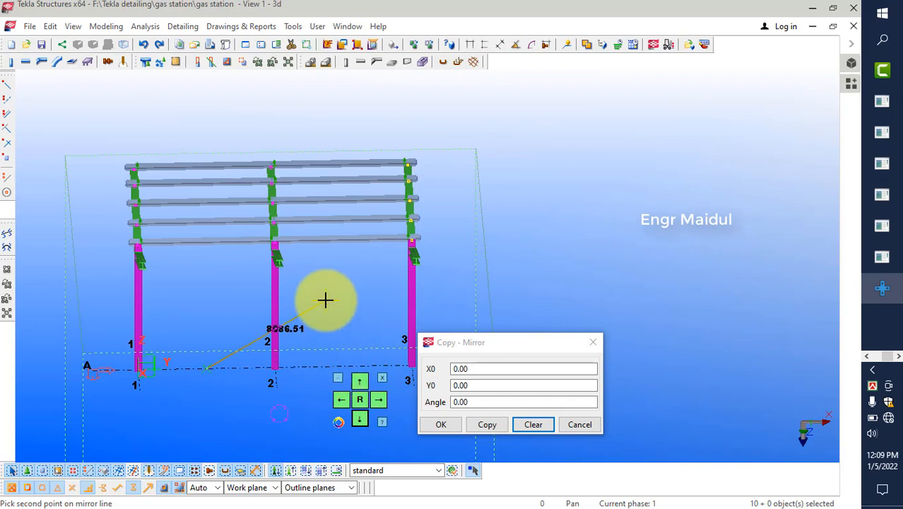
pyautogui.scroll(-2, 325, 340)
pyautogui.scroll(5, 329, 346)
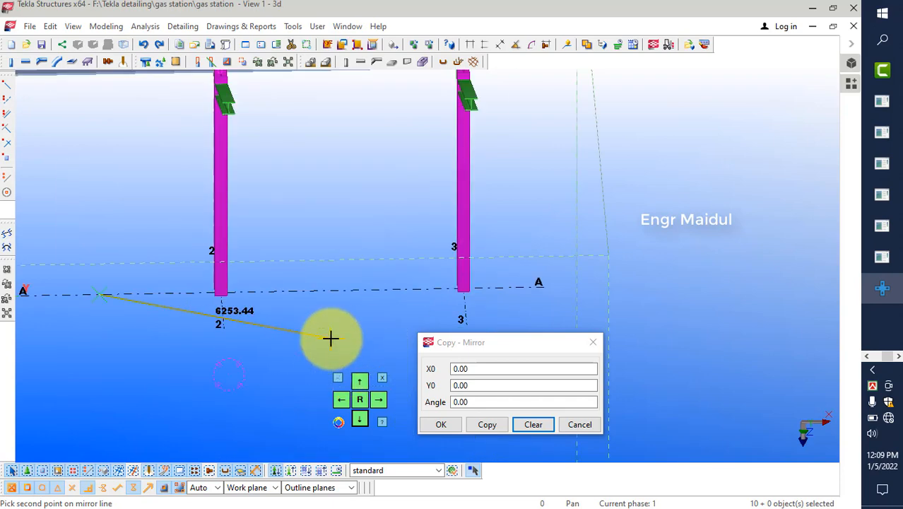
pyautogui.click(342, 288)
pyautogui.click(483, 423)
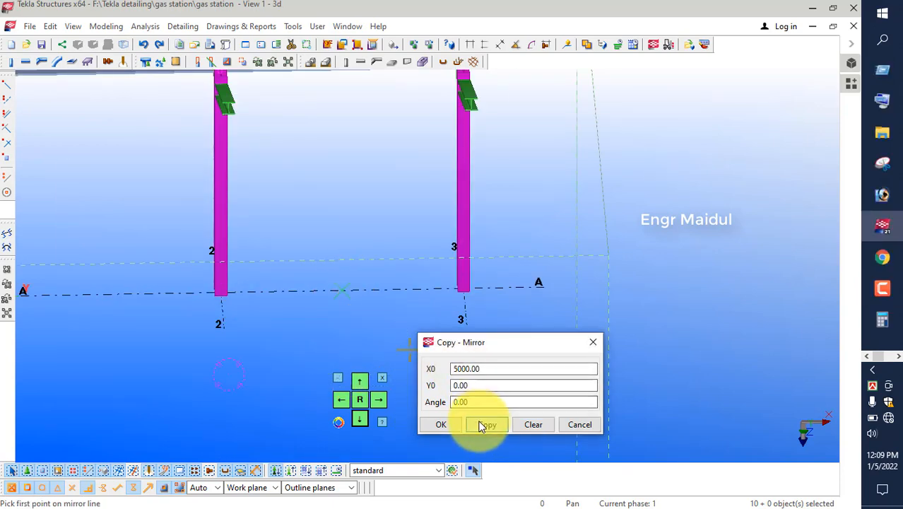
pyautogui.click(441, 424)
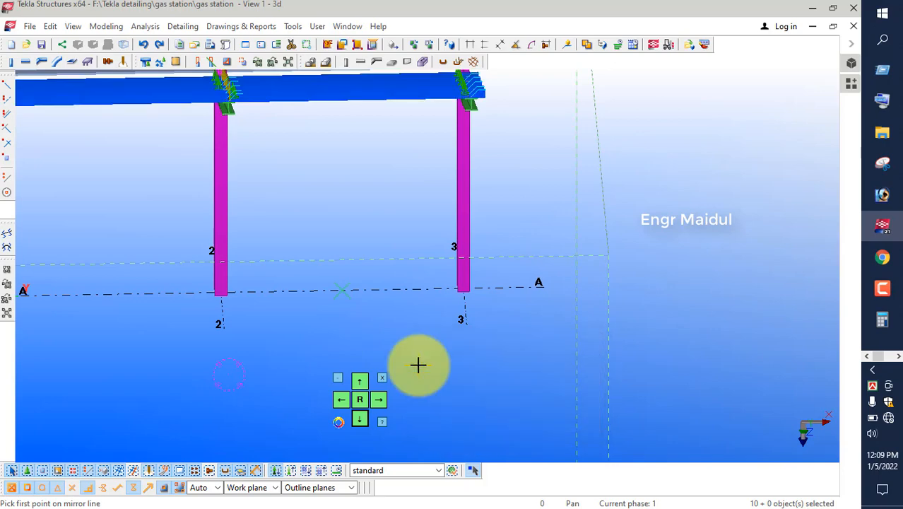
# End the mirror copy command and redraw the 3D view.
pyautogui.scroll(-2, 334, 342)
pyautogui.scroll(-1, 334, 342)
pyautogui.keyDown('ctrl'); pyautogui.moveTo(333, 335); pyautogui.dragTo(194, 311, button='middle'); pyautogui.keyUp('ctrl')
pyautogui.rightClick(567, 196)
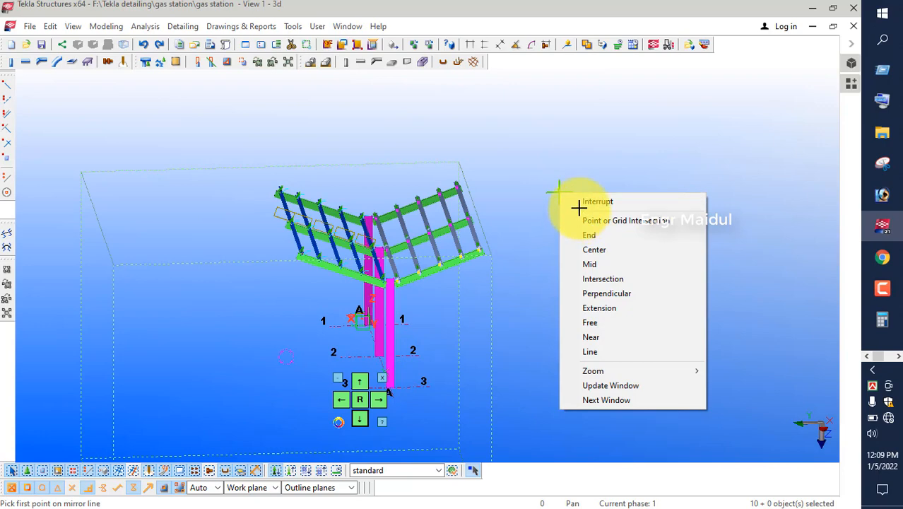
pyautogui.click(574, 193)
pyautogui.rightClick(567, 176)
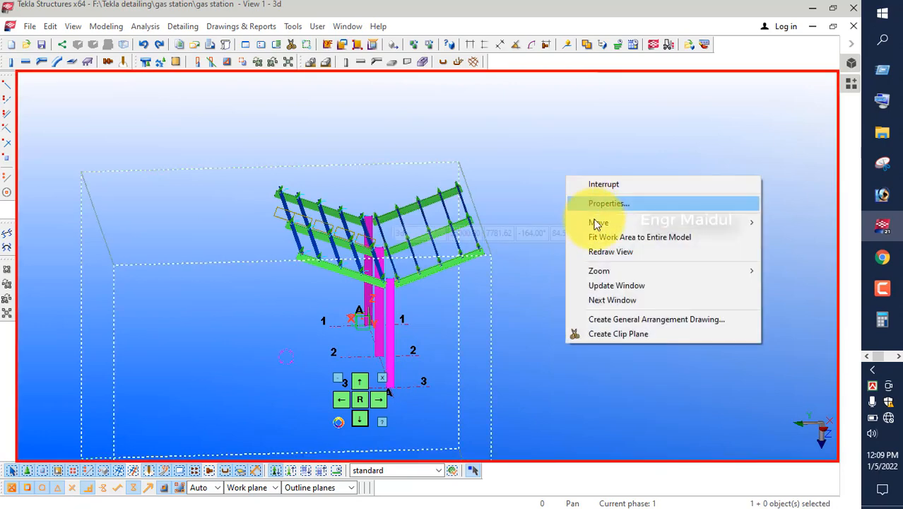
pyautogui.click(606, 252)
# Examine the purlins on both sides of the canopy from several angles.
pyautogui.keyDown('ctrl'); pyautogui.moveTo(416, 279); pyautogui.dragTo(339, 305, button='middle'); pyautogui.keyUp('ctrl')
pyautogui.scroll(-2, 266, 161)
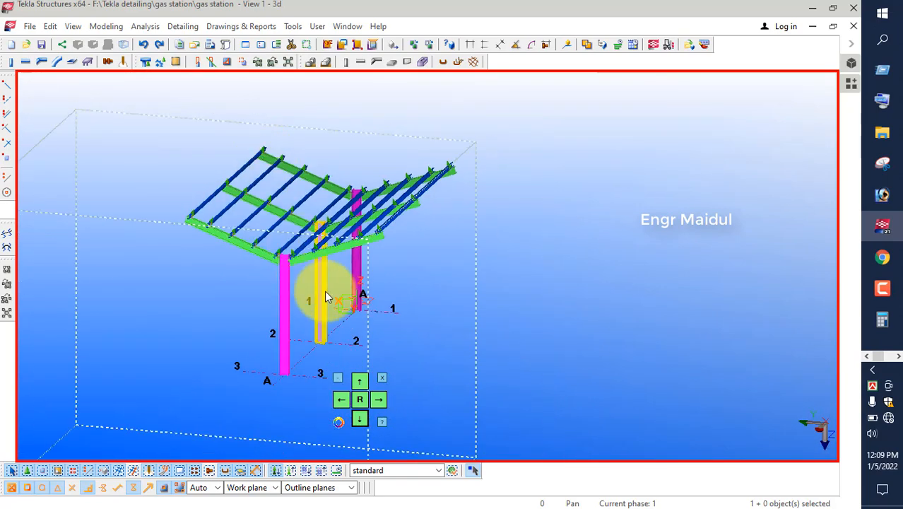
pyautogui.keyDown('ctrl'); pyautogui.moveTo(322, 262); pyautogui.dragTo(277, 197, button='middle'); pyautogui.keyUp('ctrl')
pyautogui.scroll(5, 277, 129)
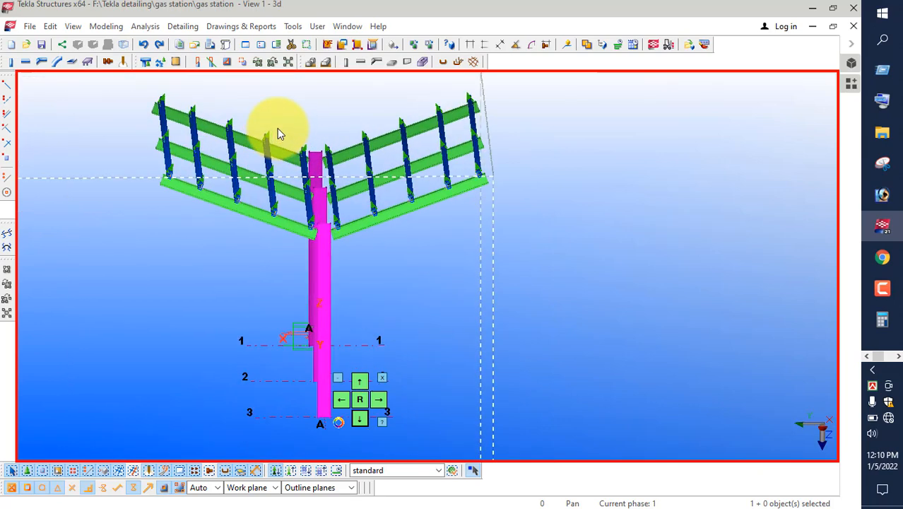
pyautogui.scroll(-1, 278, 132)
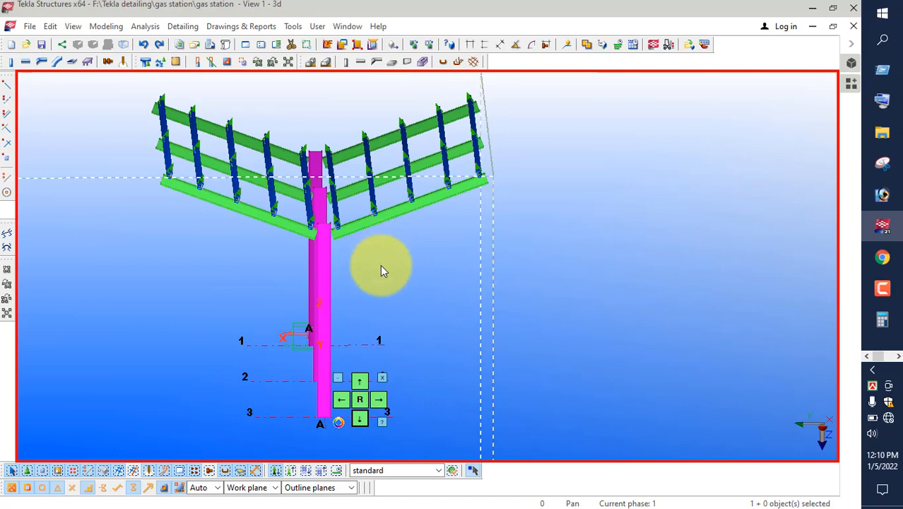
pyautogui.keyDown('ctrl'); pyautogui.moveTo(369, 299); pyautogui.dragTo(401, 294, button='middle'); pyautogui.keyUp('ctrl')
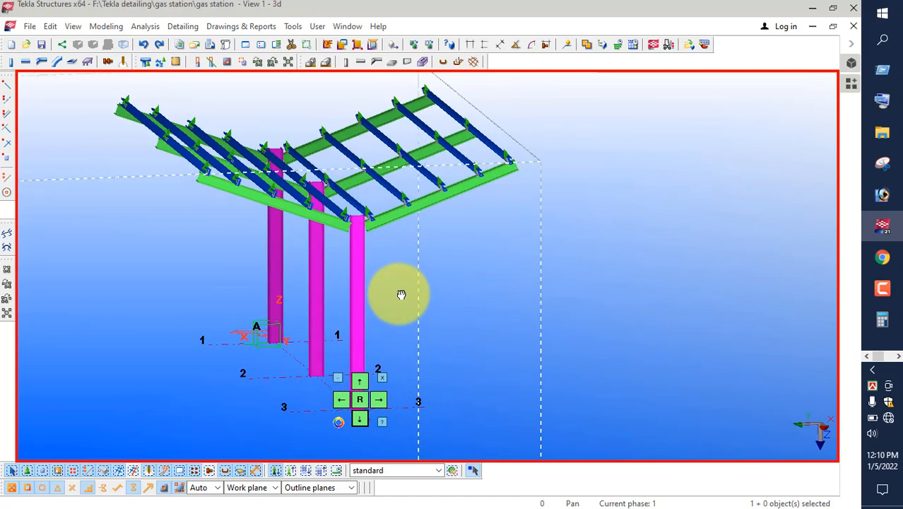